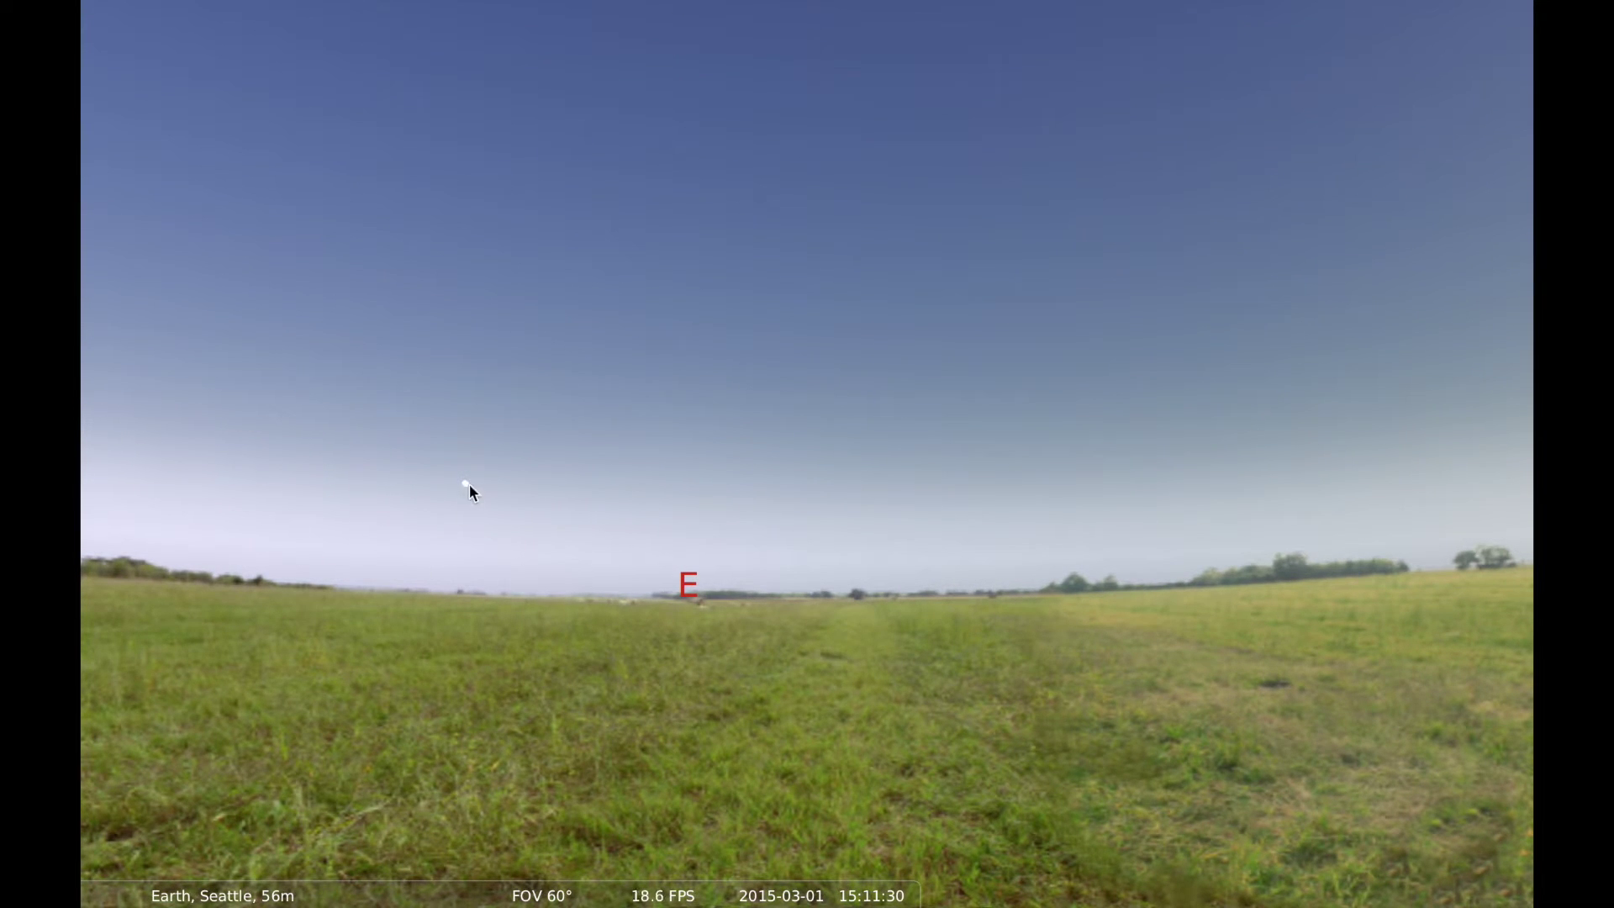
Step: Turn on the planet labels in the sky view
mouse_move(521, 872)
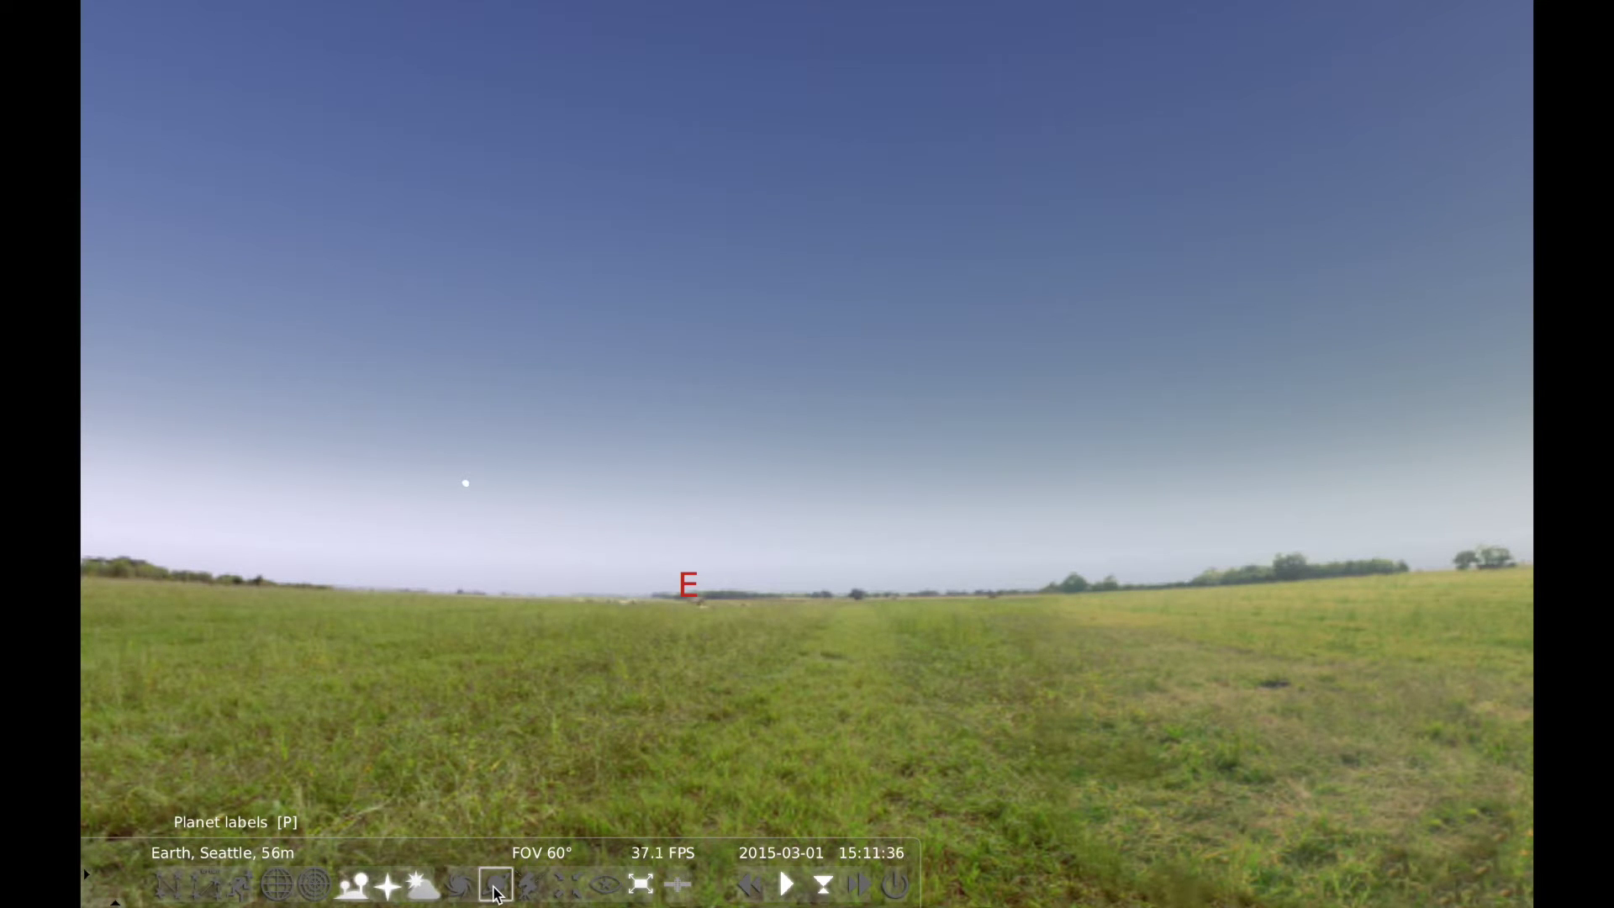
click(497, 886)
Step: Look around the sky to examine the labelled Sun in the southwest and the Moon in the east
mouse_move(1374, 334)
mouse_down()
mouse_move(1196, 417)
mouse_move(1118, 429)
mouse_move(1177, 331)
mouse_move(1033, 353)
mouse_up()
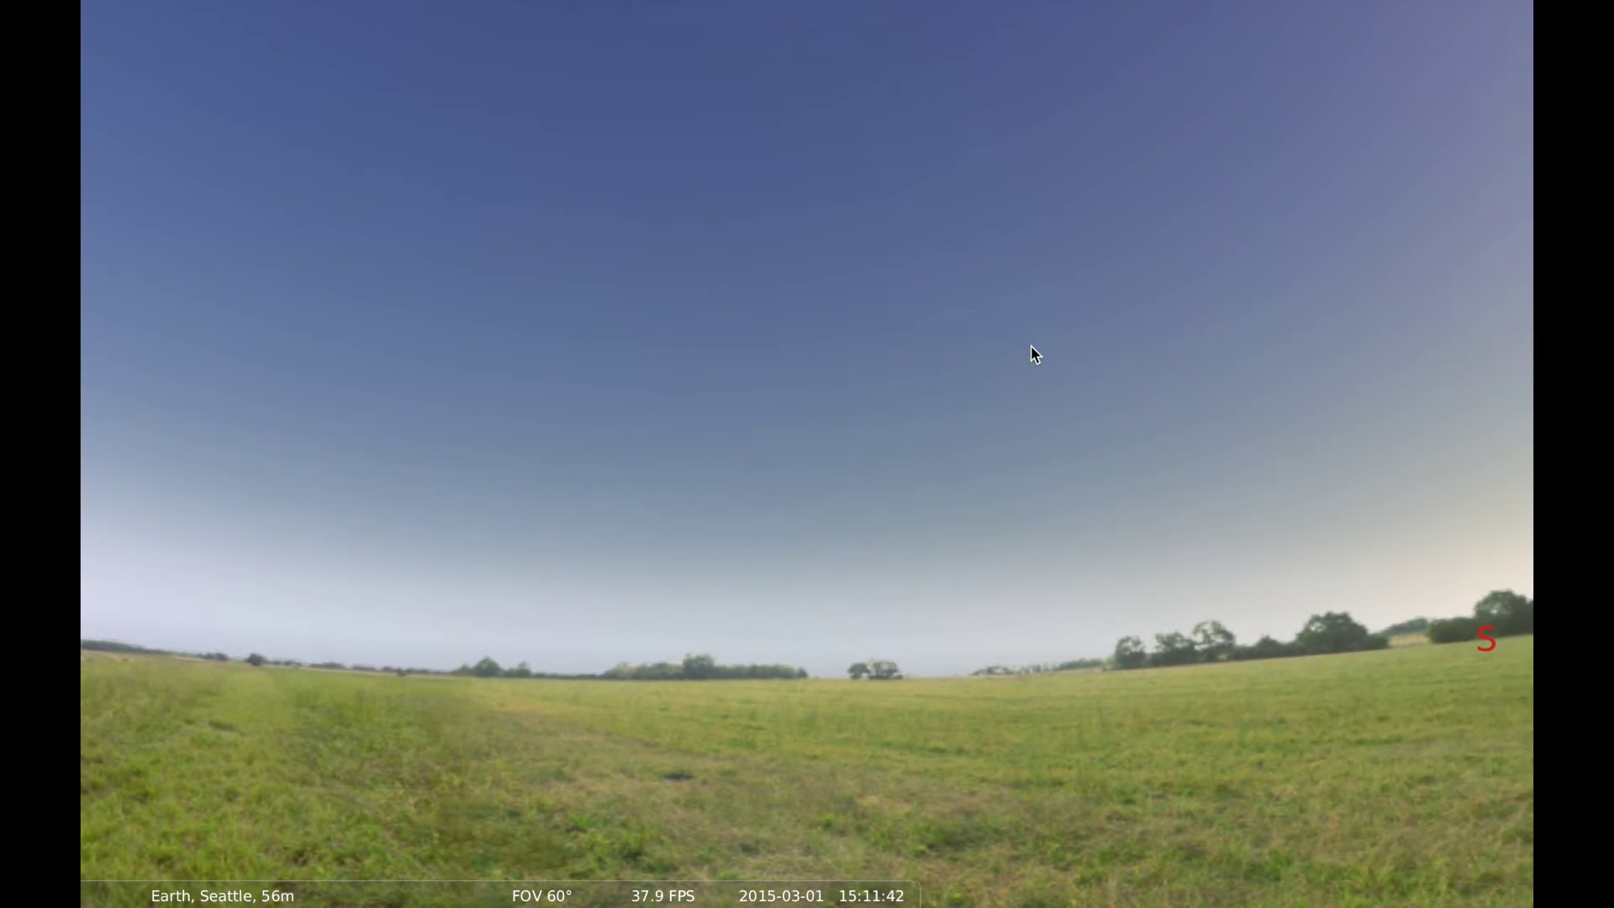
drag(1131, 321, 897, 436)
drag(1261, 281, 973, 413)
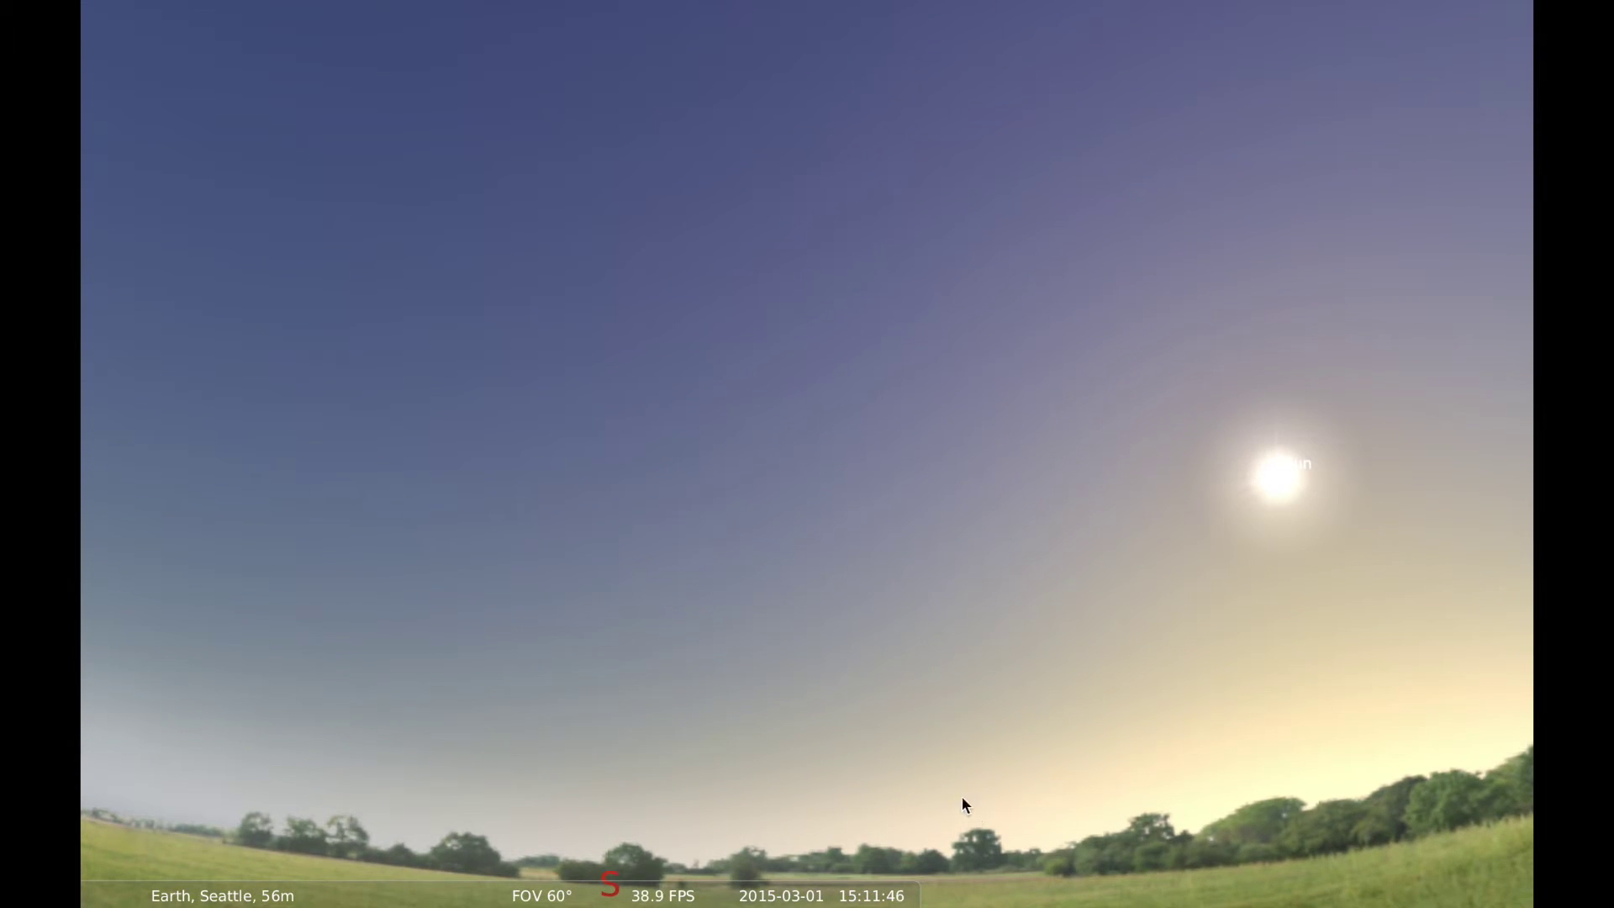
drag(820, 776, 1056, 623)
drag(770, 664, 1248, 645)
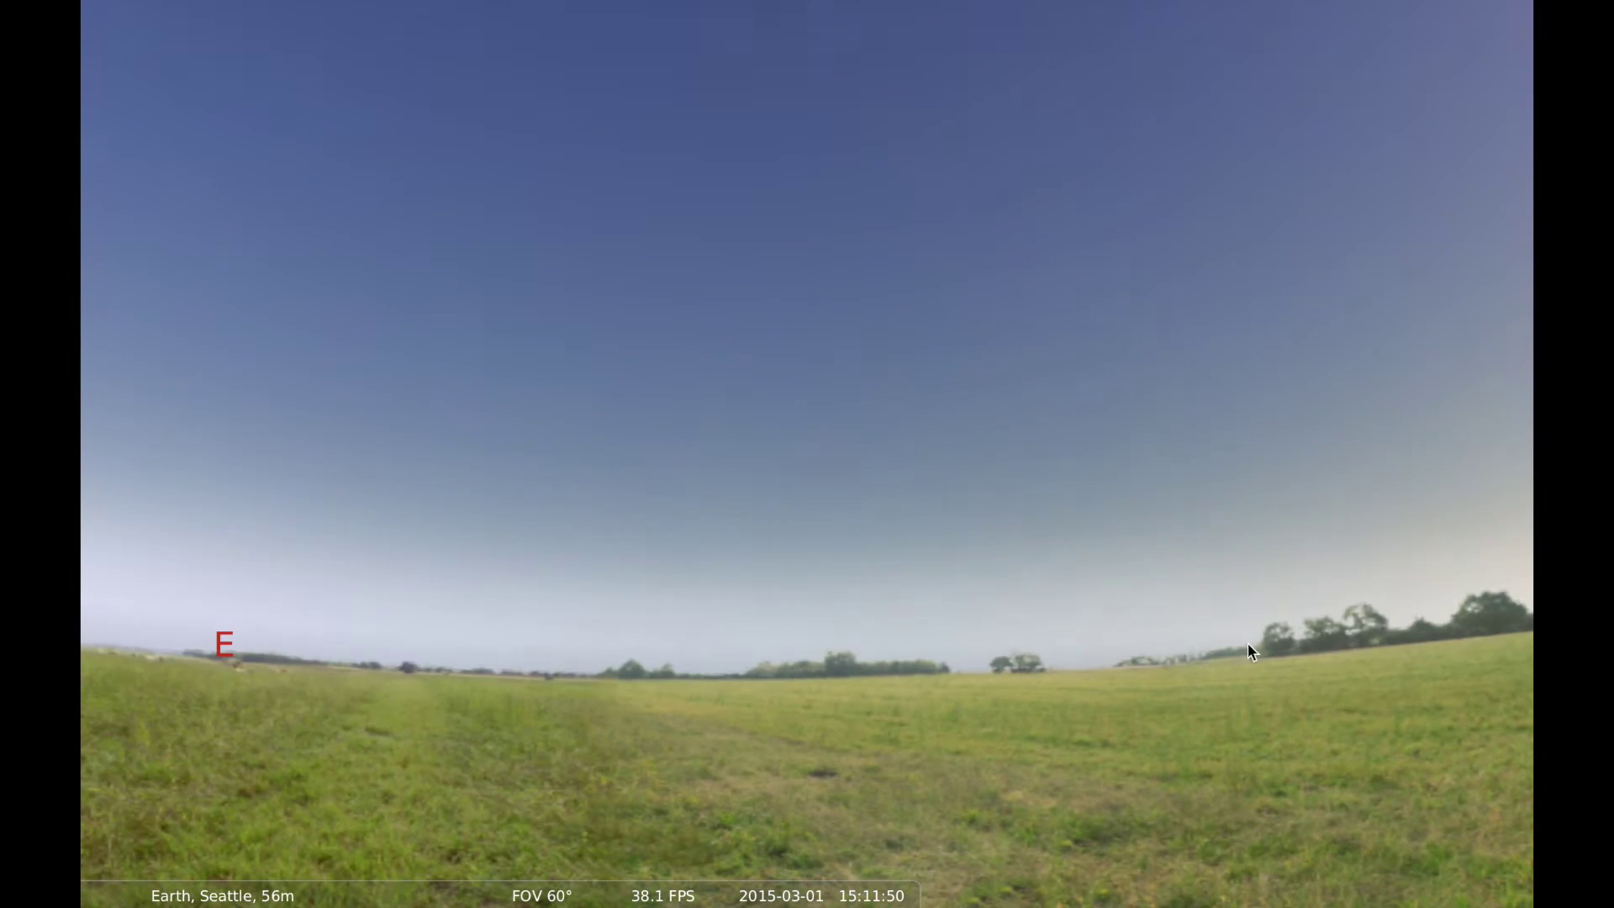
drag(657, 649, 1062, 629)
key(Left)
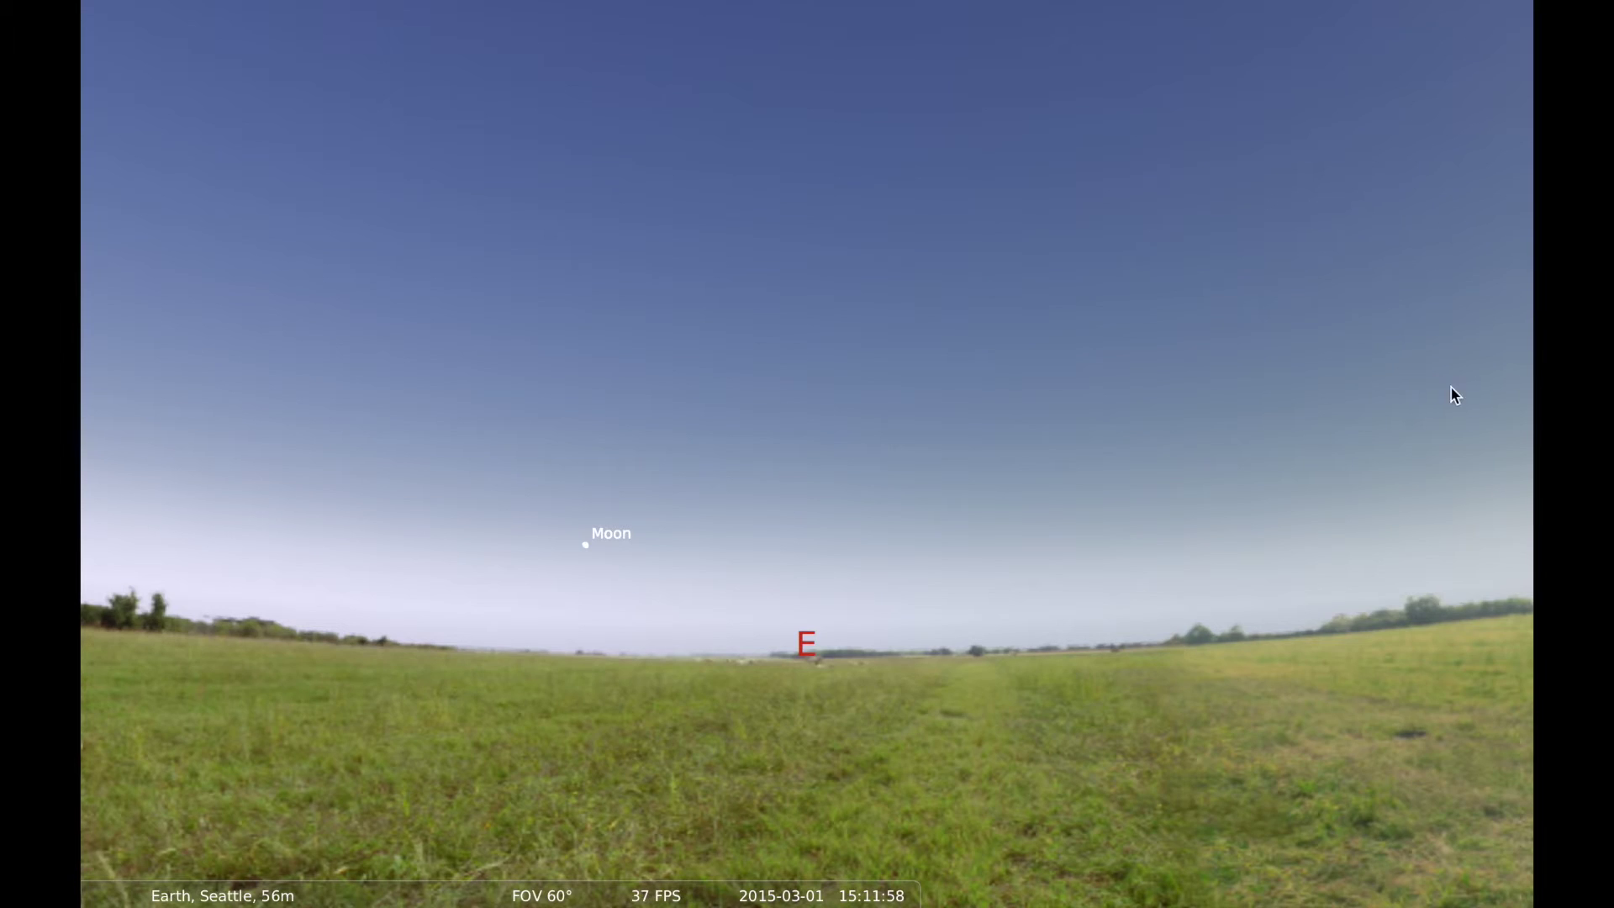
drag(1451, 392, 798, 361)
key(Right)
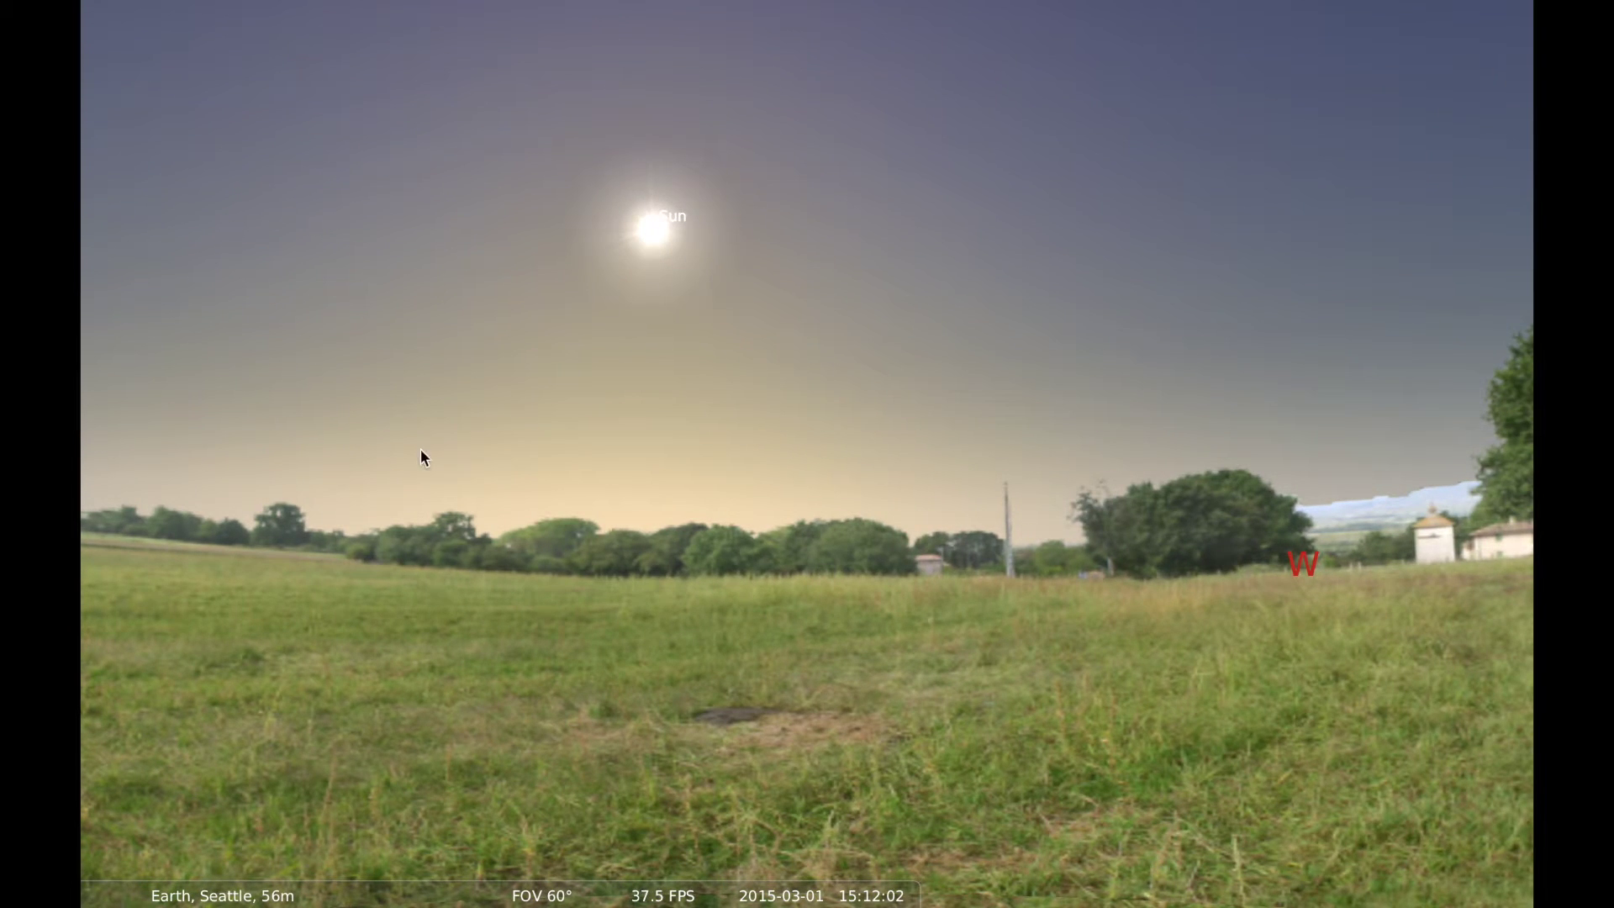
key(Left)
key(Left)
key(Left)
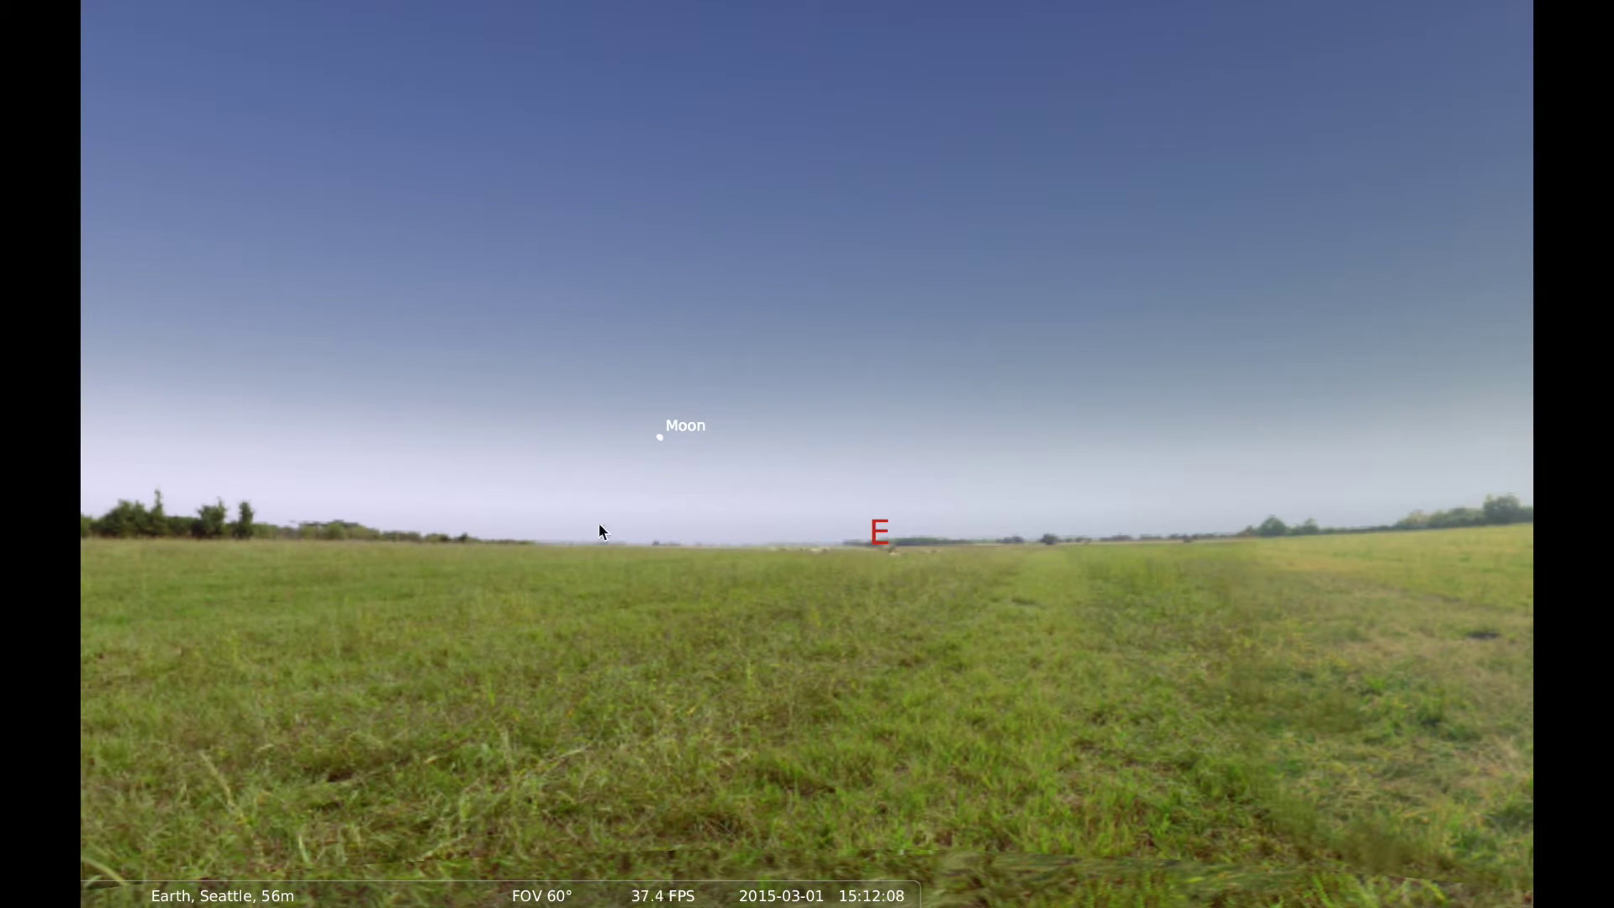
Step: Hide the ground so the sky below the horizon can be viewed, keeping the cardinal points shown
mouse_move(370, 887)
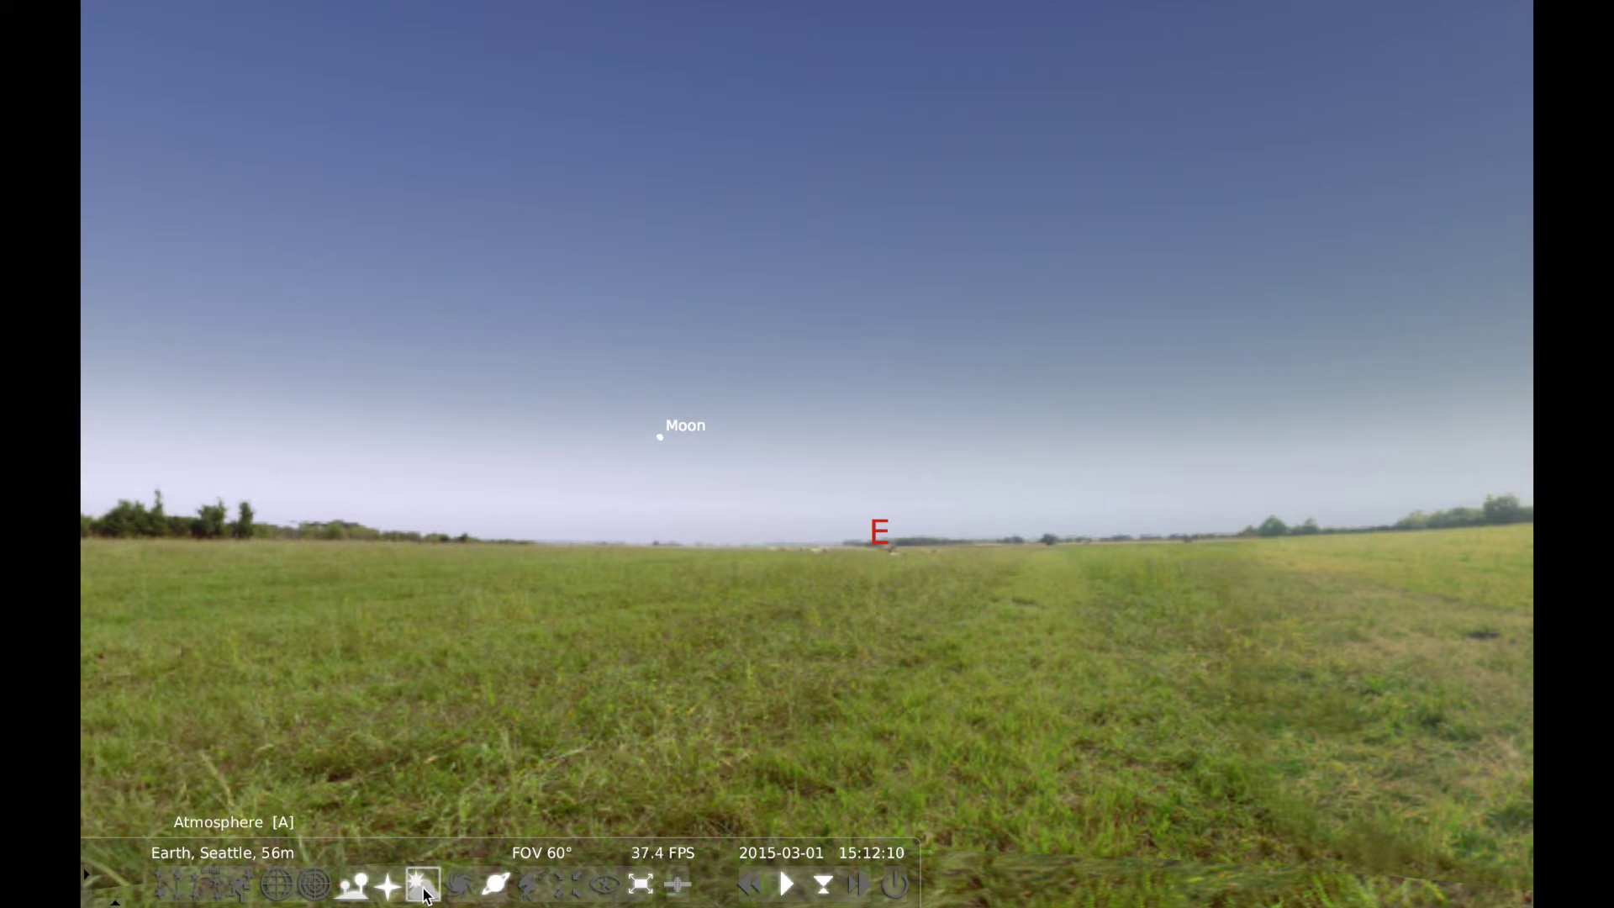
click(351, 885)
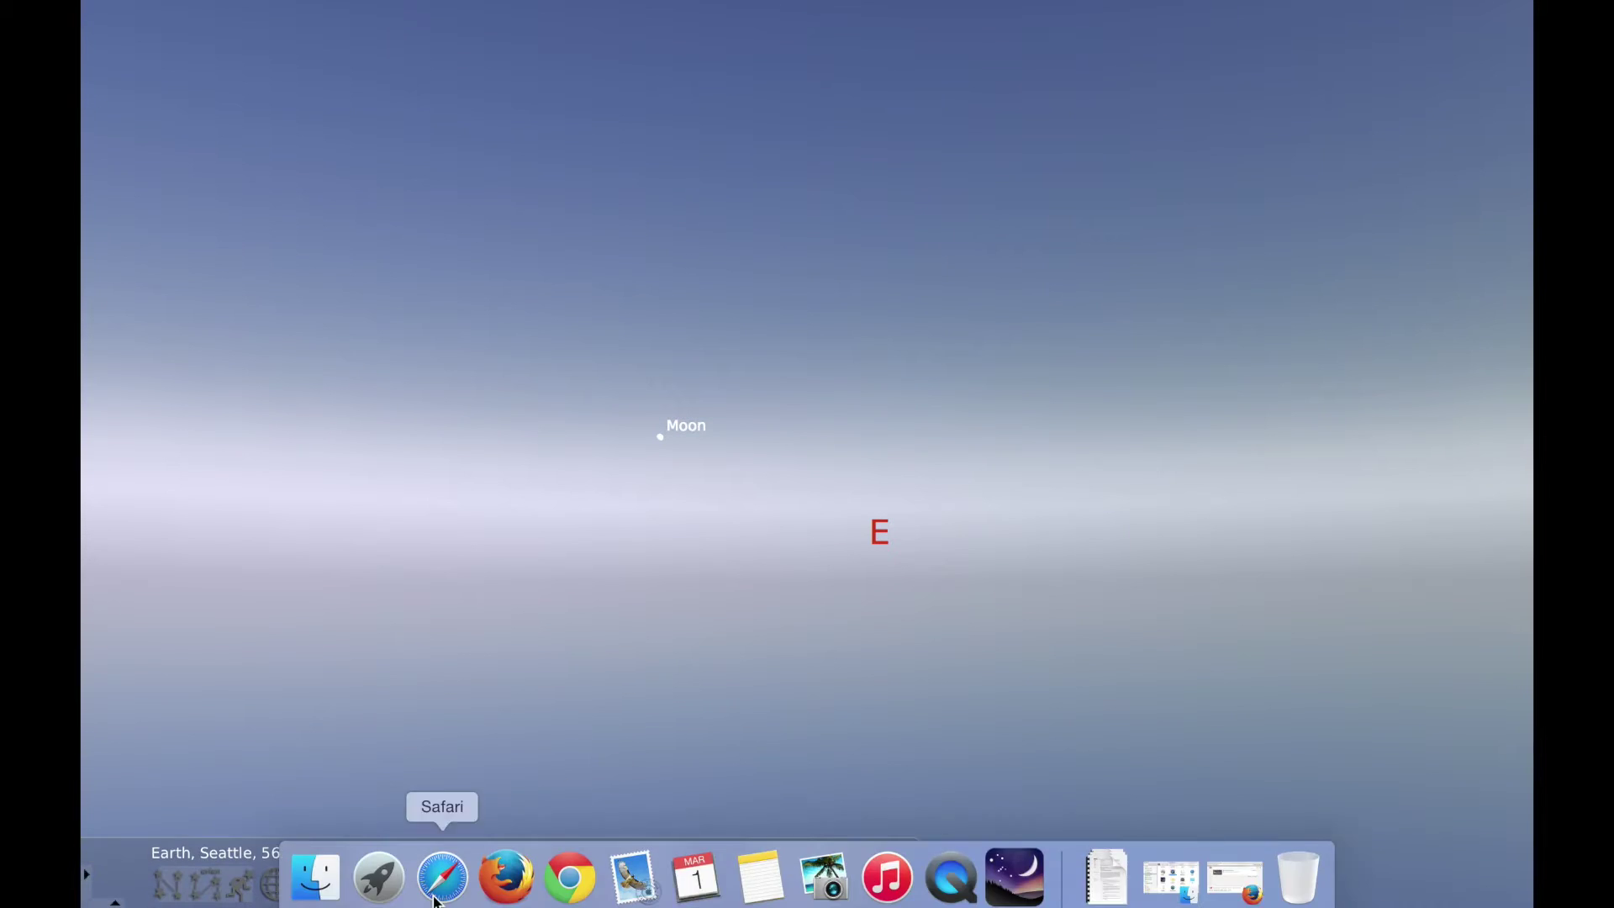
mouse_move(374, 887)
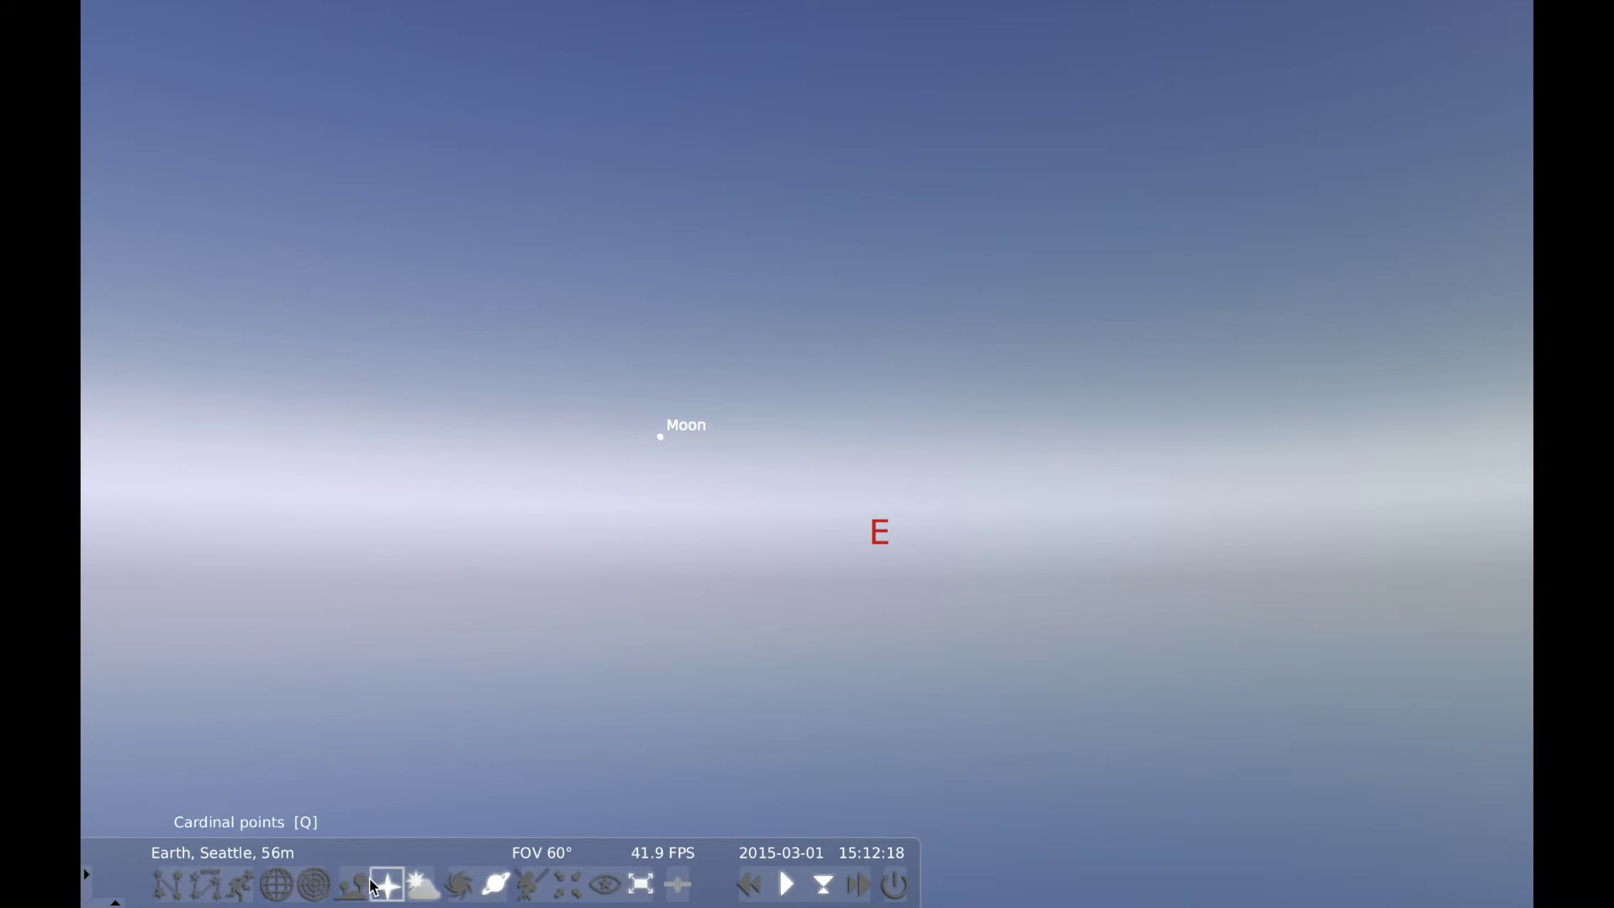
click(384, 886)
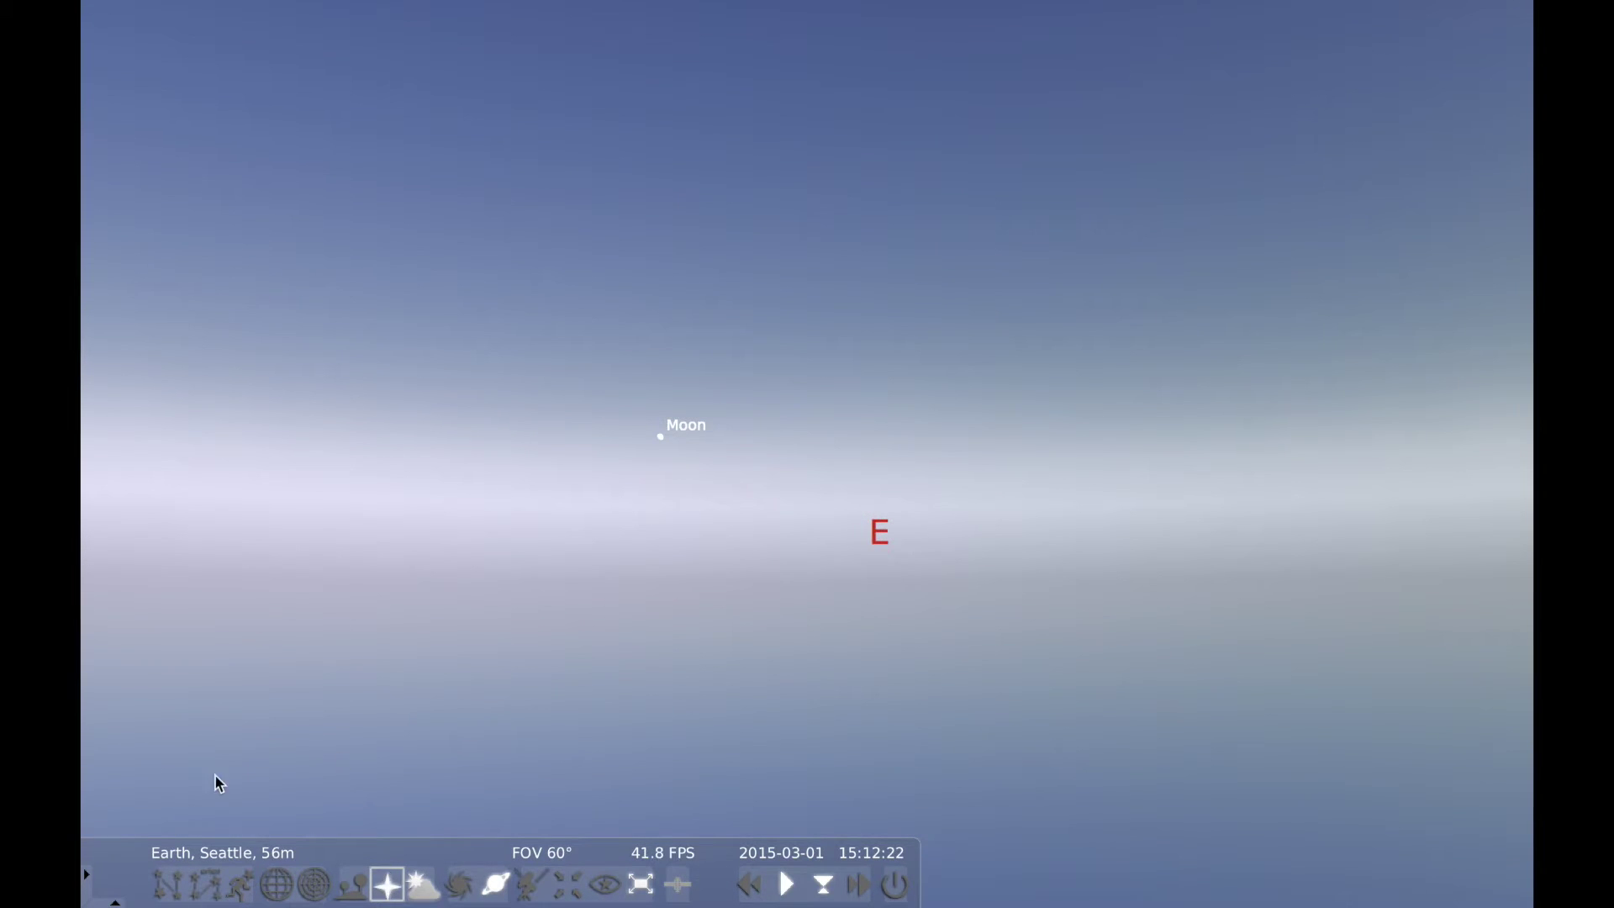
Step: Turn on the Horizon line in the celestial sphere markings and close the view settings
mouse_move(104, 864)
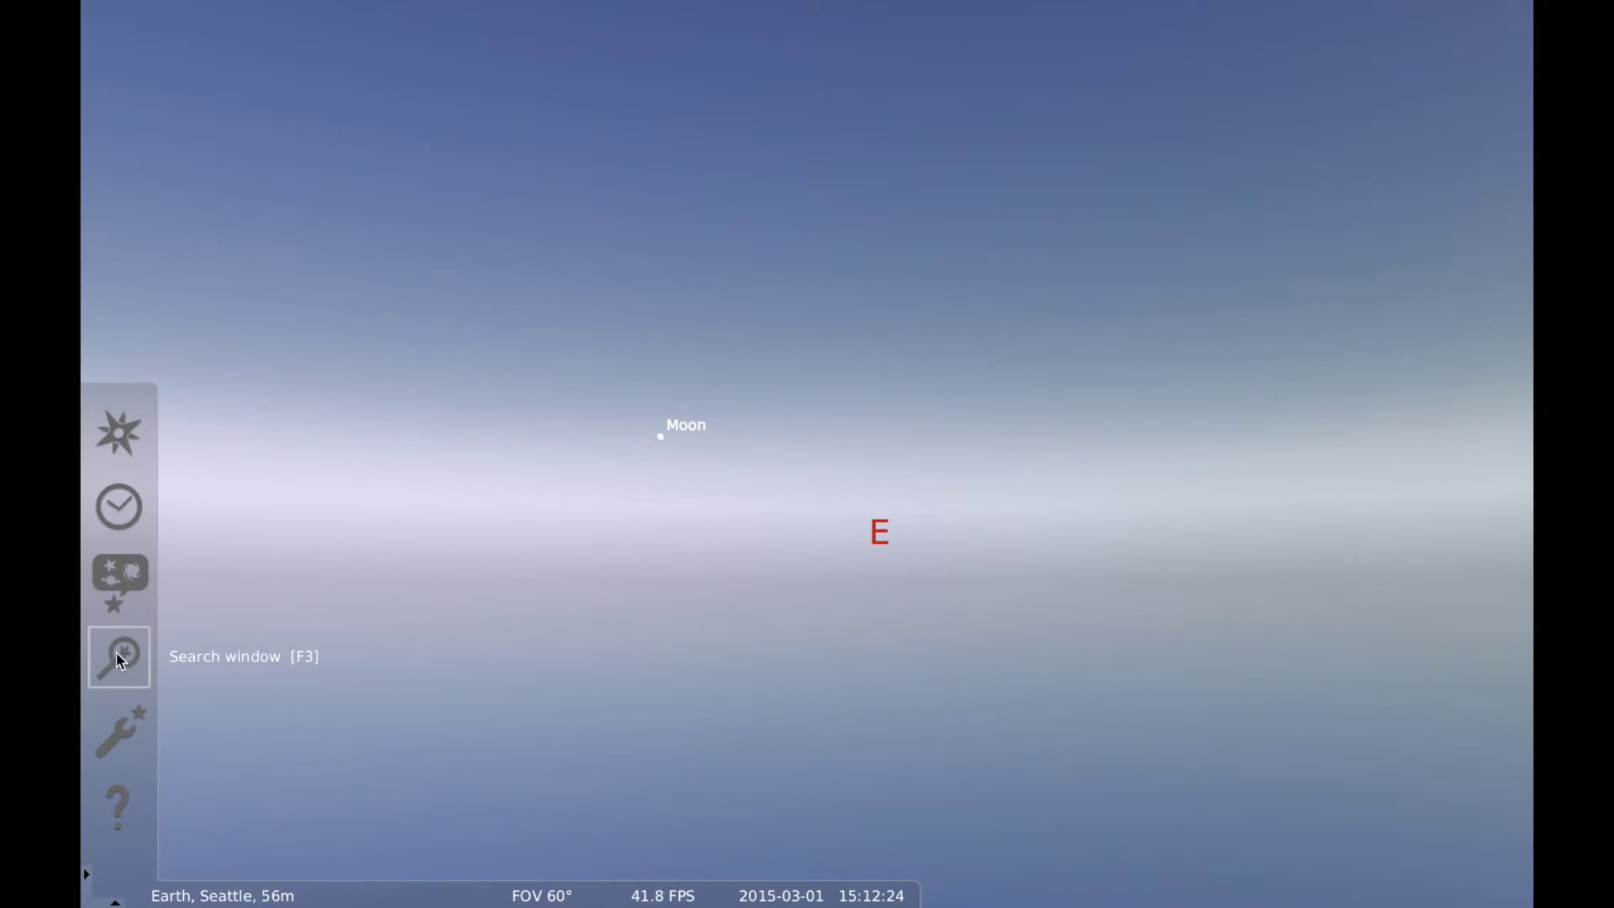
click(128, 580)
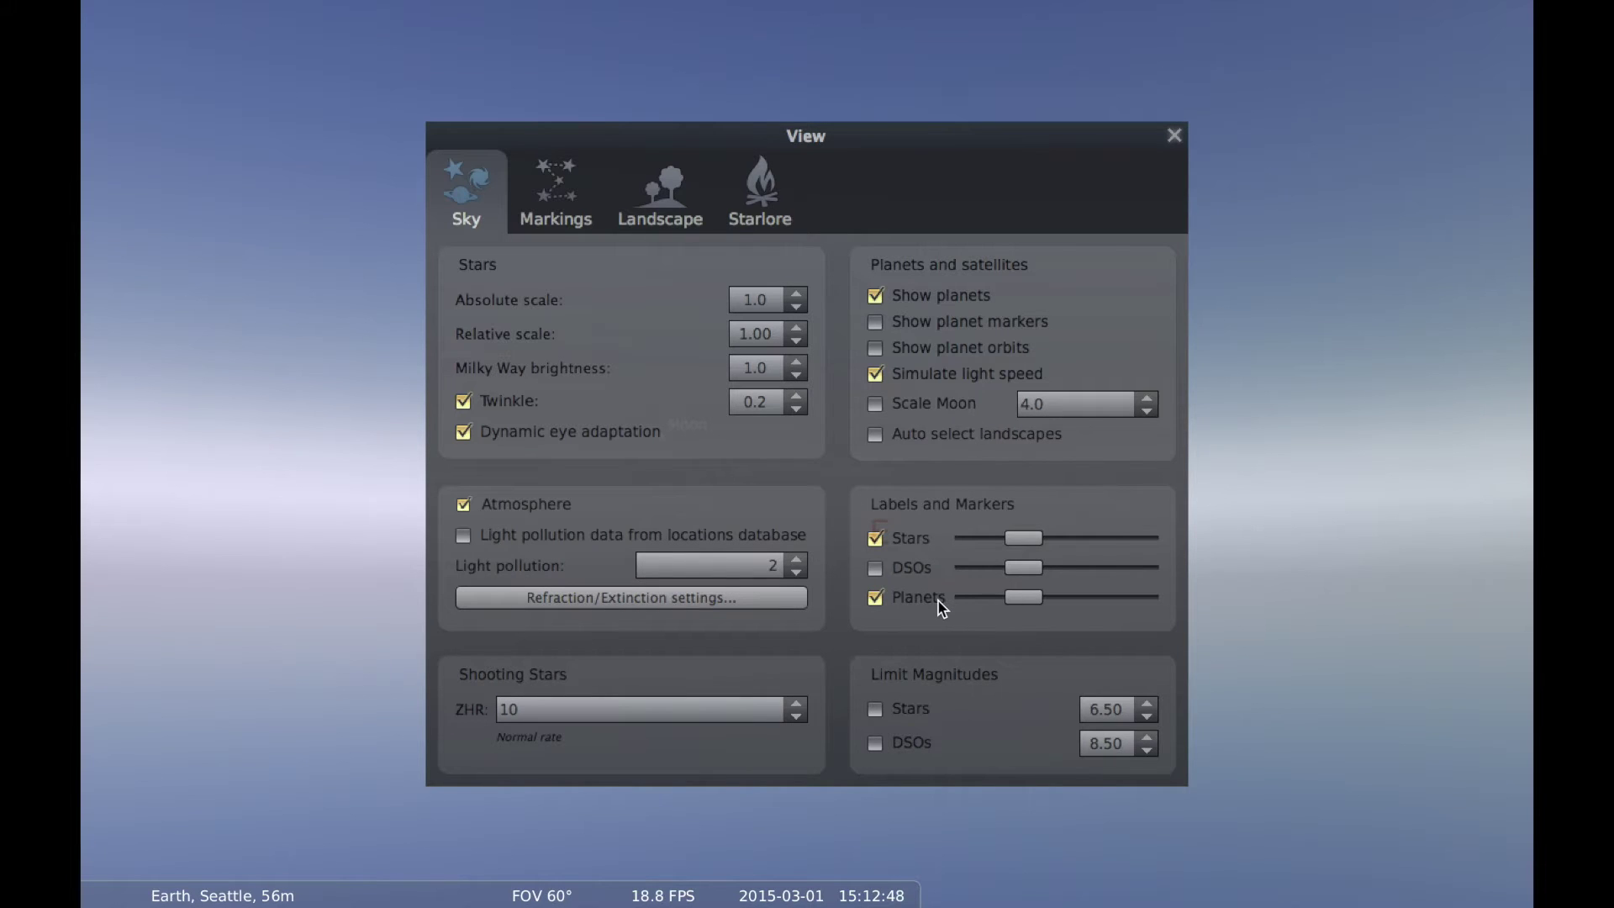
click(576, 205)
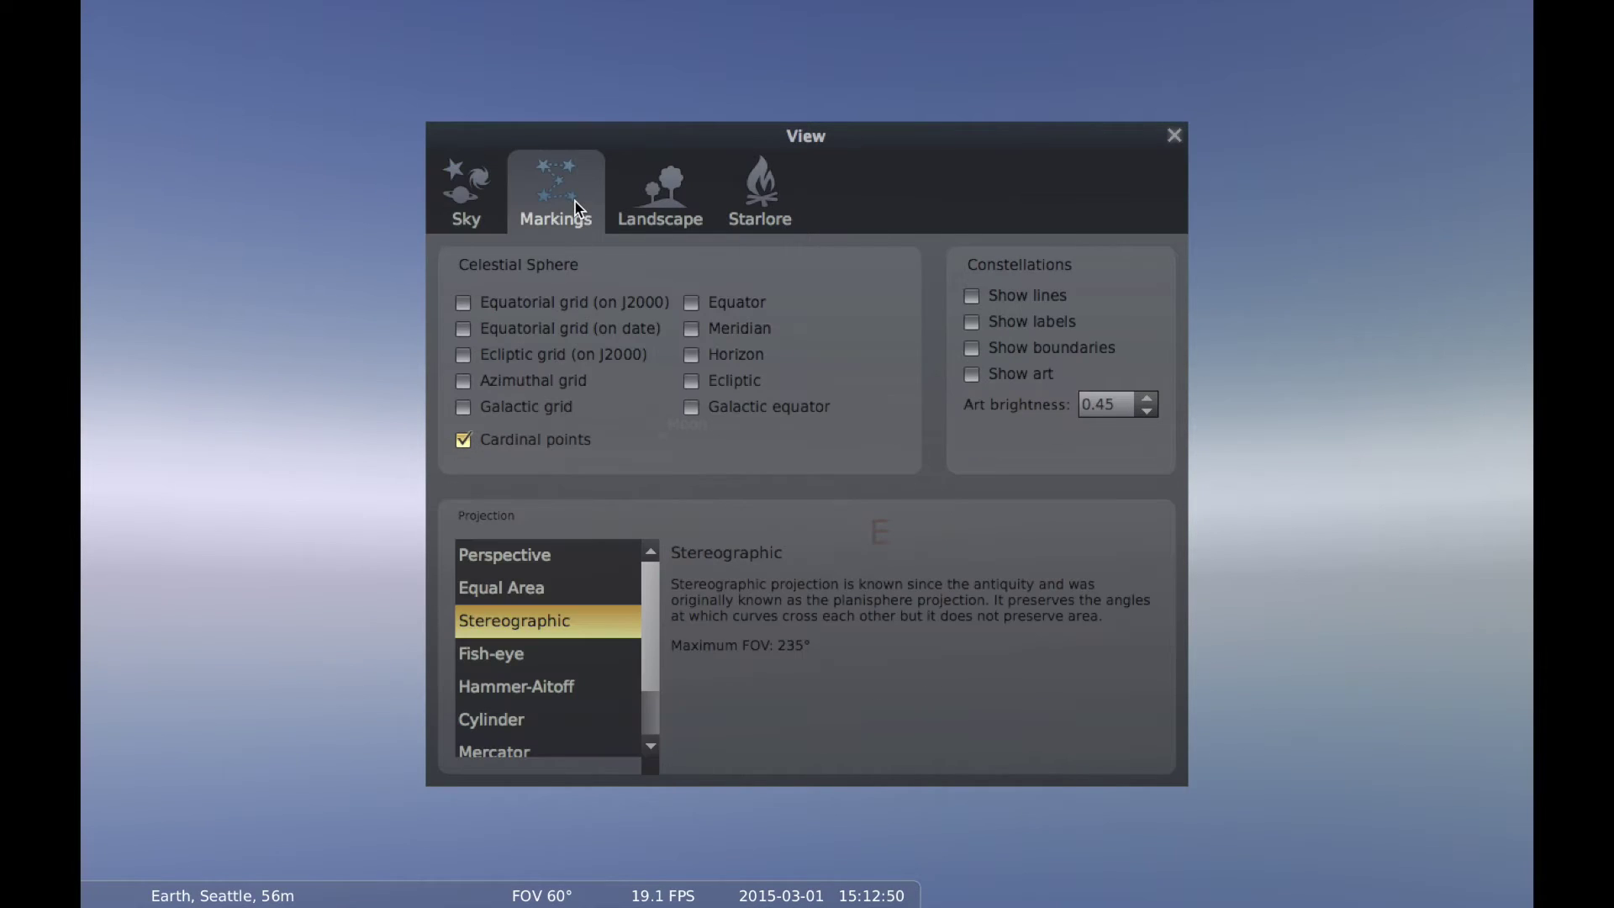
click(691, 357)
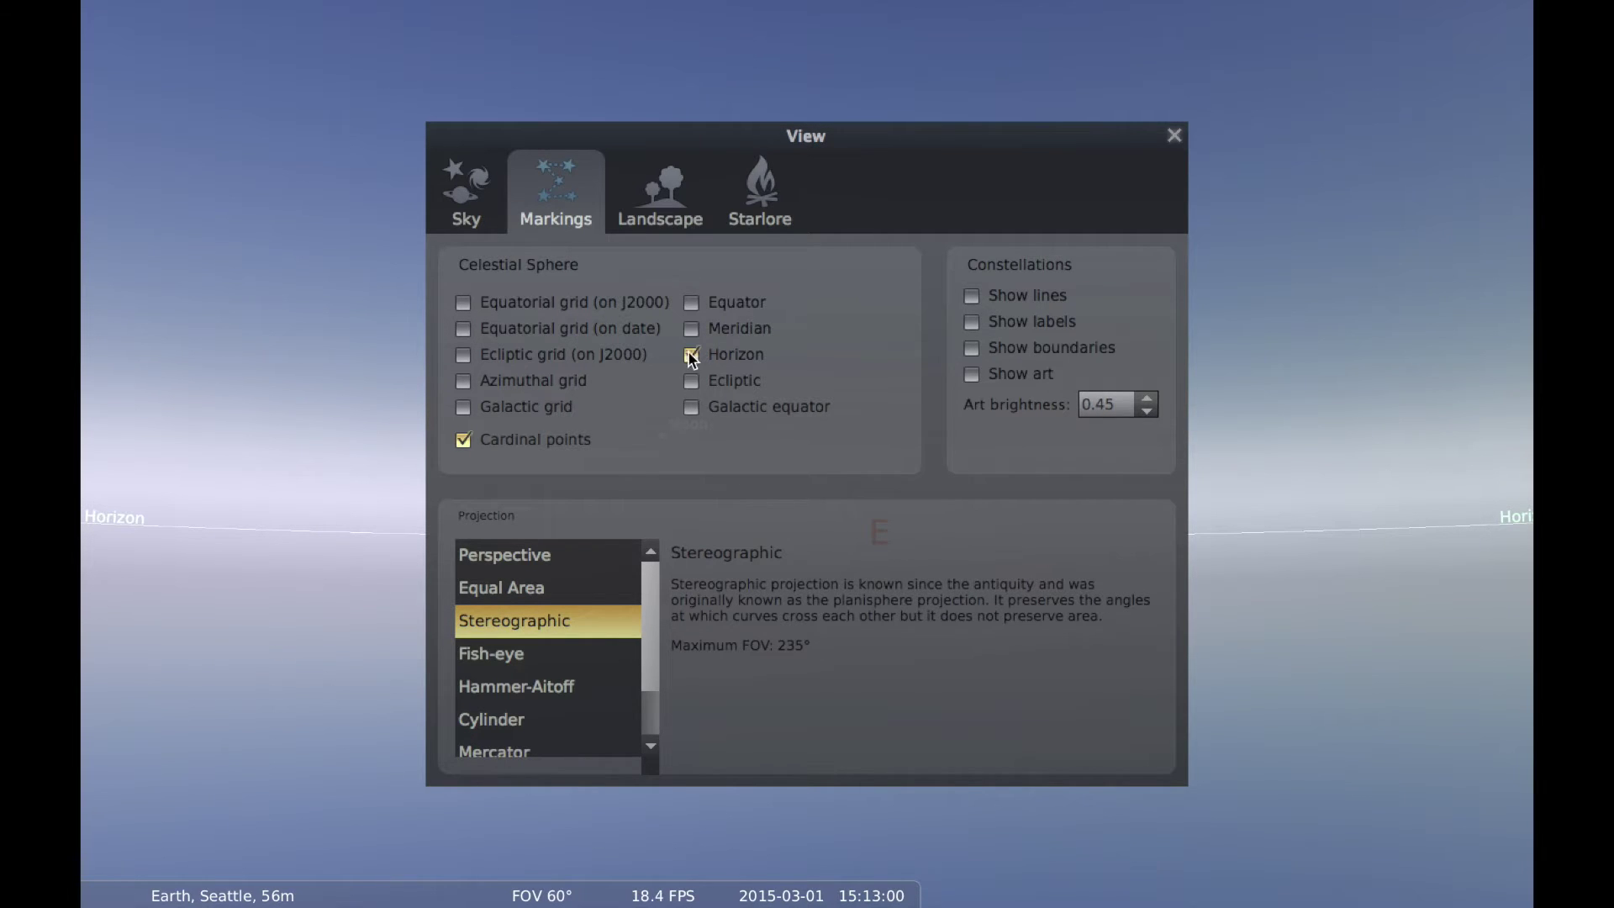
click(1174, 137)
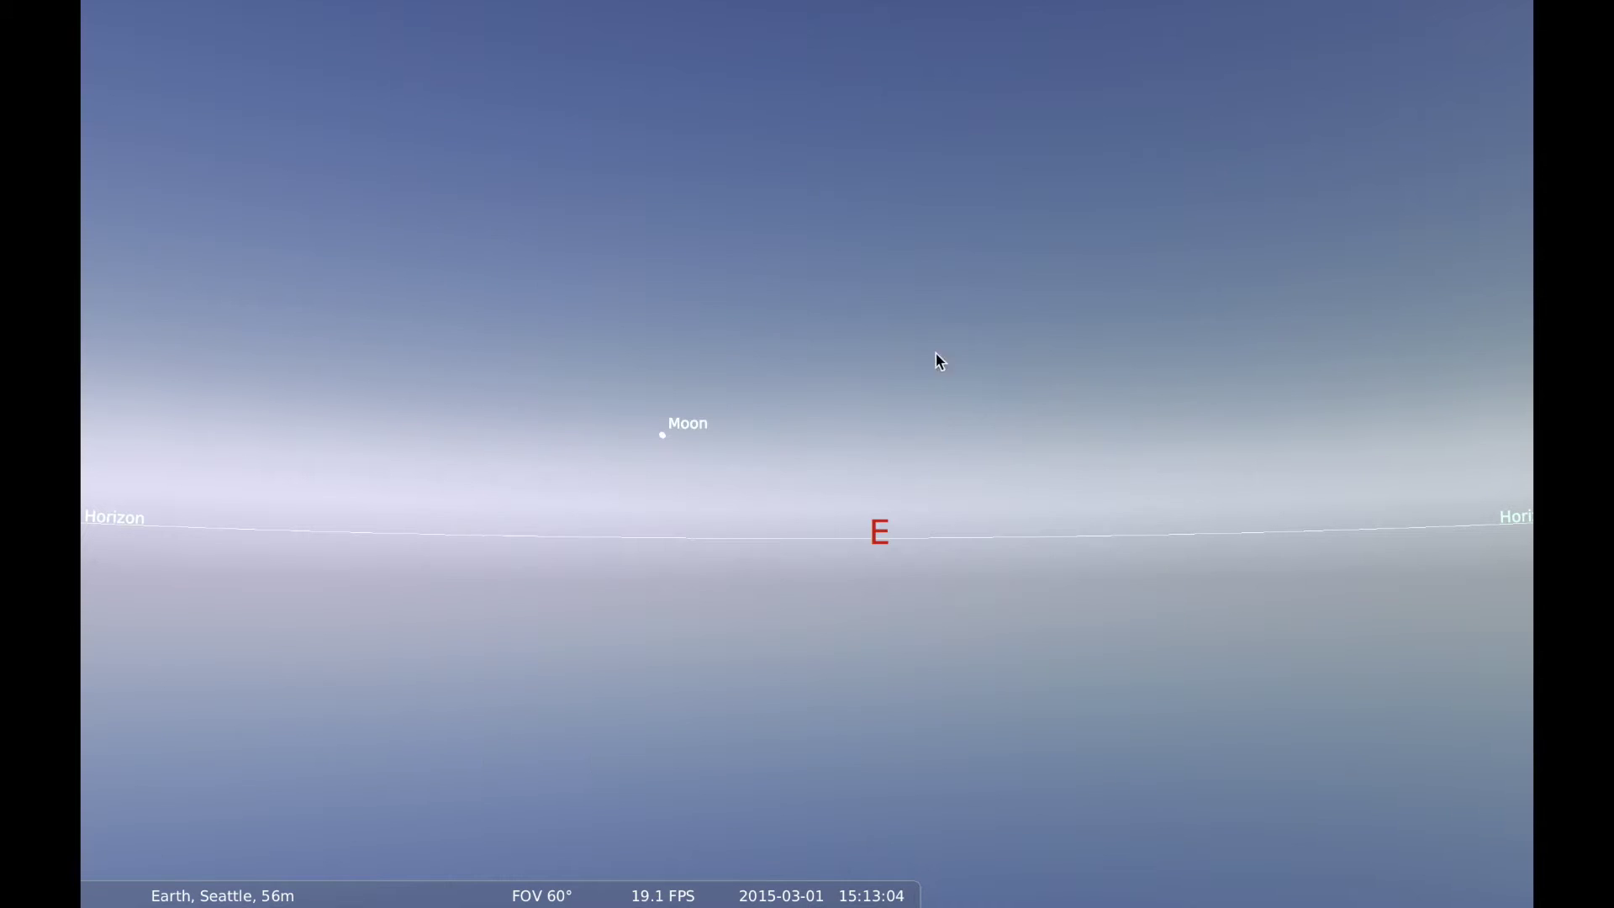
Step: Show the ground again and look along the horizon from east toward north and back
mouse_move(286, 882)
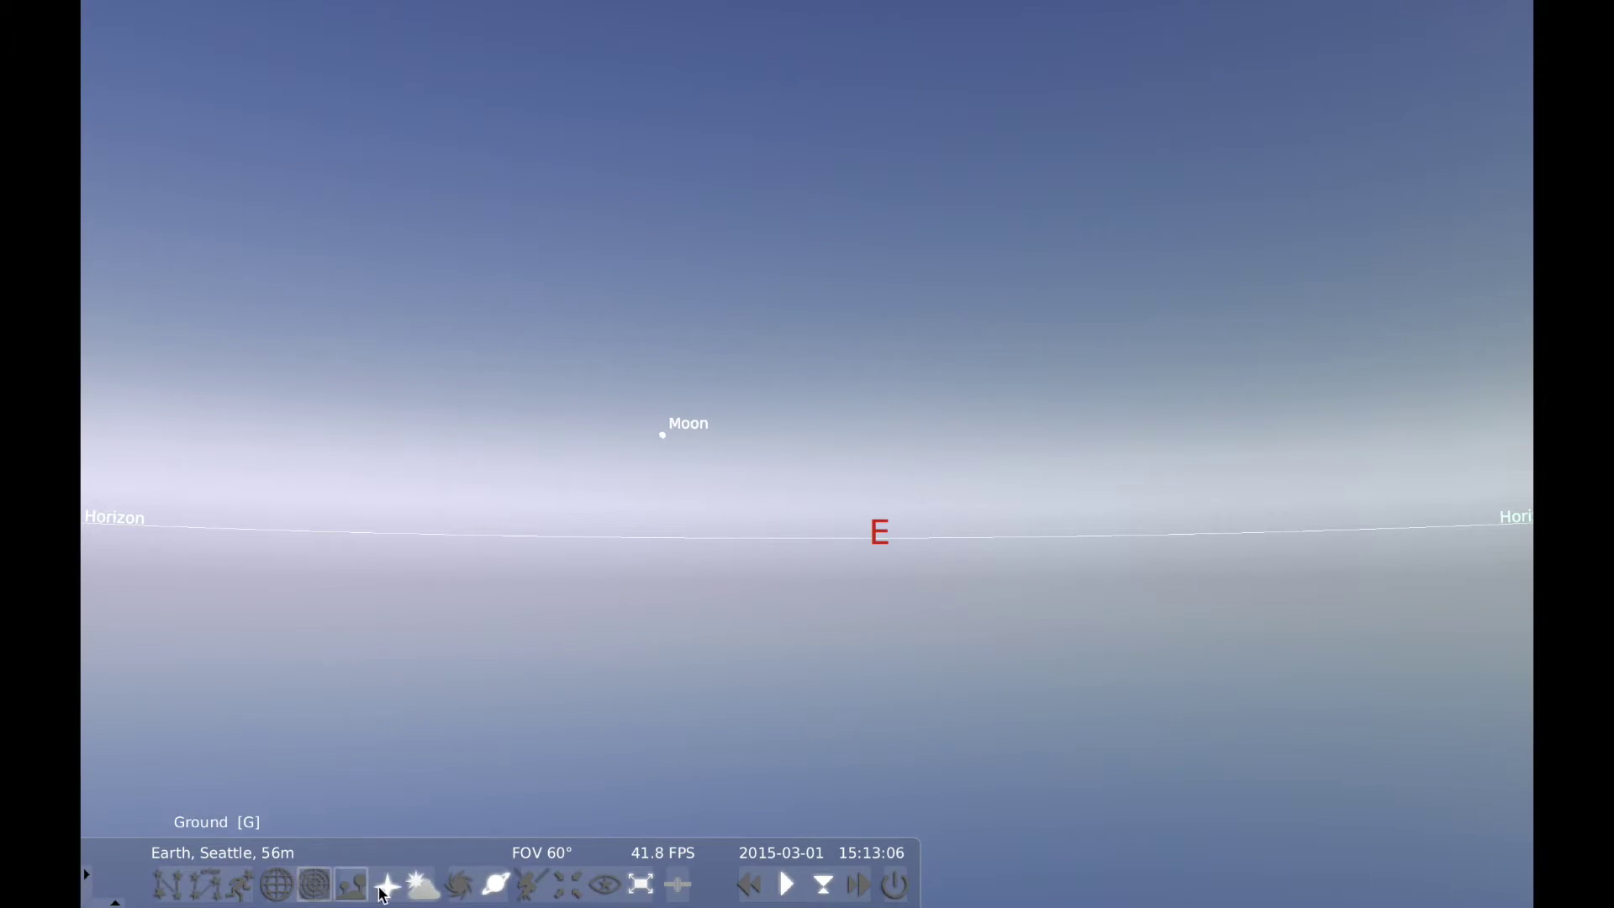
click(358, 889)
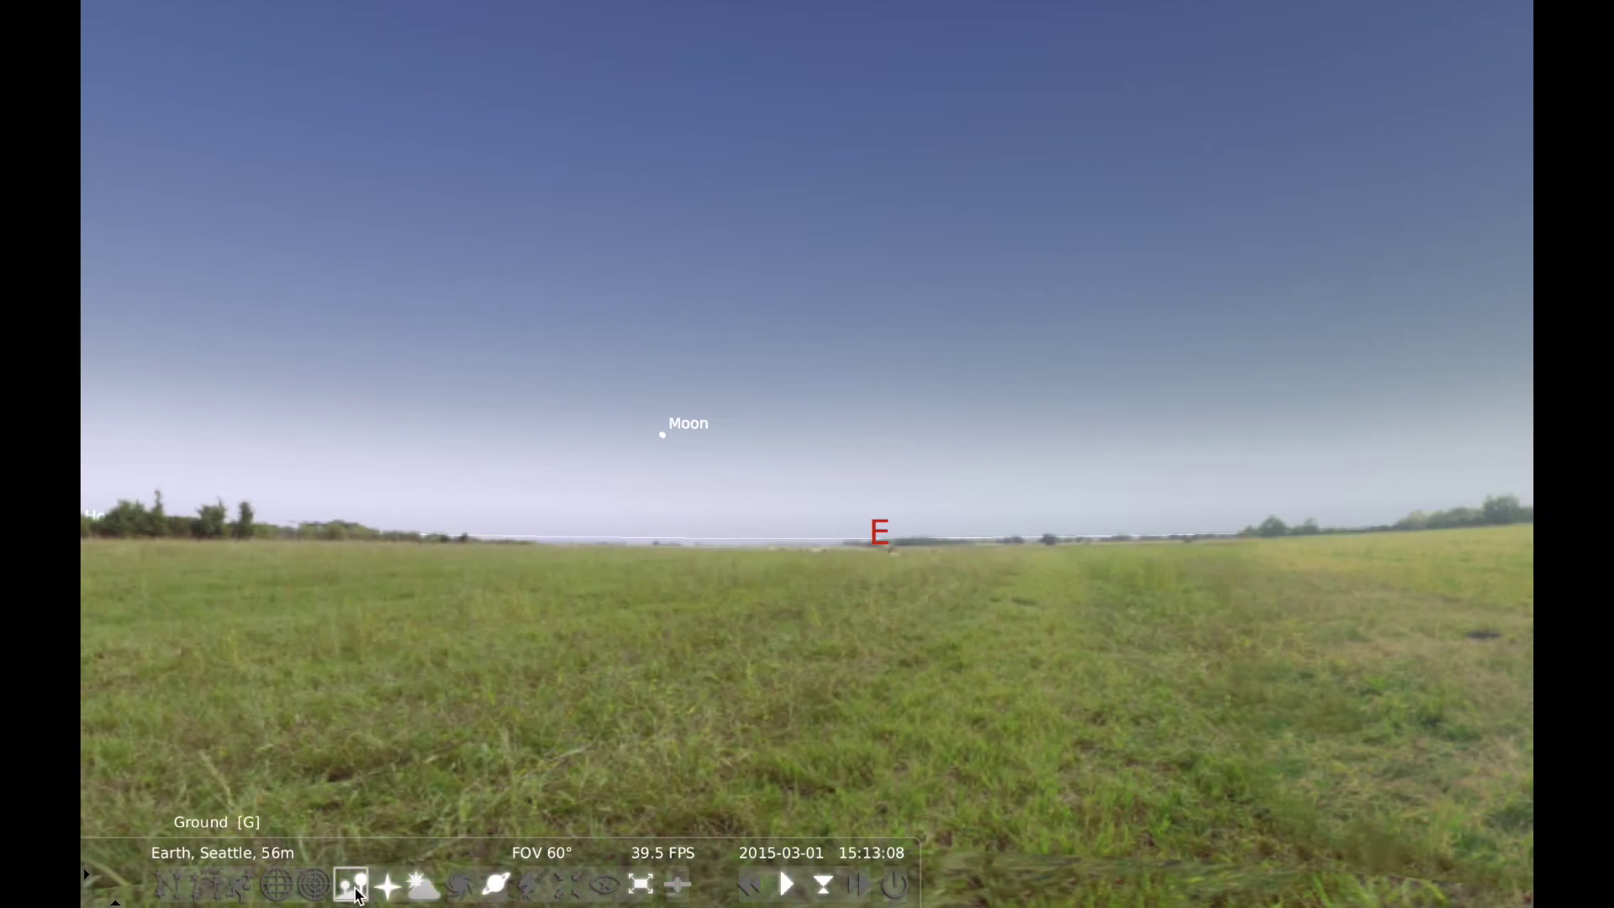
key(Left)
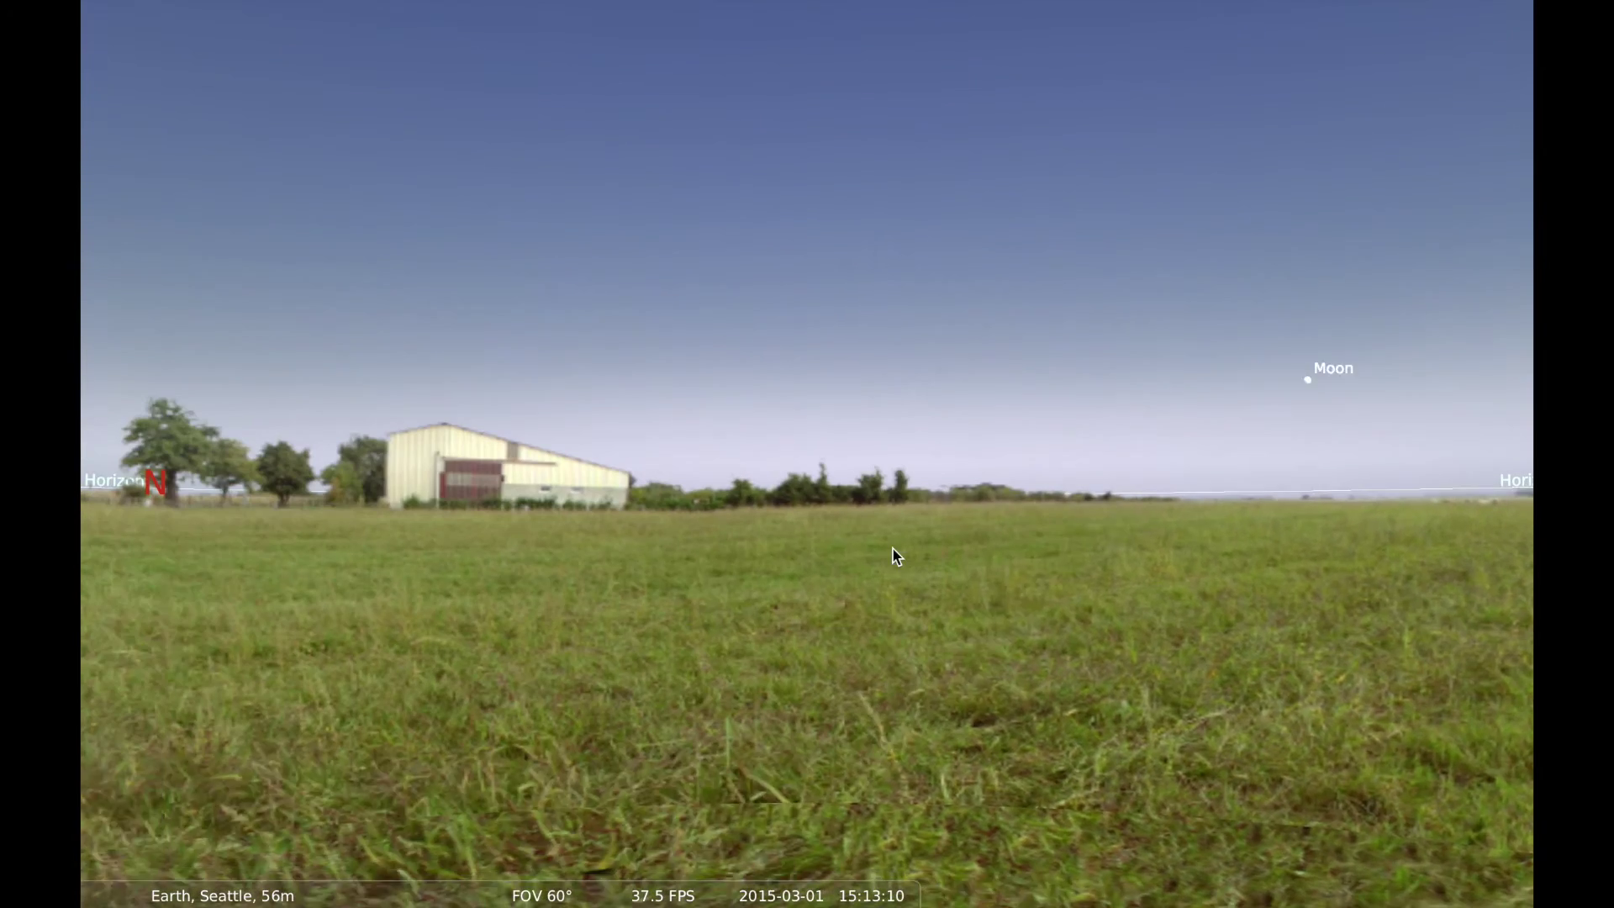
key(Right)
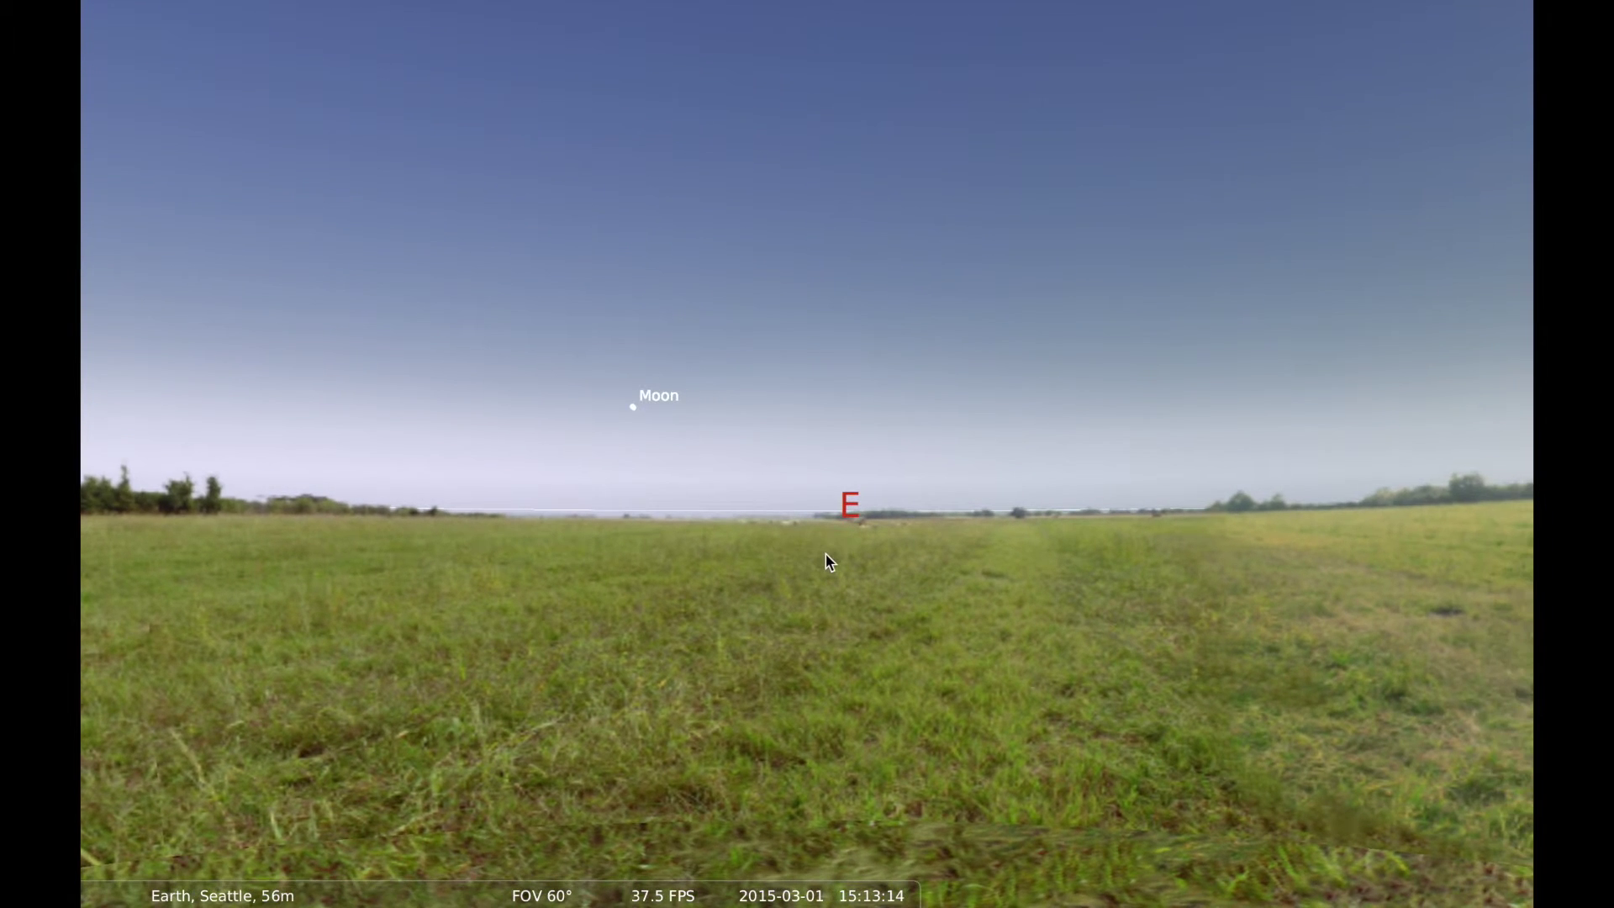
Step: Turn off both the atmosphere and the ground to reveal the daytime stars above and below the horizon
mouse_move(538, 887)
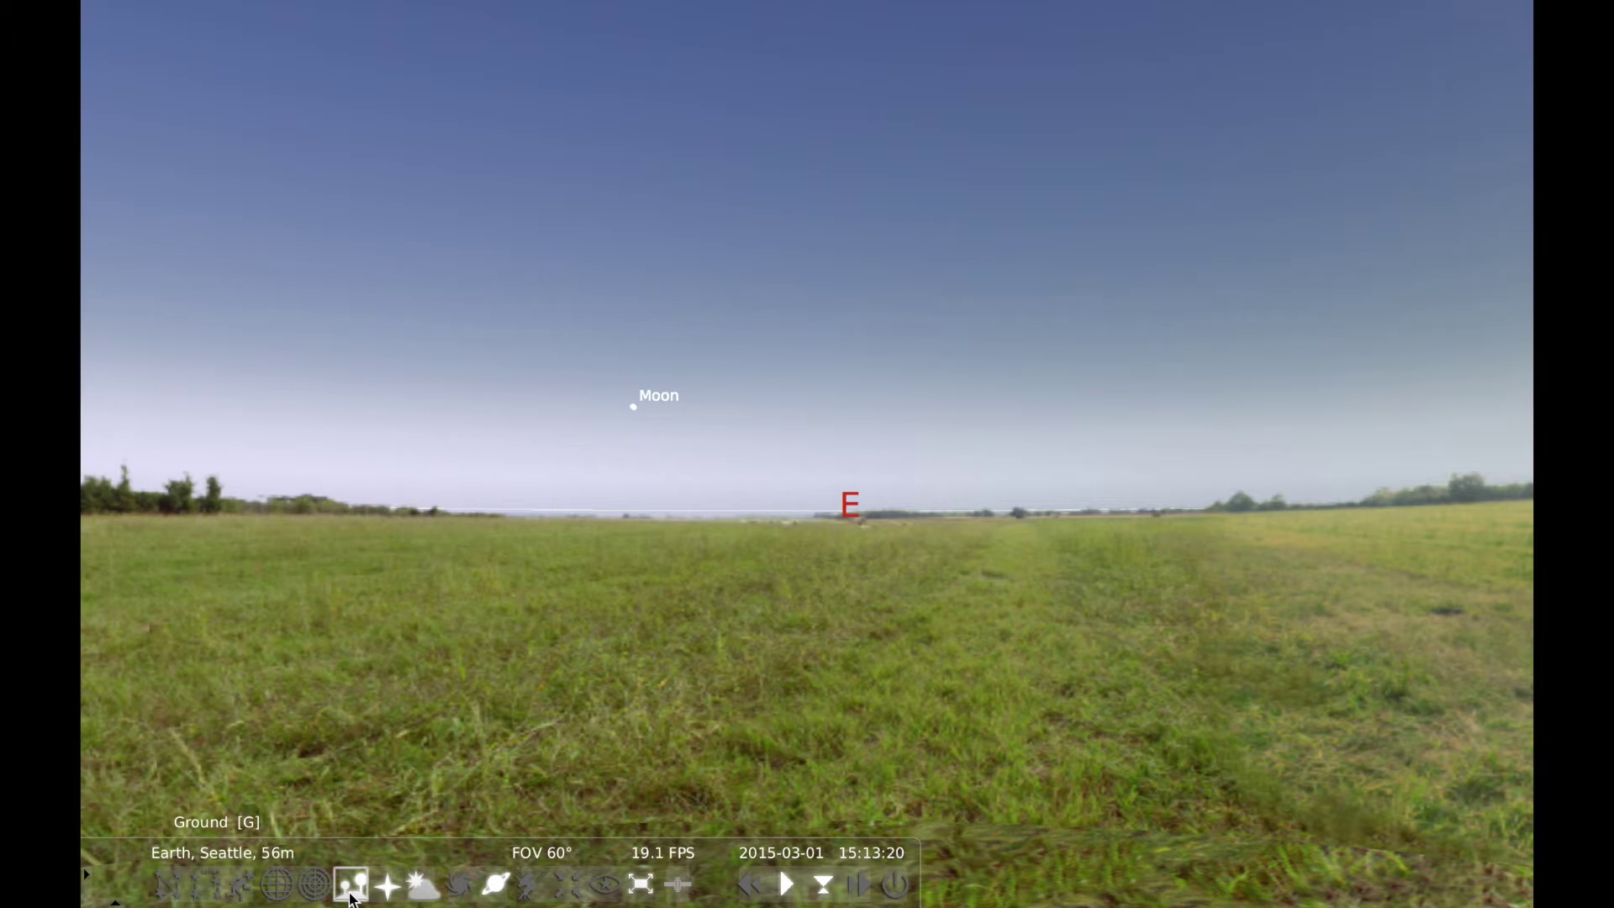
click(419, 891)
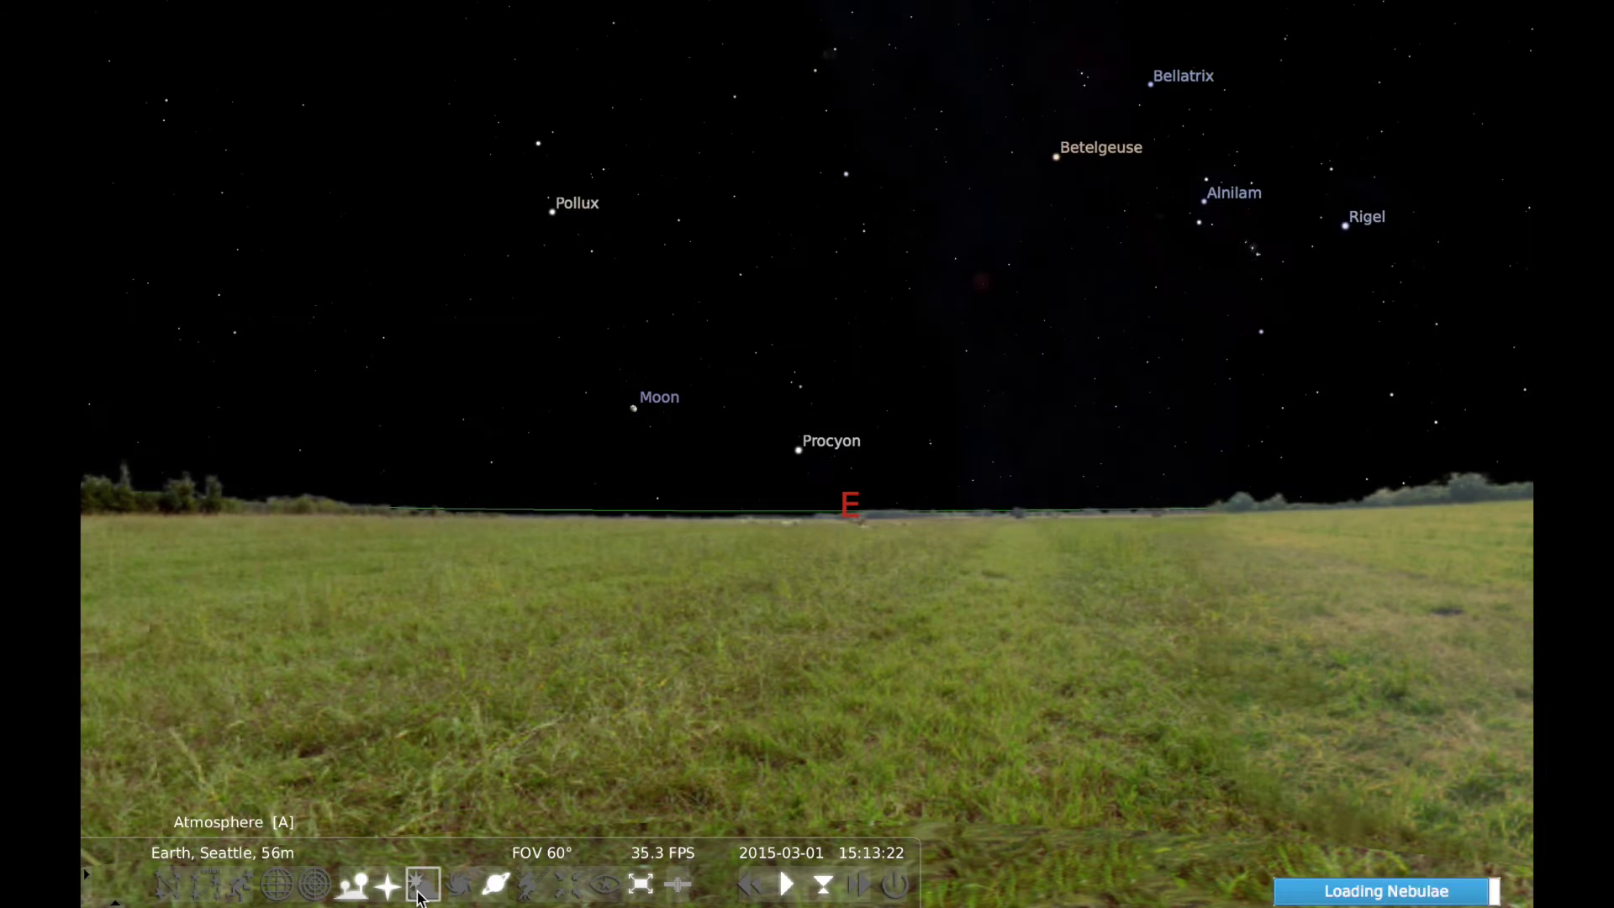
click(349, 887)
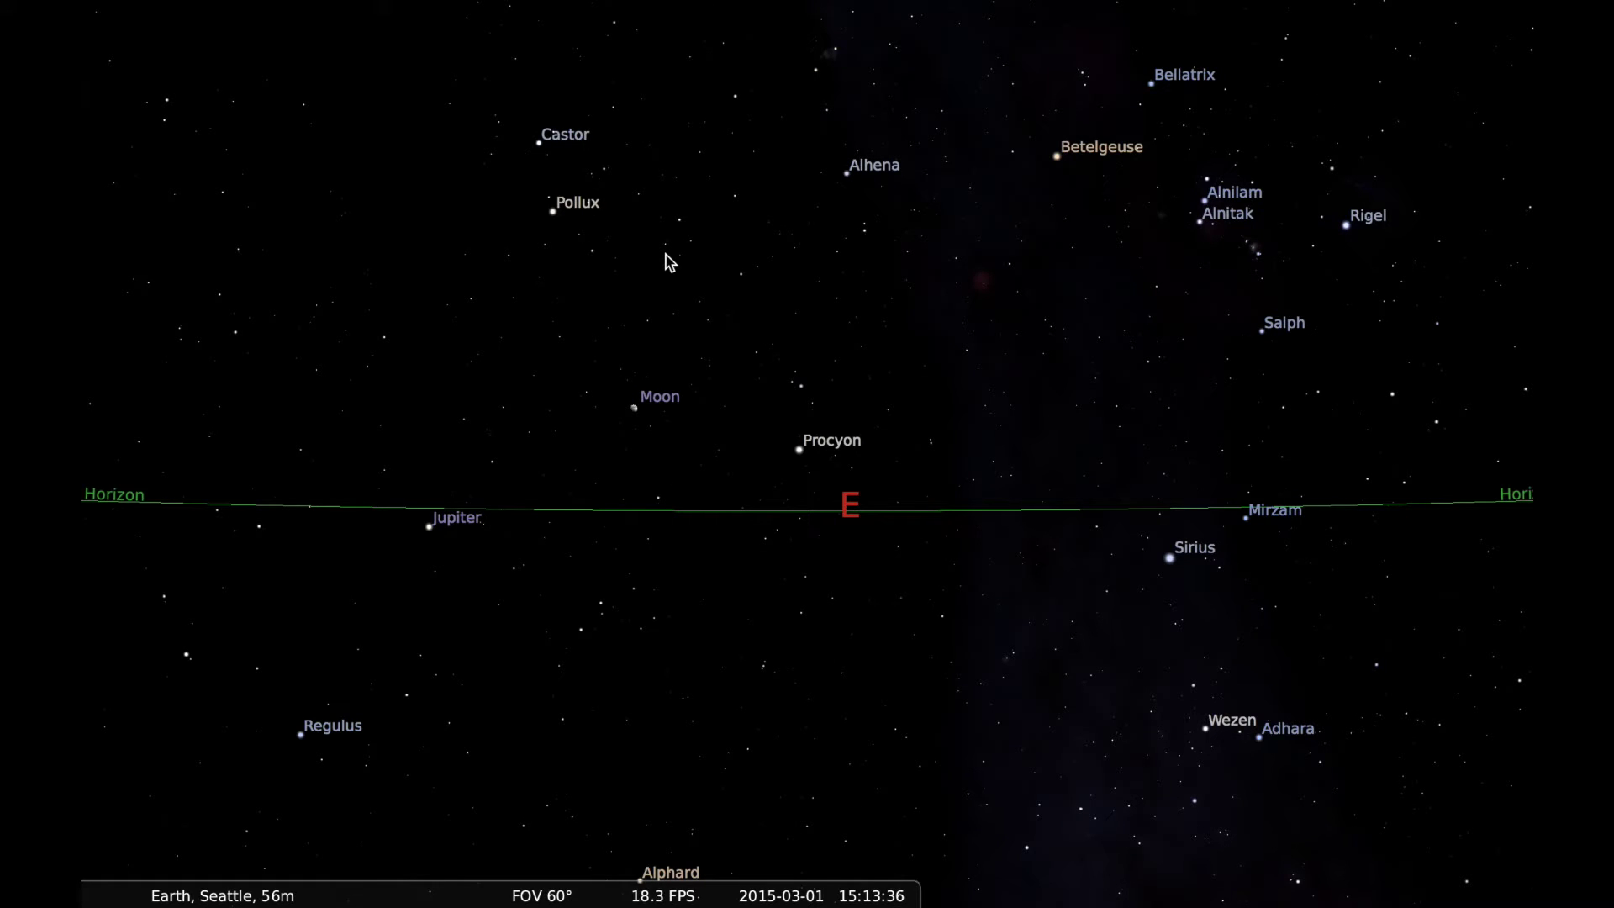
Step: Turn the atmosphere and the ground back on
mouse_move(447, 904)
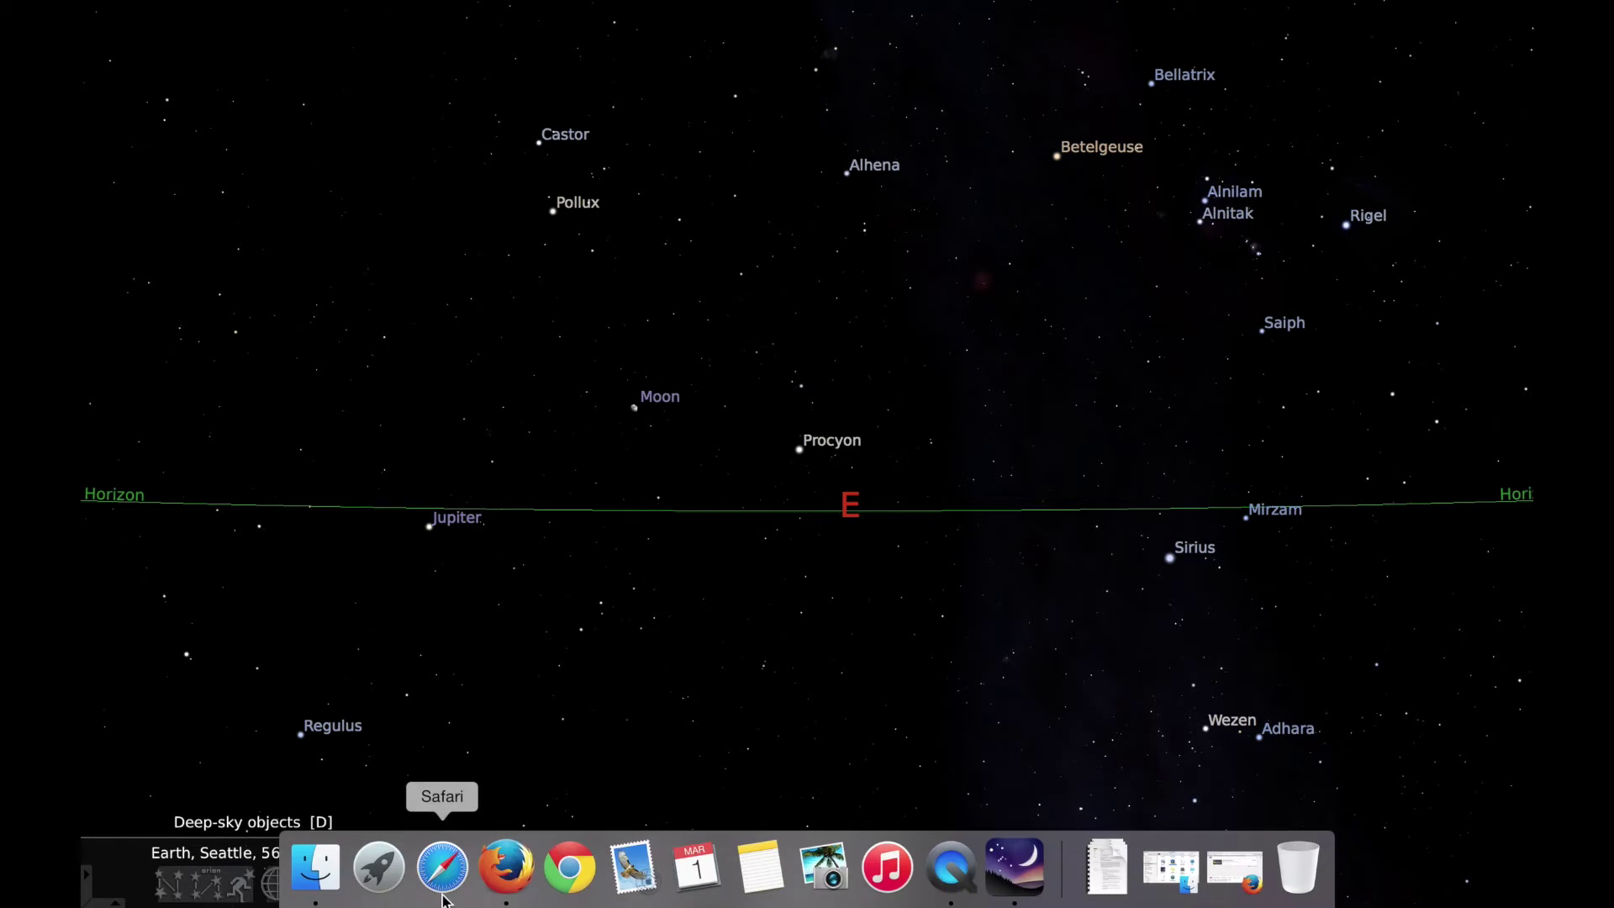
click(420, 884)
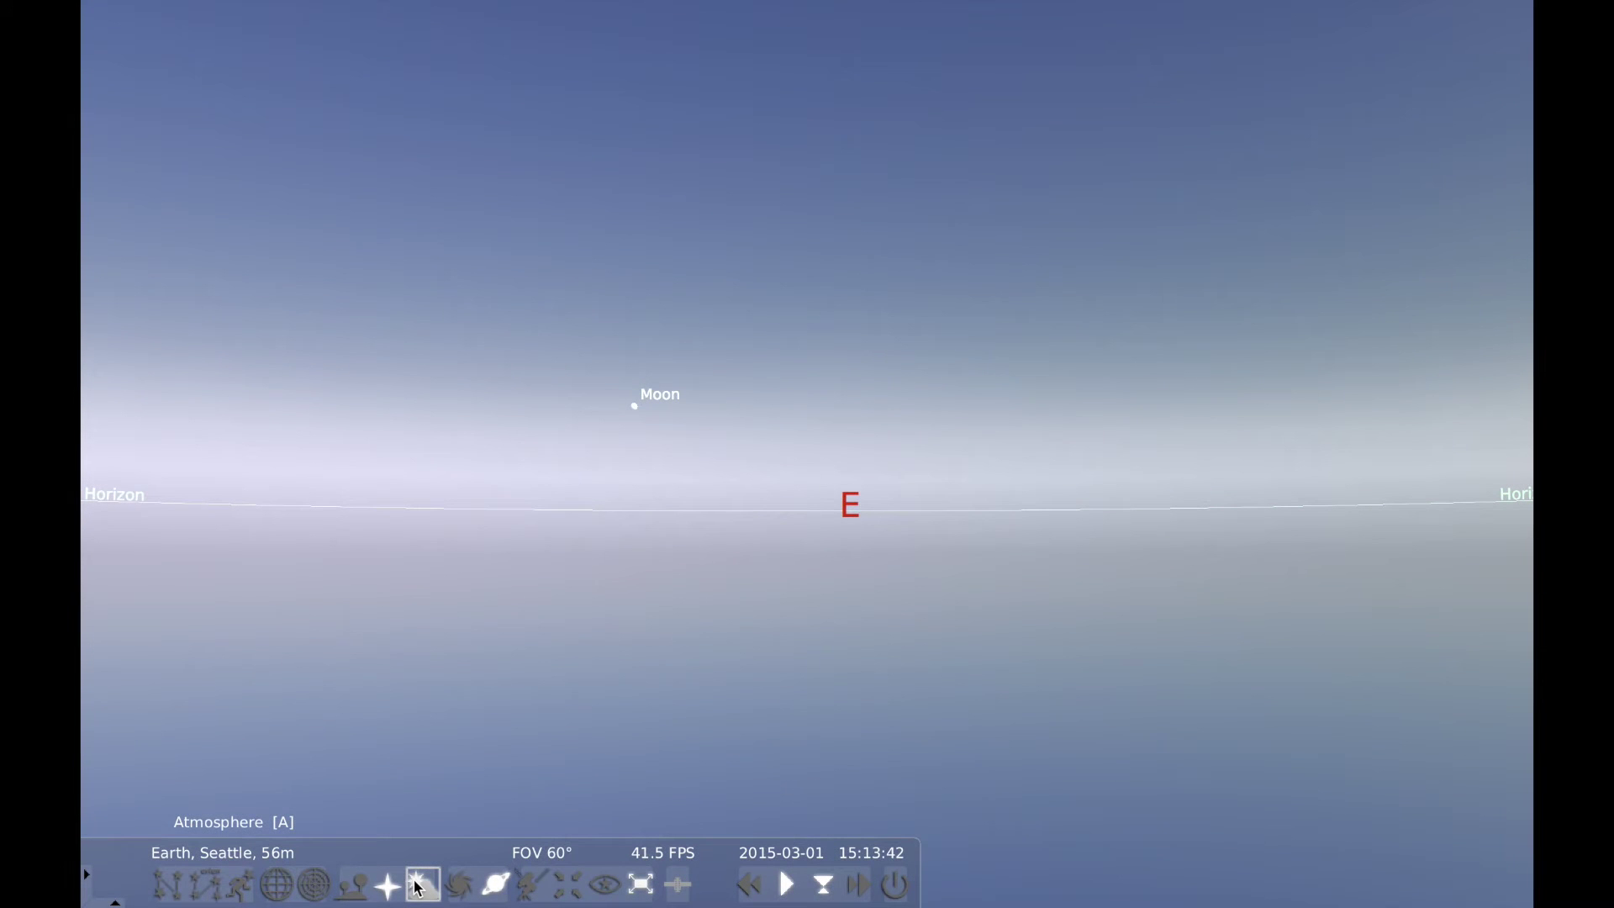
click(351, 884)
Step: Turn off the Horizon line in the celestial sphere markings and close the view settings
drag(984, 453, 664, 652)
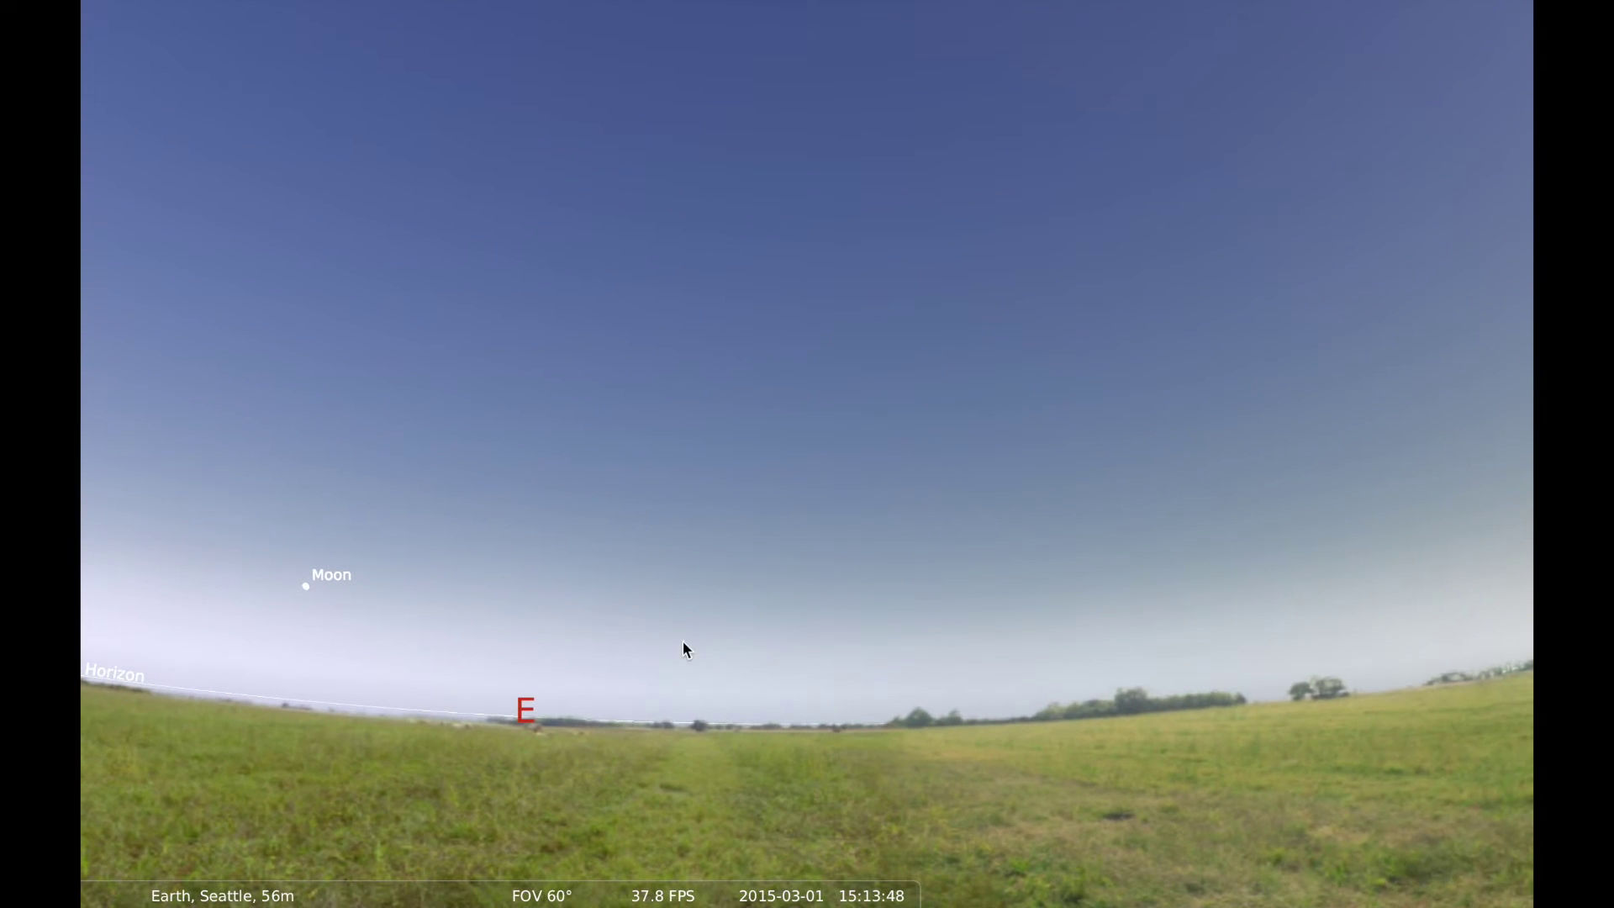
drag(799, 759, 1147, 607)
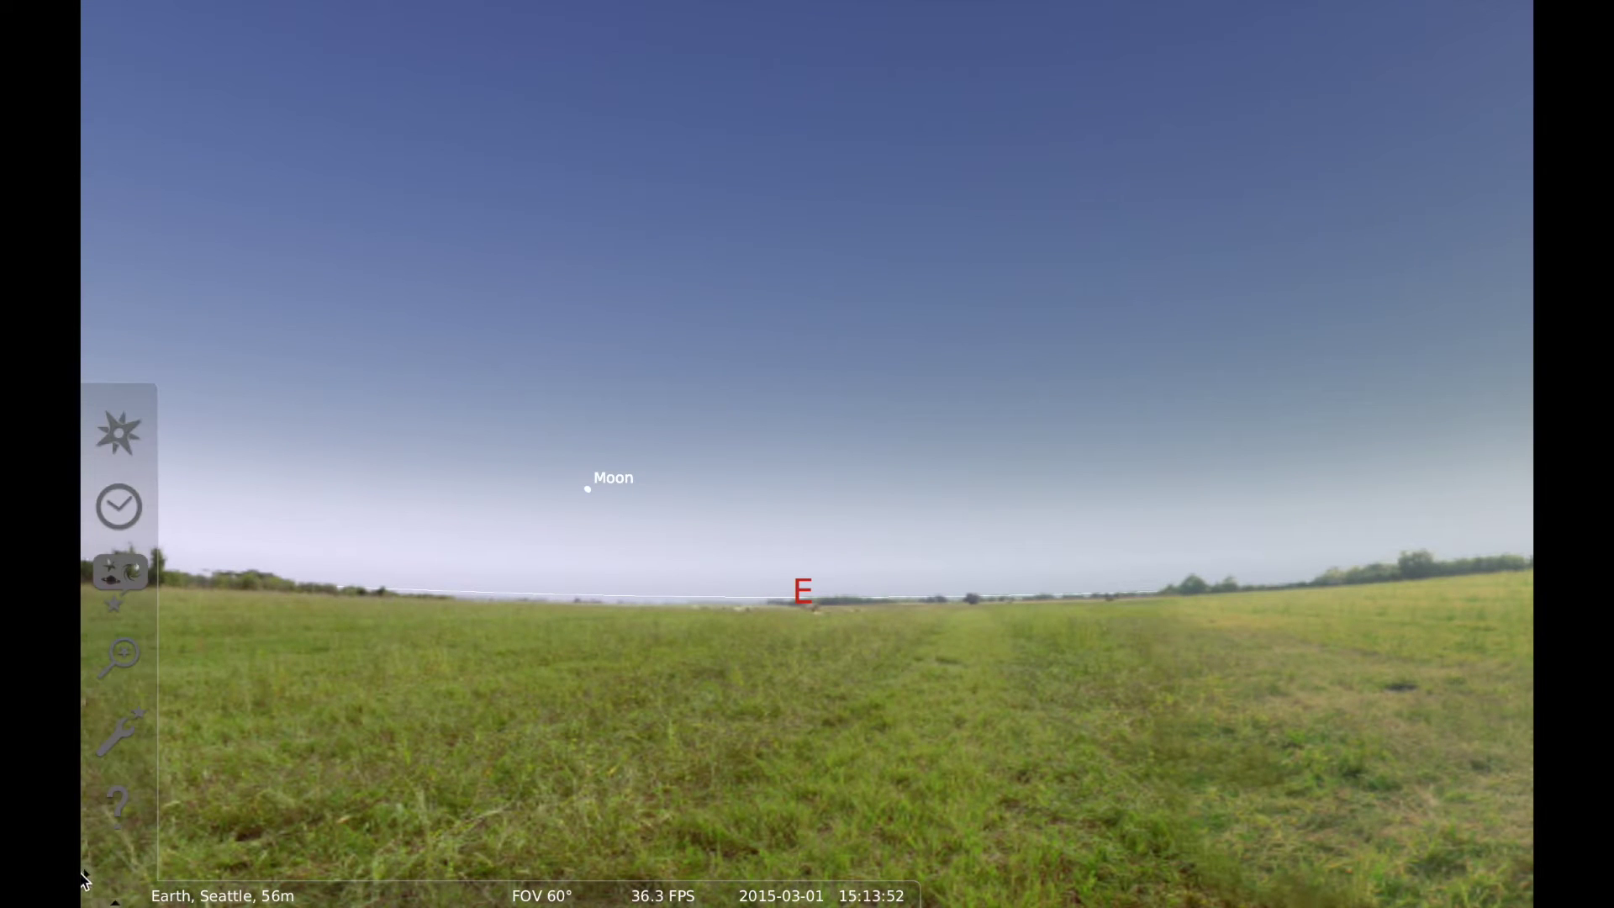
click(118, 580)
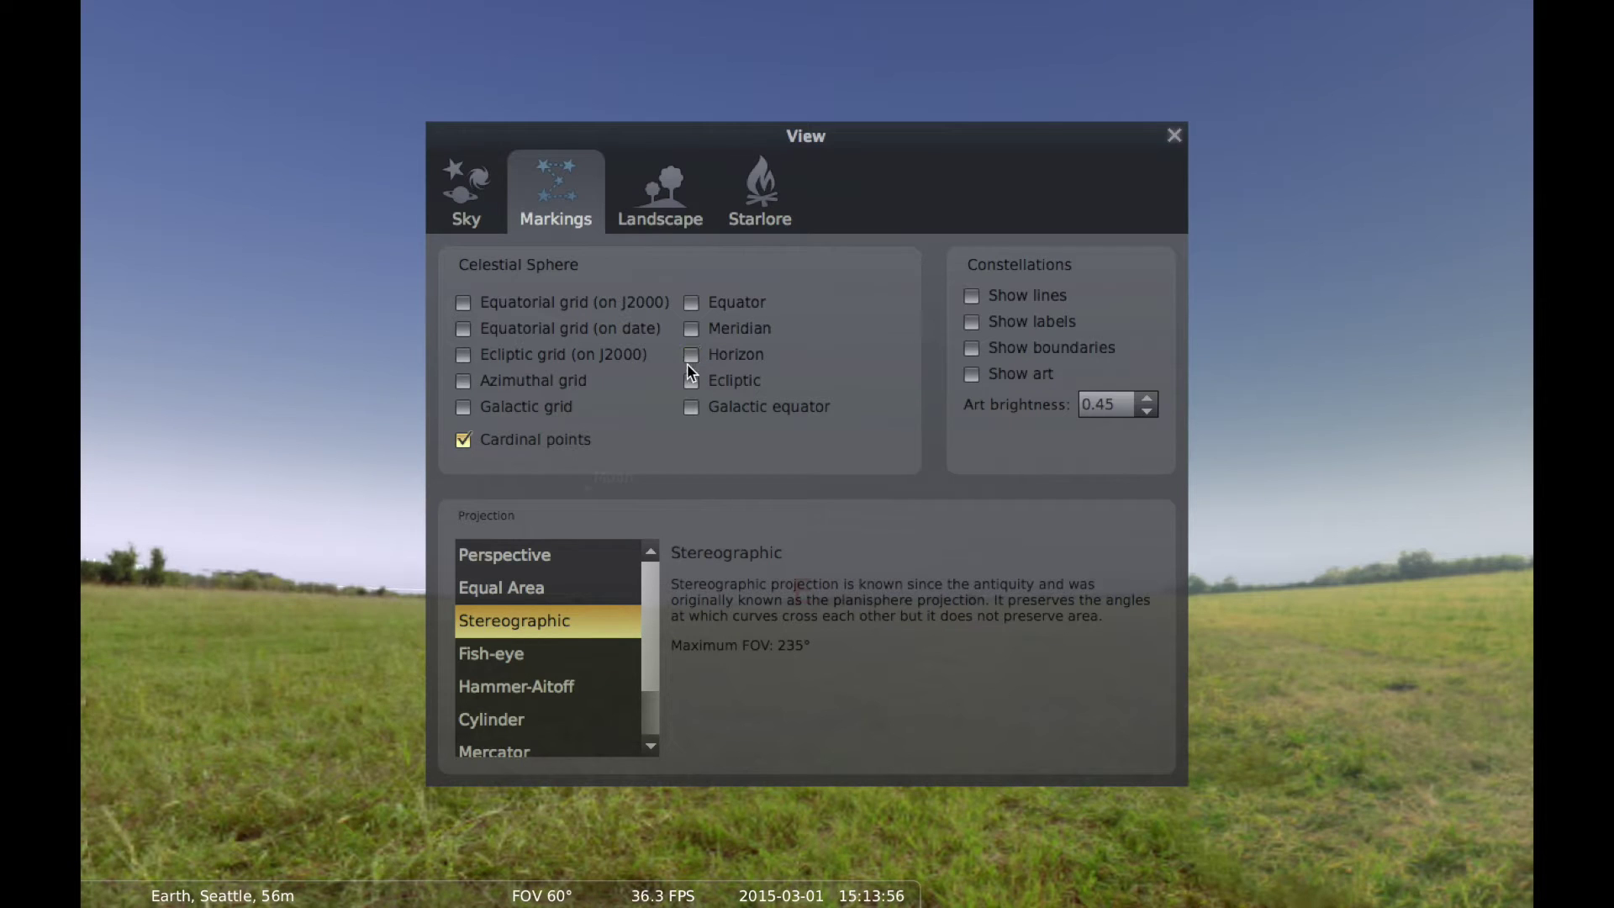
click(1173, 135)
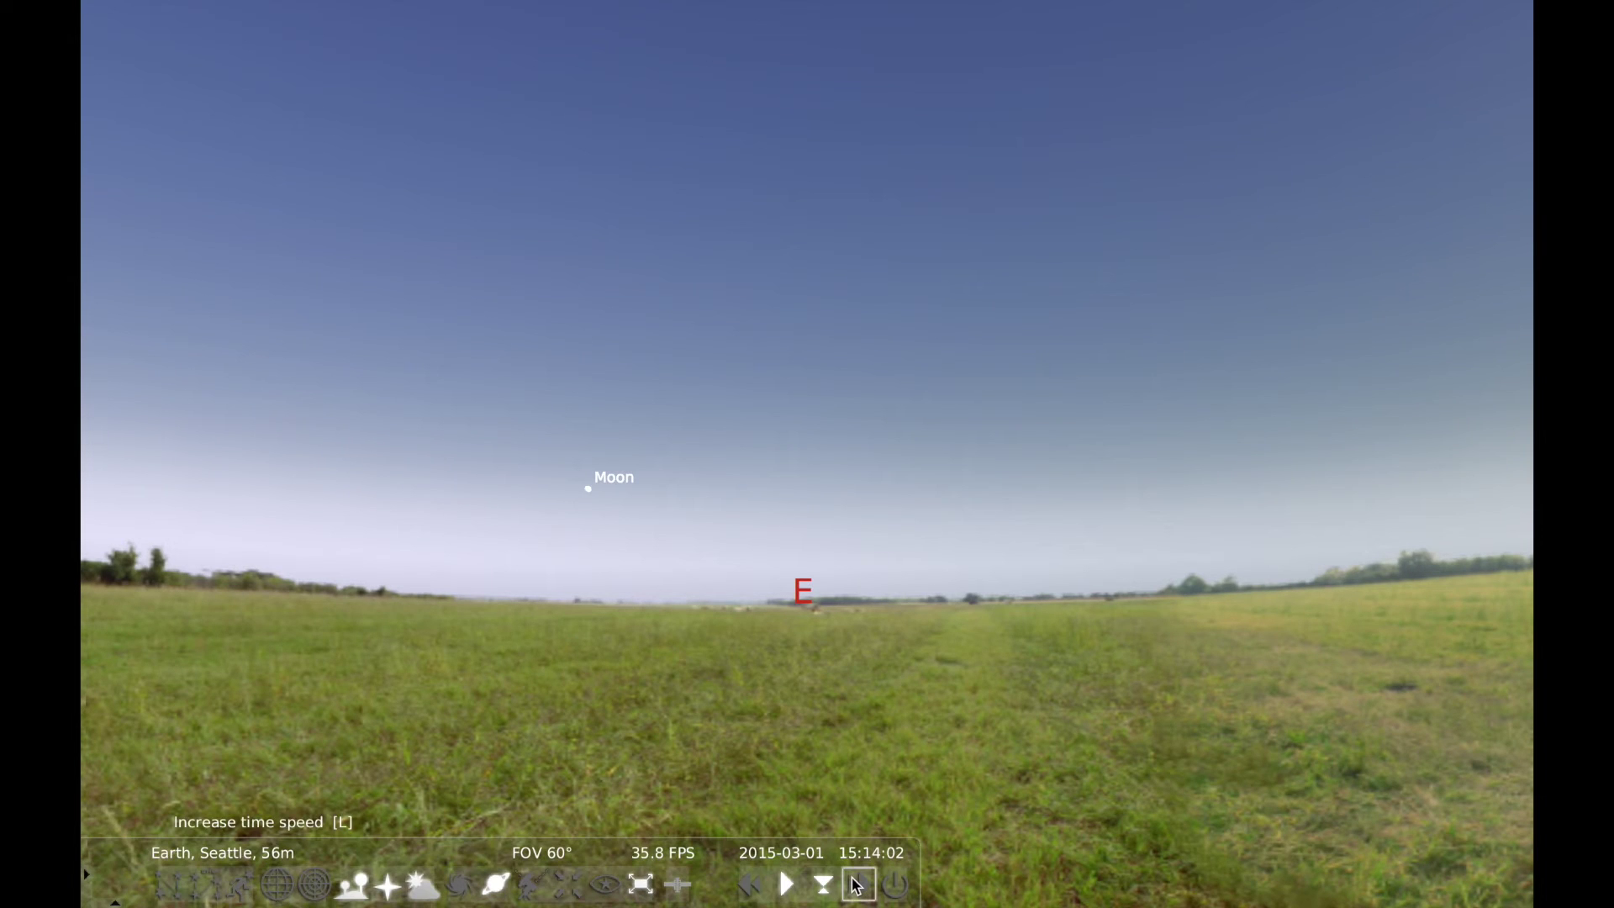
Step: Increase the time speed by two steps and look across the southern sky between the Moon and the Sun
click(856, 886)
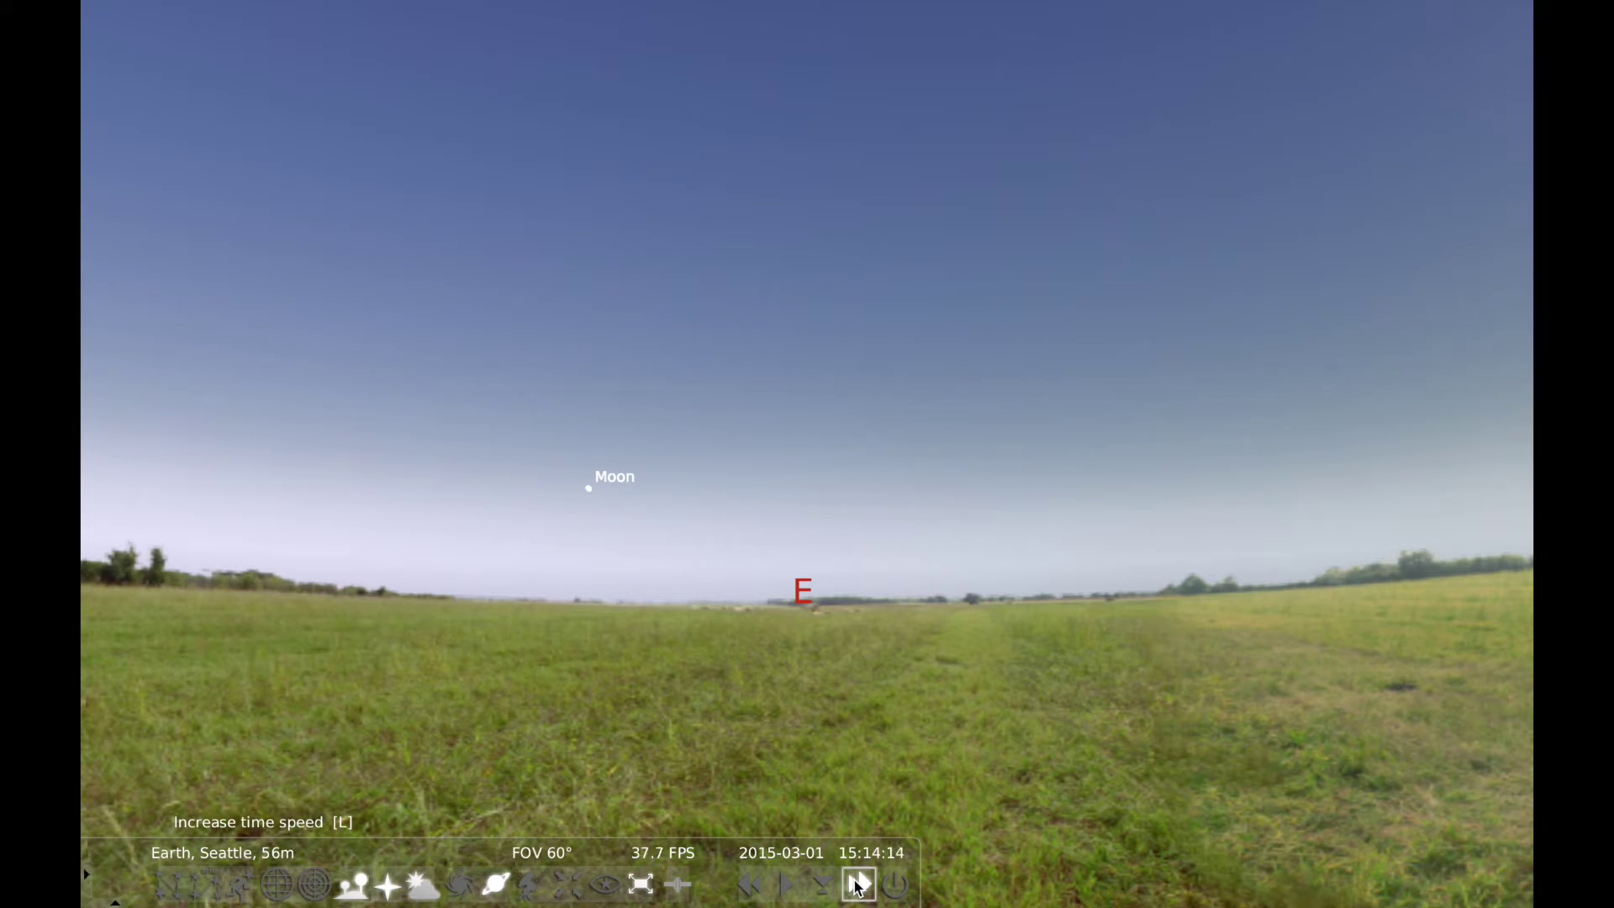
click(859, 884)
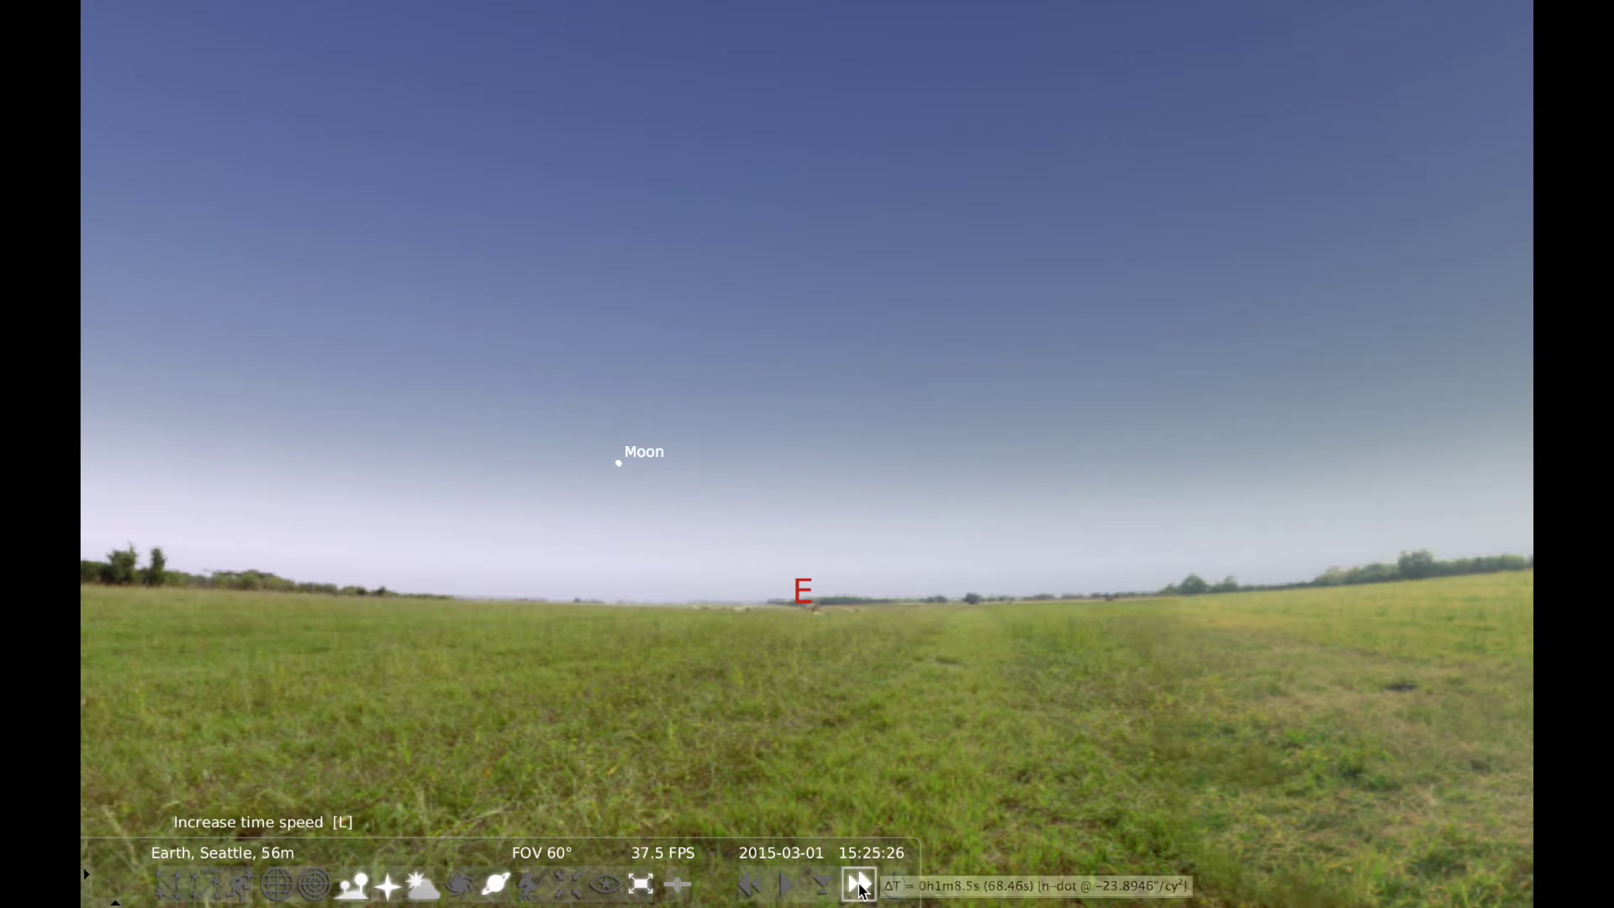
drag(1238, 457, 900, 496)
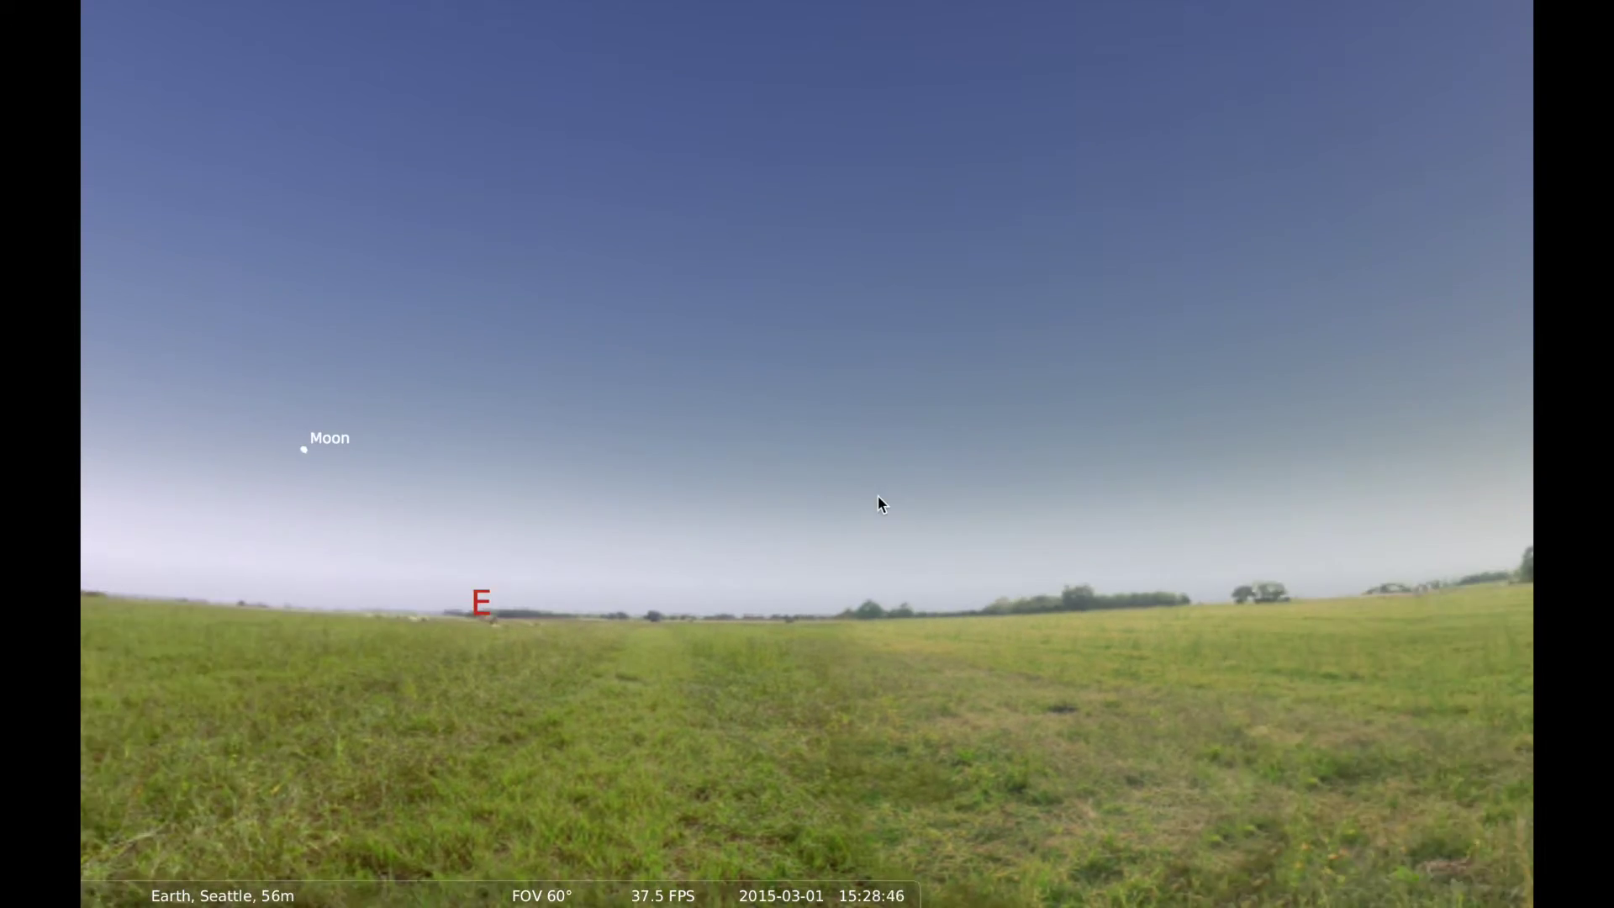
drag(1332, 399, 846, 446)
drag(1286, 393, 975, 427)
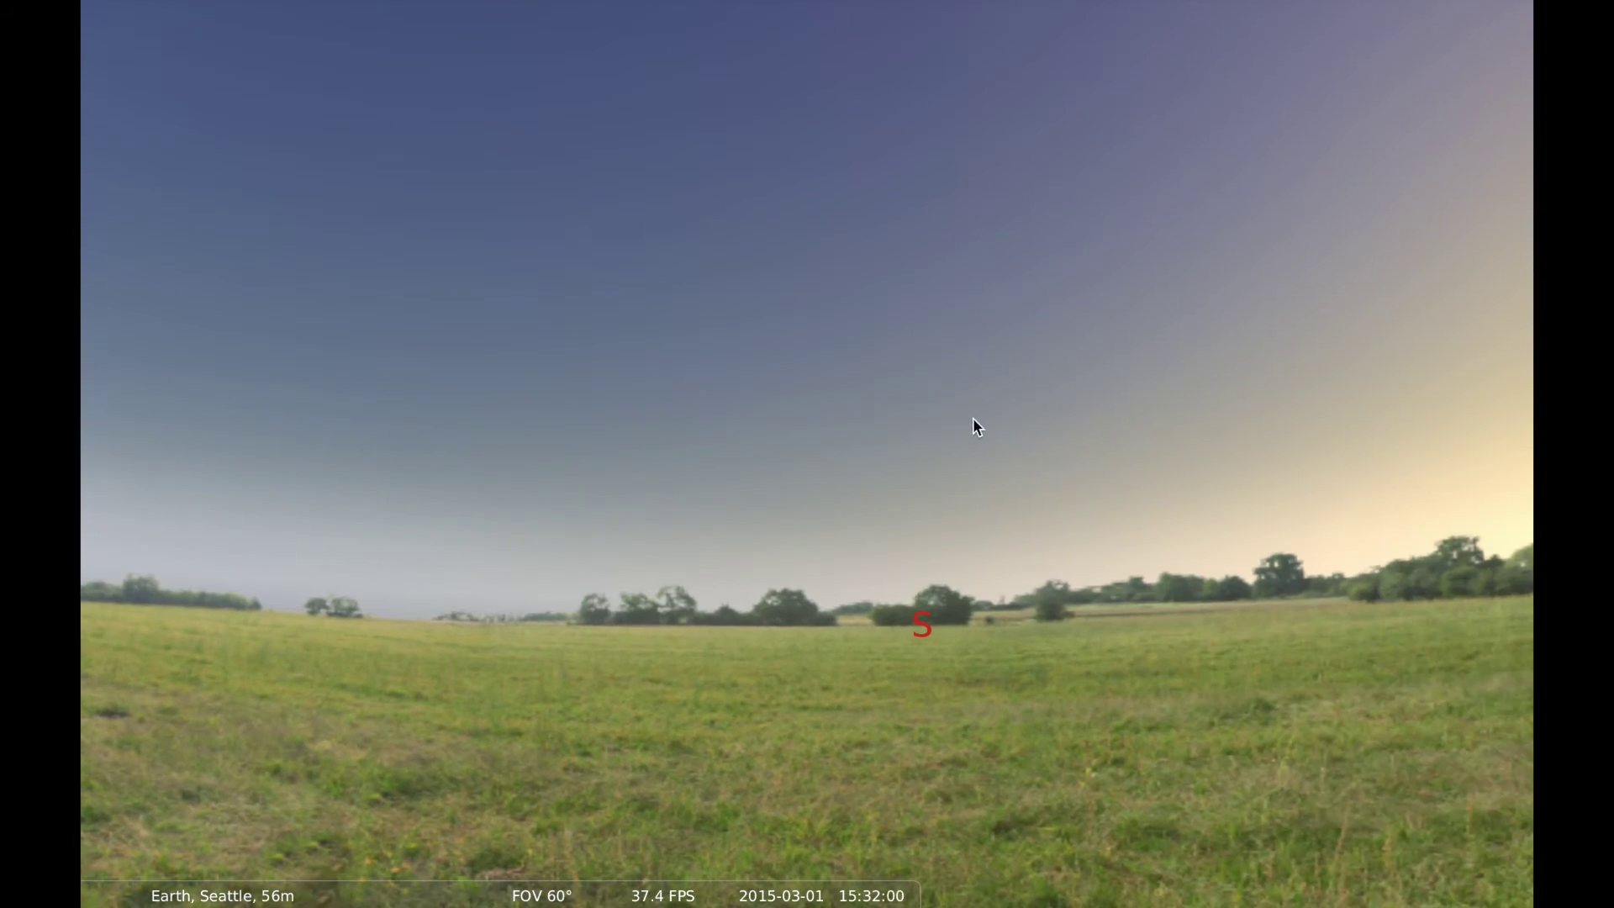
drag(1273, 394, 933, 421)
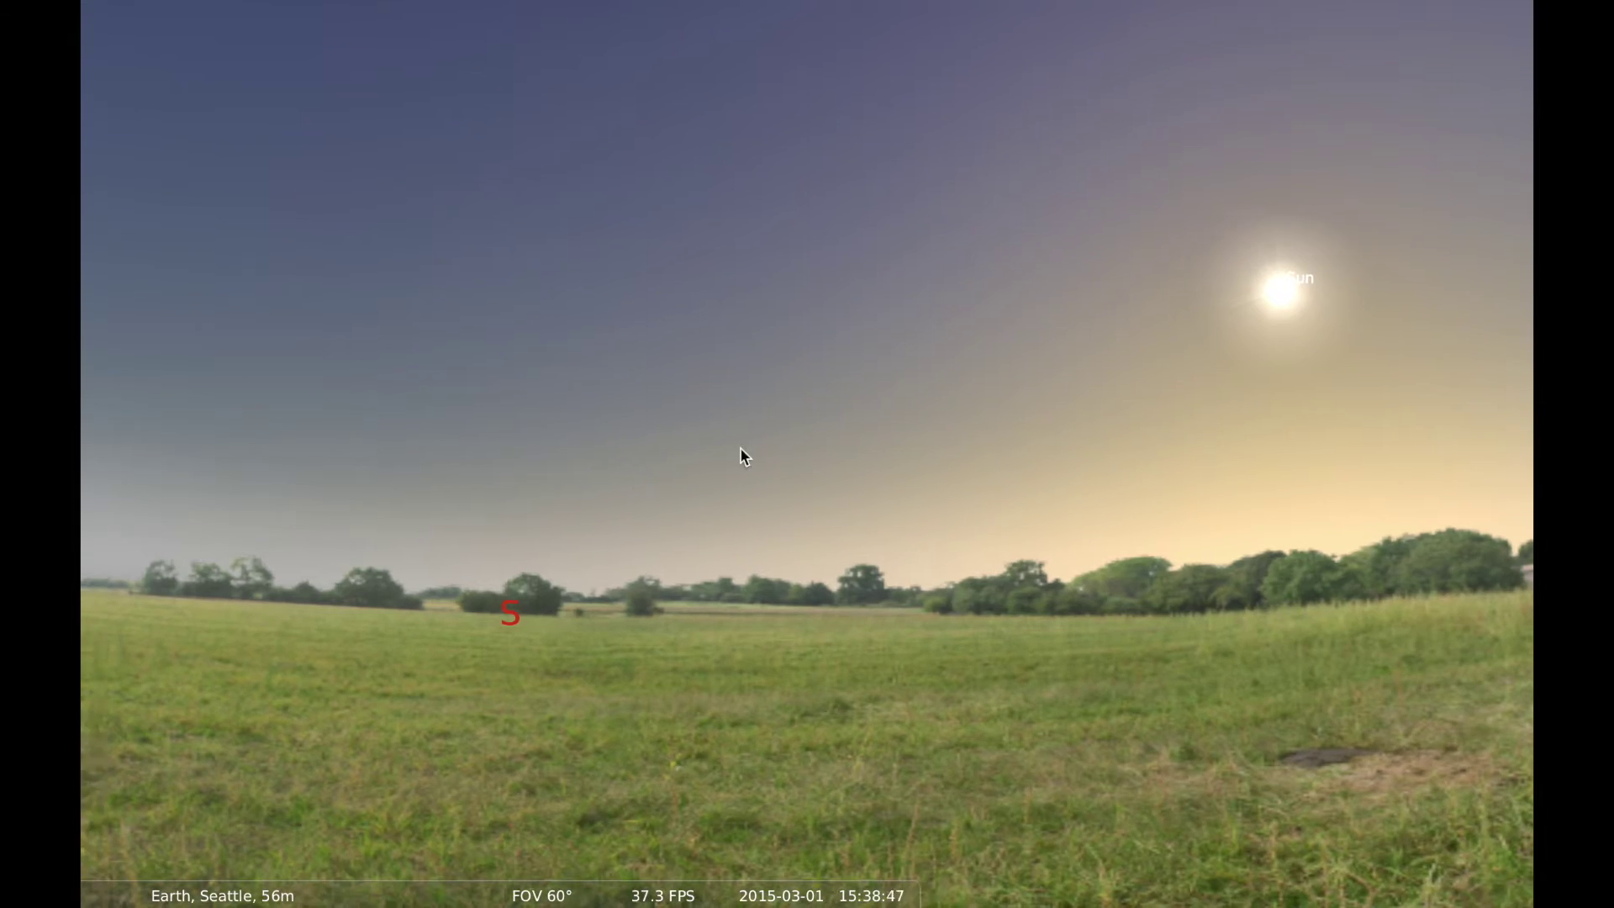
drag(479, 453, 808, 454)
drag(663, 468, 860, 454)
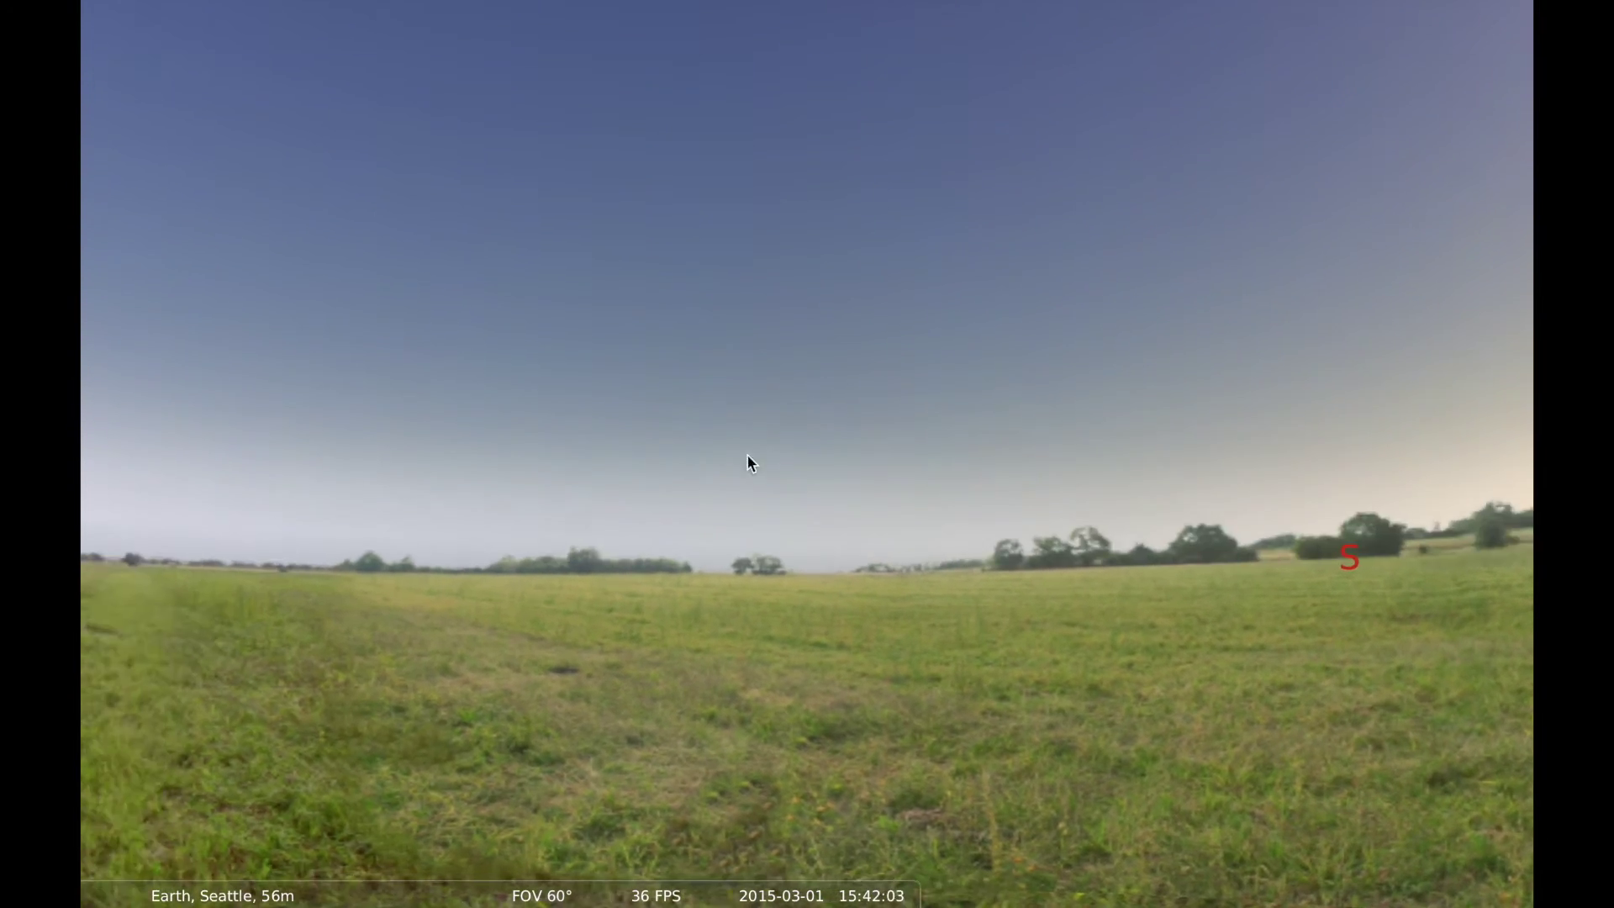
Step: Face east toward the Moon, speed time up further until the evening stars appear, and restore the normal time rate
drag(695, 461, 836, 455)
mouse_move(440, 472)
mouse_down()
mouse_move(840, 469)
mouse_move(885, 507)
mouse_up()
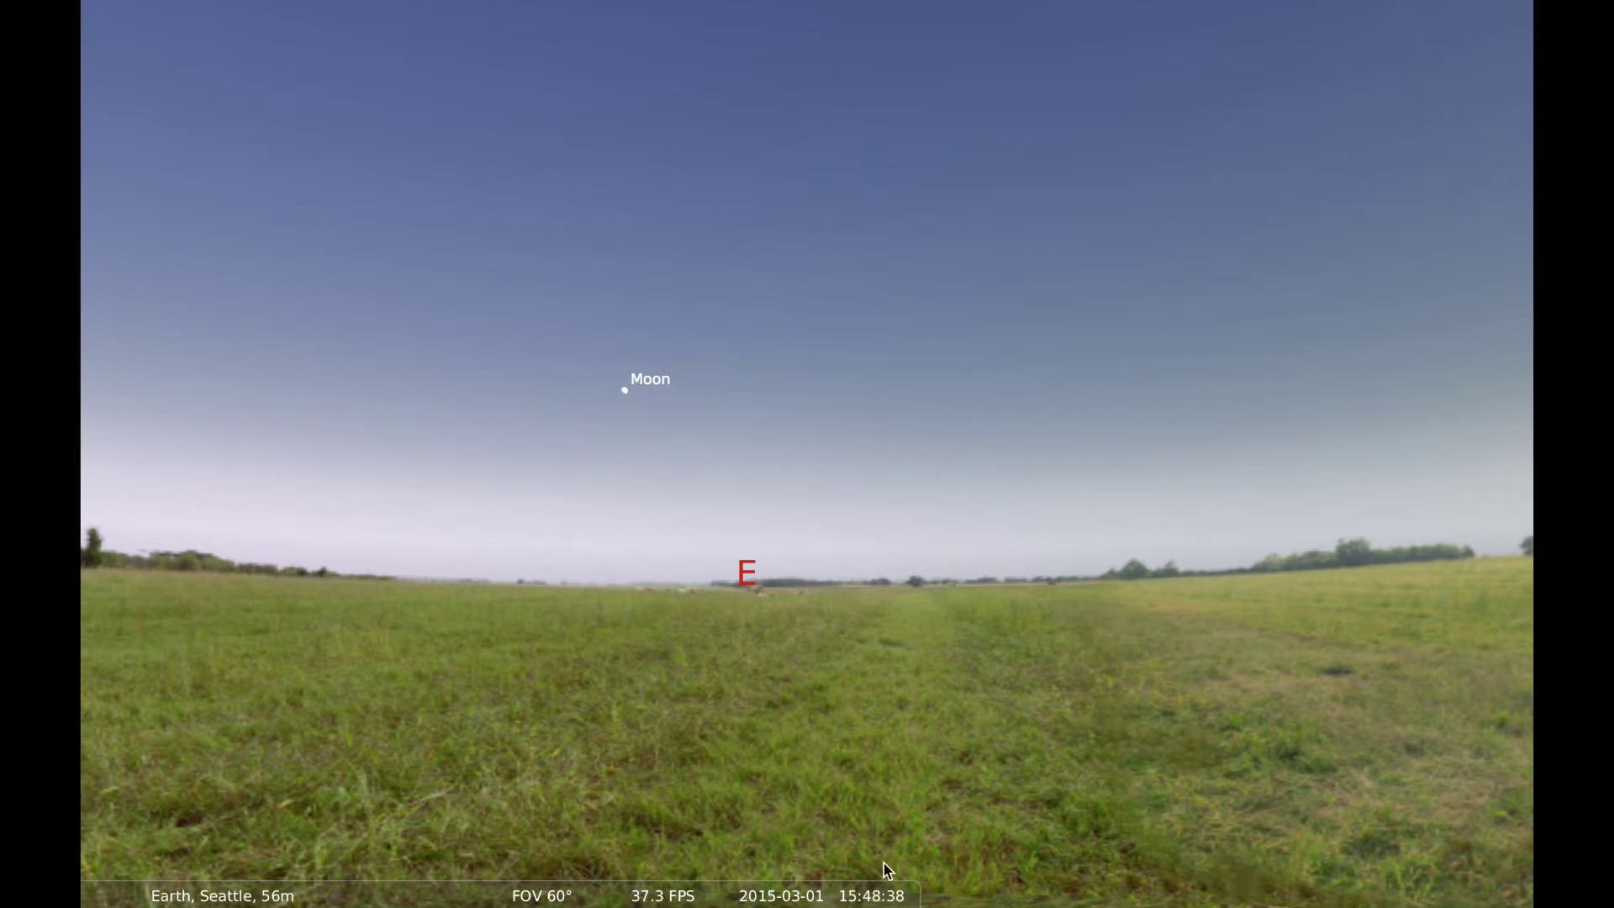
mouse_move(886, 884)
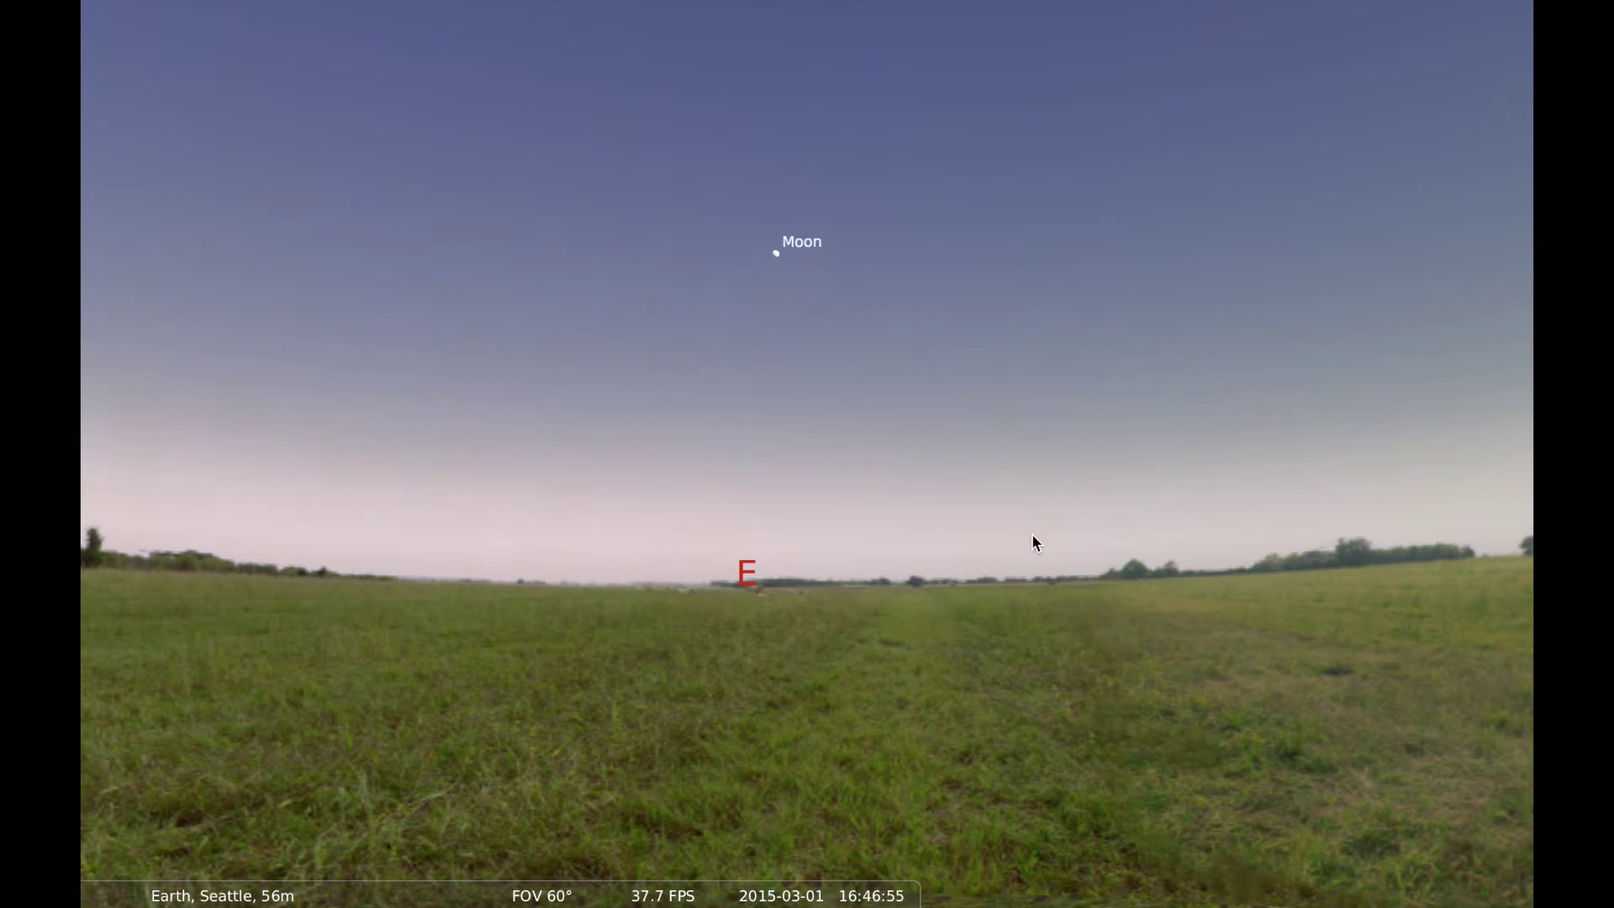
drag(1058, 489, 1044, 593)
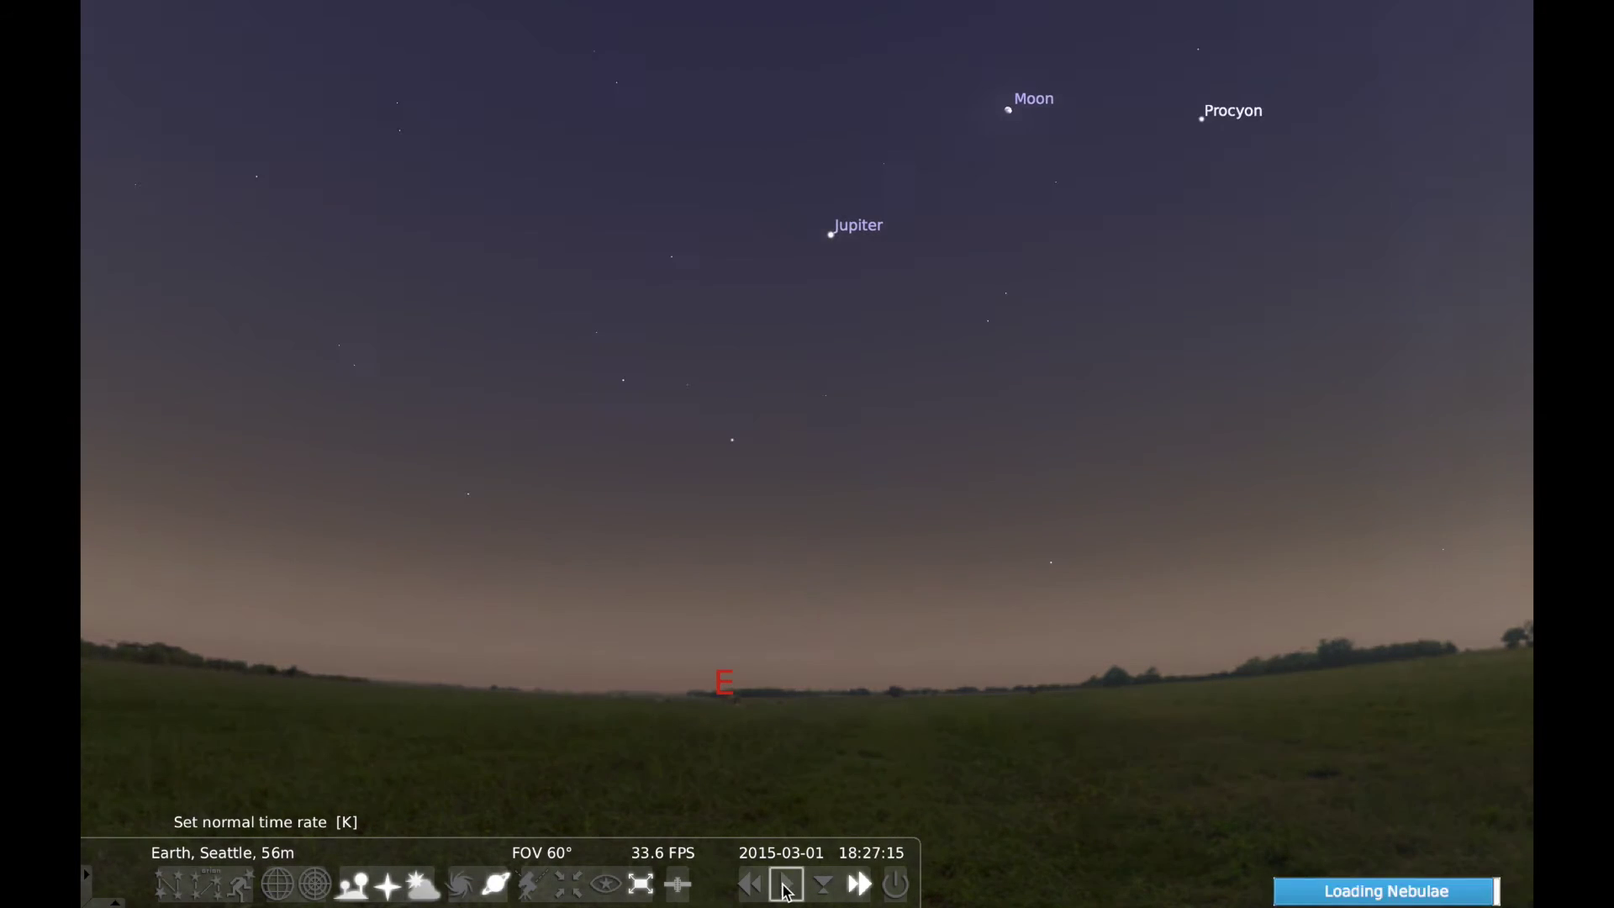
click(786, 885)
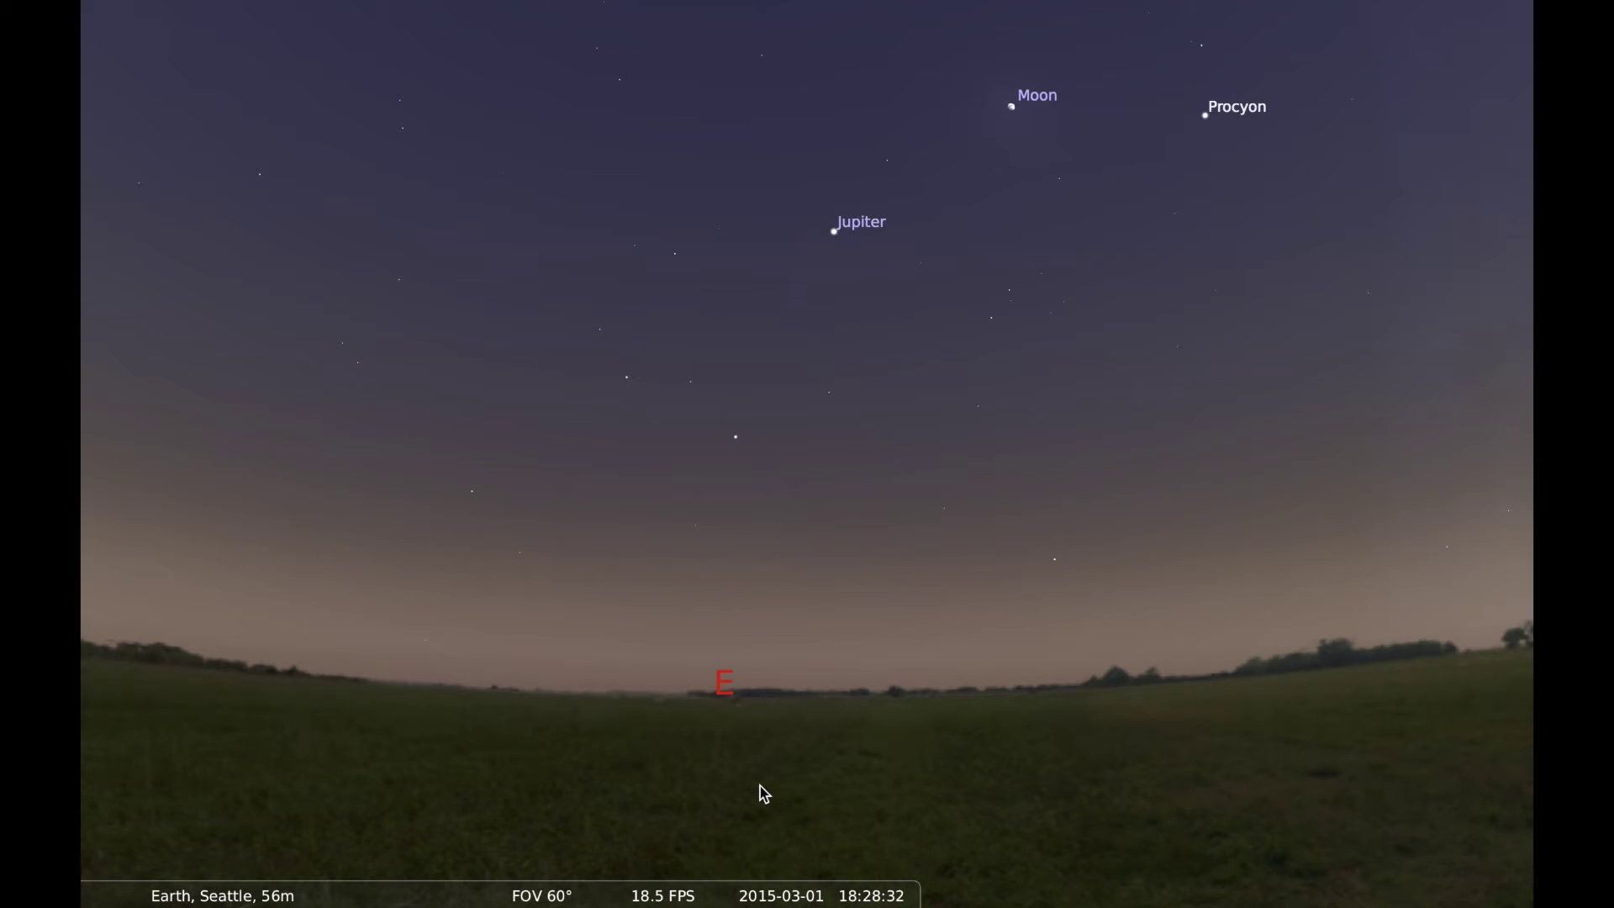
Step: Look across the dusk sky from Jupiter and the Moon past Procyon to Betelgeuse, Rigel and Aldebaran, and back
mouse_move(843, 876)
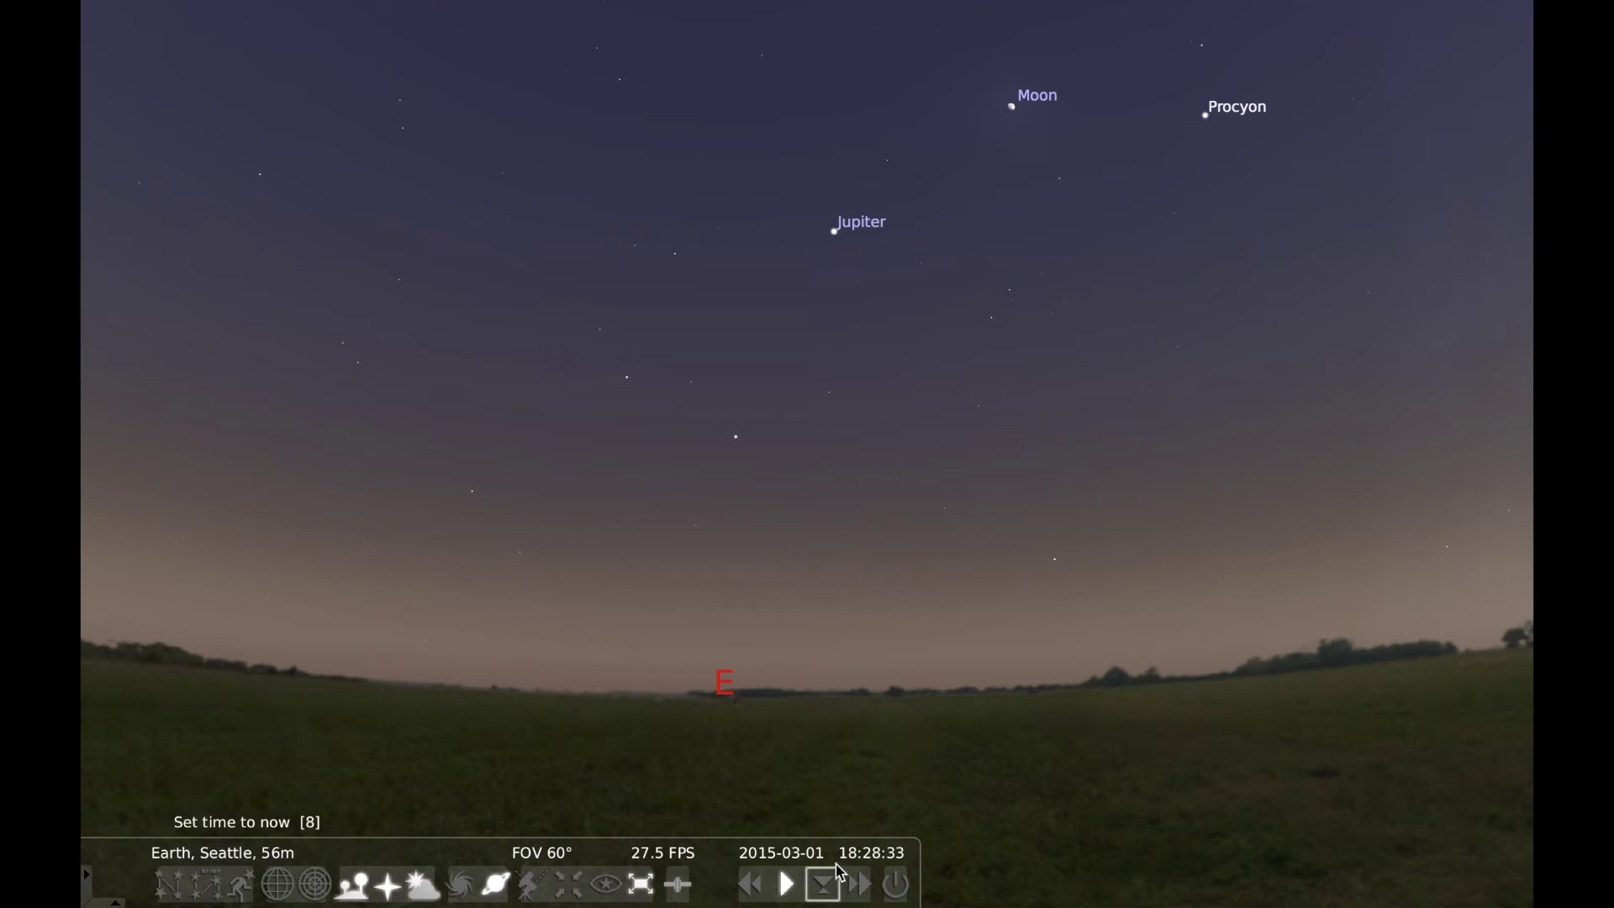
drag(1209, 321, 988, 534)
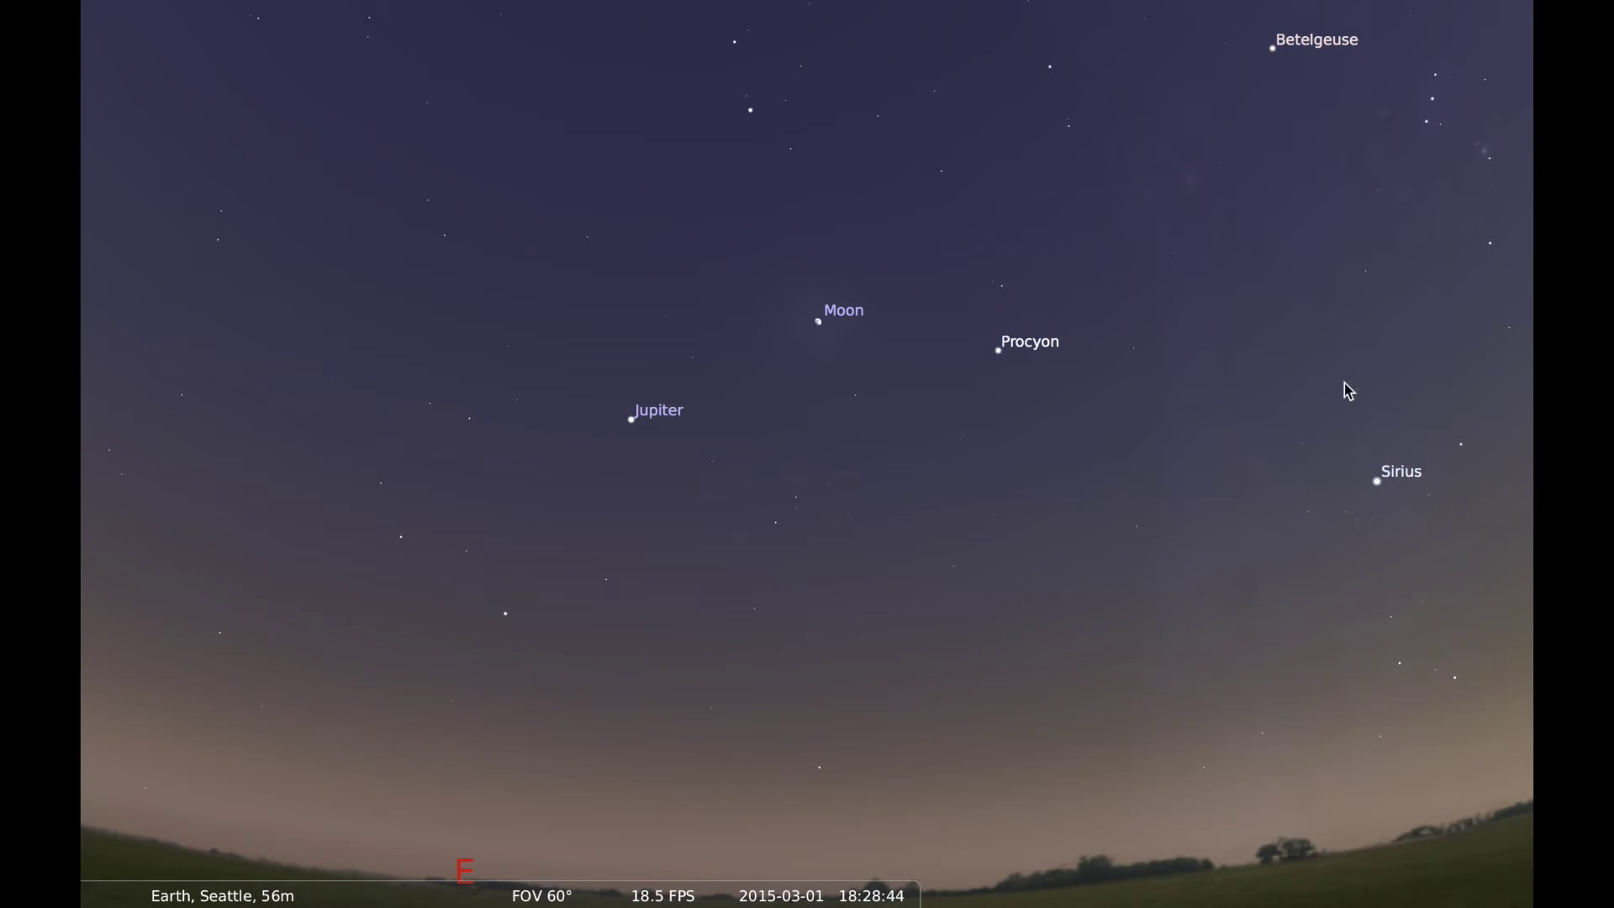
drag(1224, 215, 1099, 367)
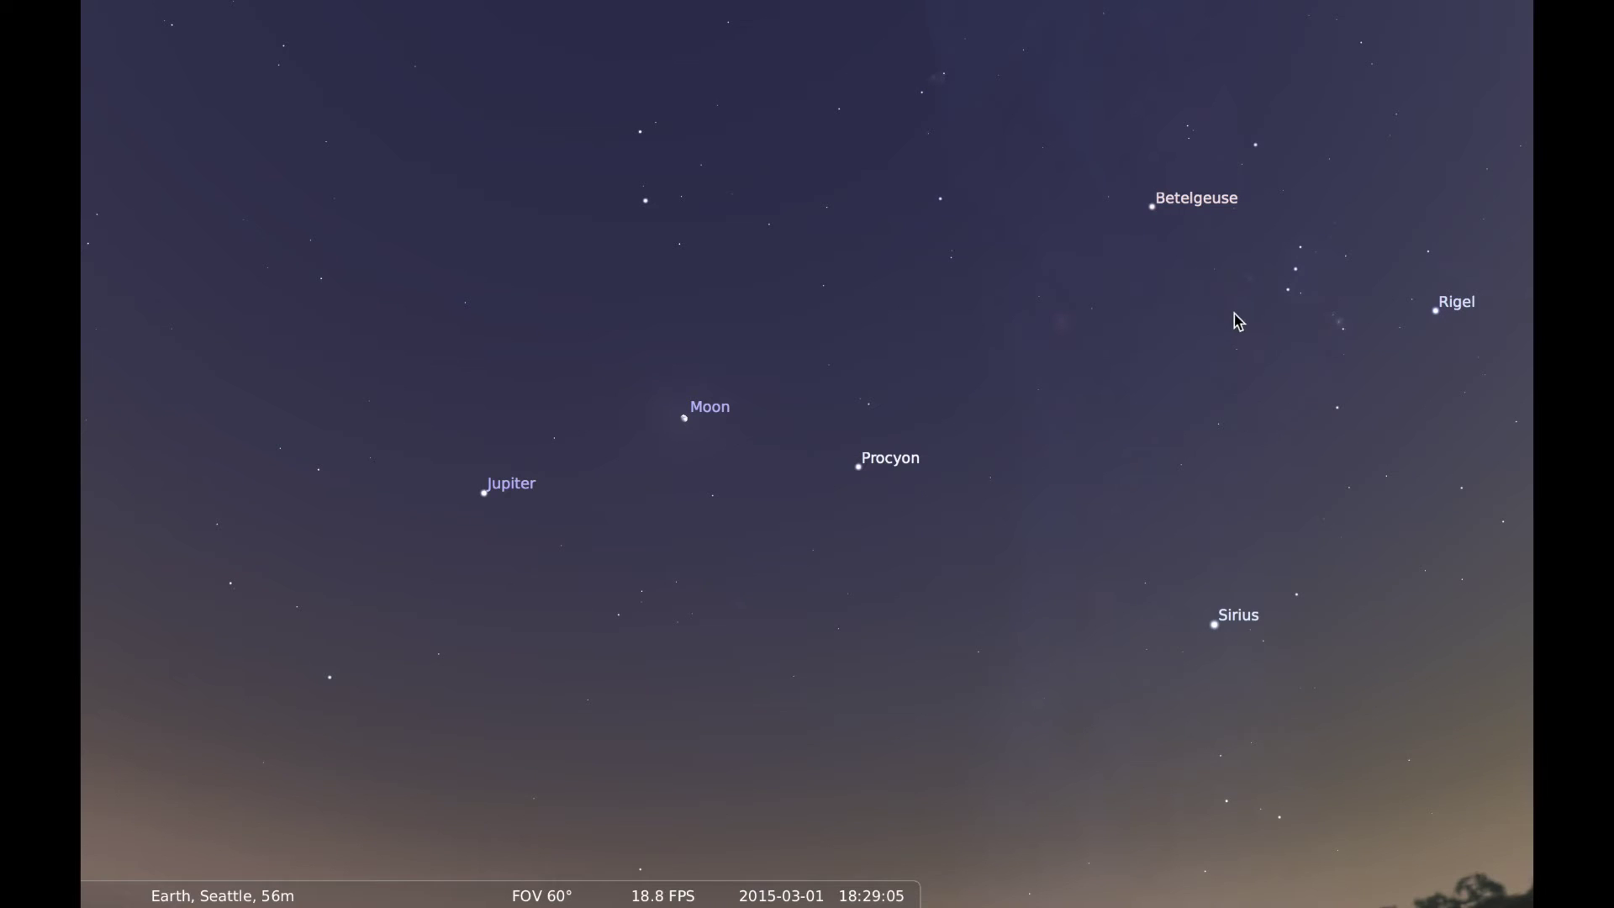
drag(1423, 199, 1174, 359)
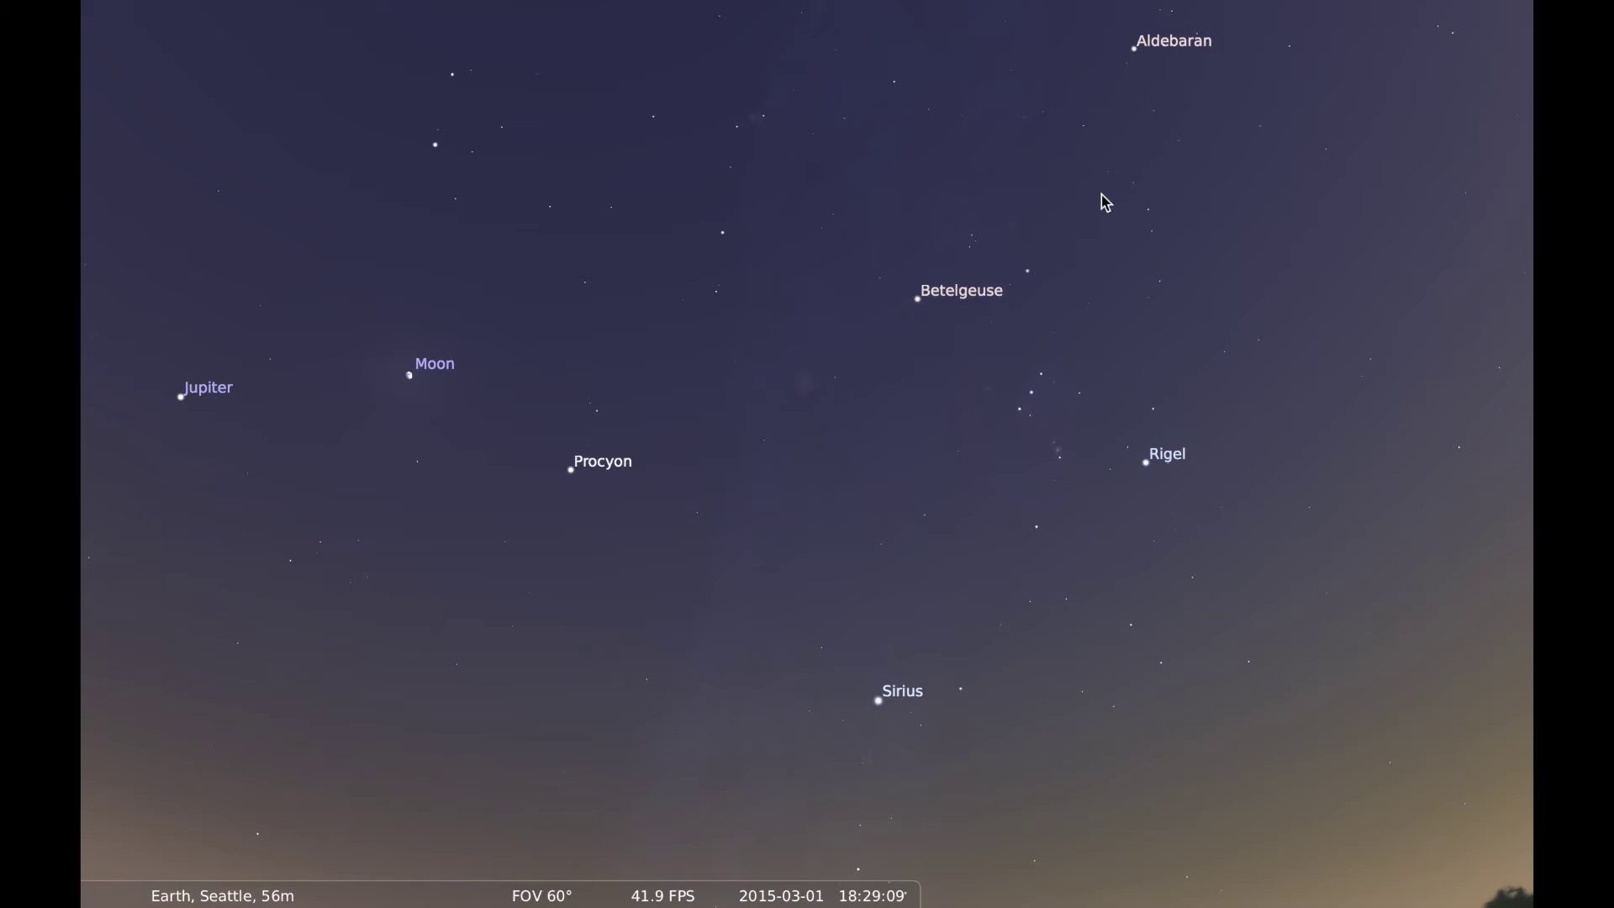
drag(905, 239, 1191, 95)
drag(1086, 320, 1088, 245)
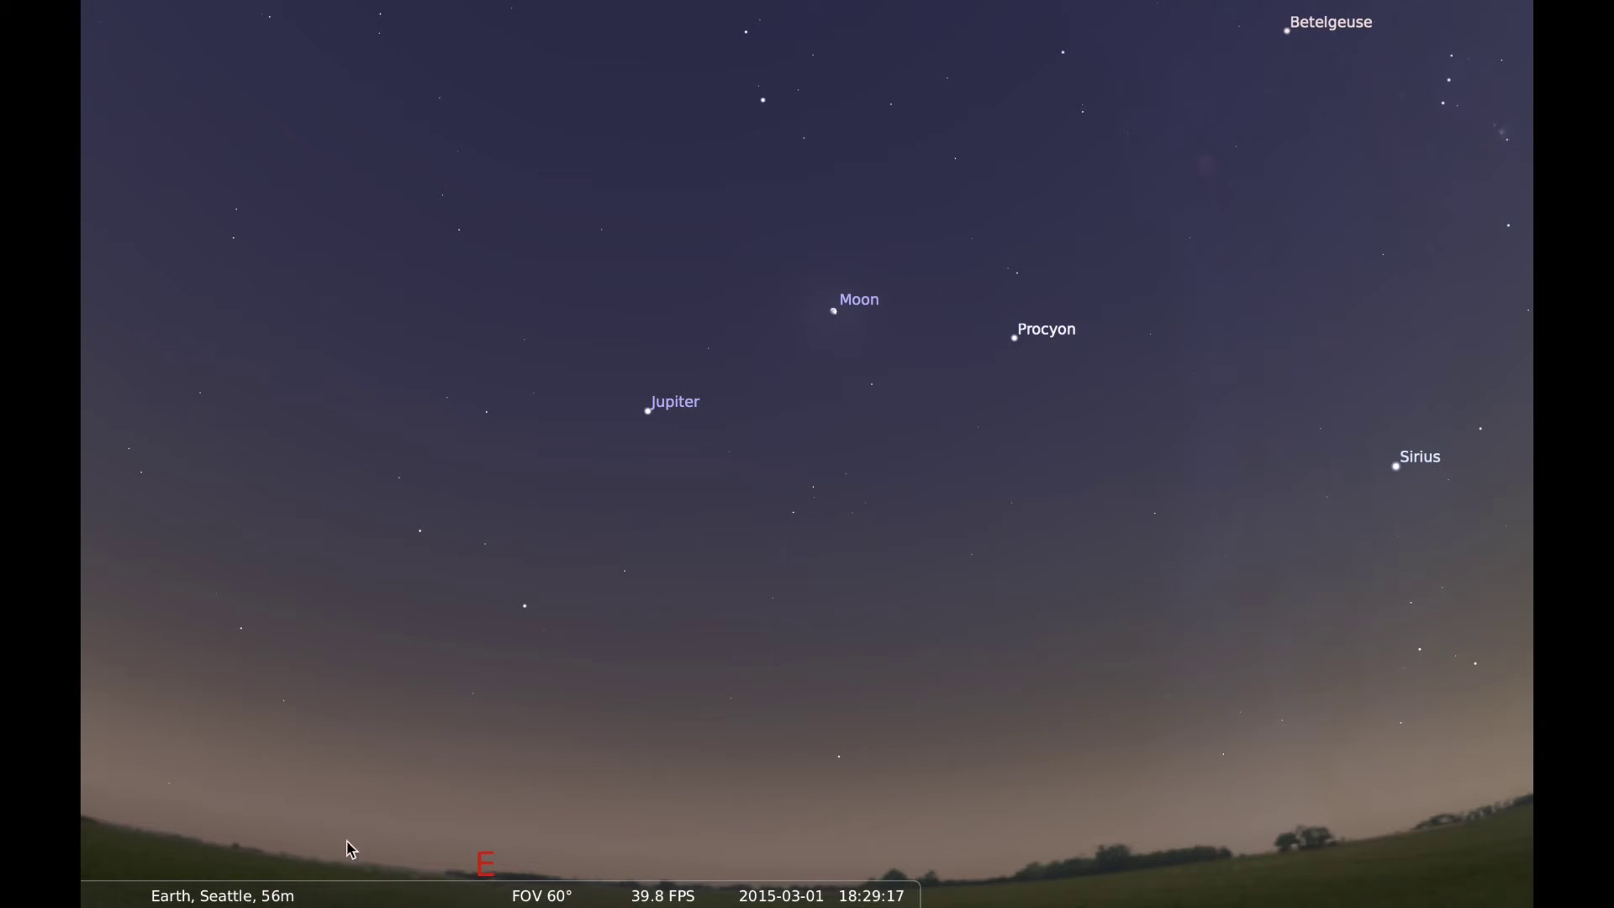
Step: Turn on the constellation labels and examine the sky from Cancer and Gemini to Orion, Taurus and Auriga
mouse_move(340, 876)
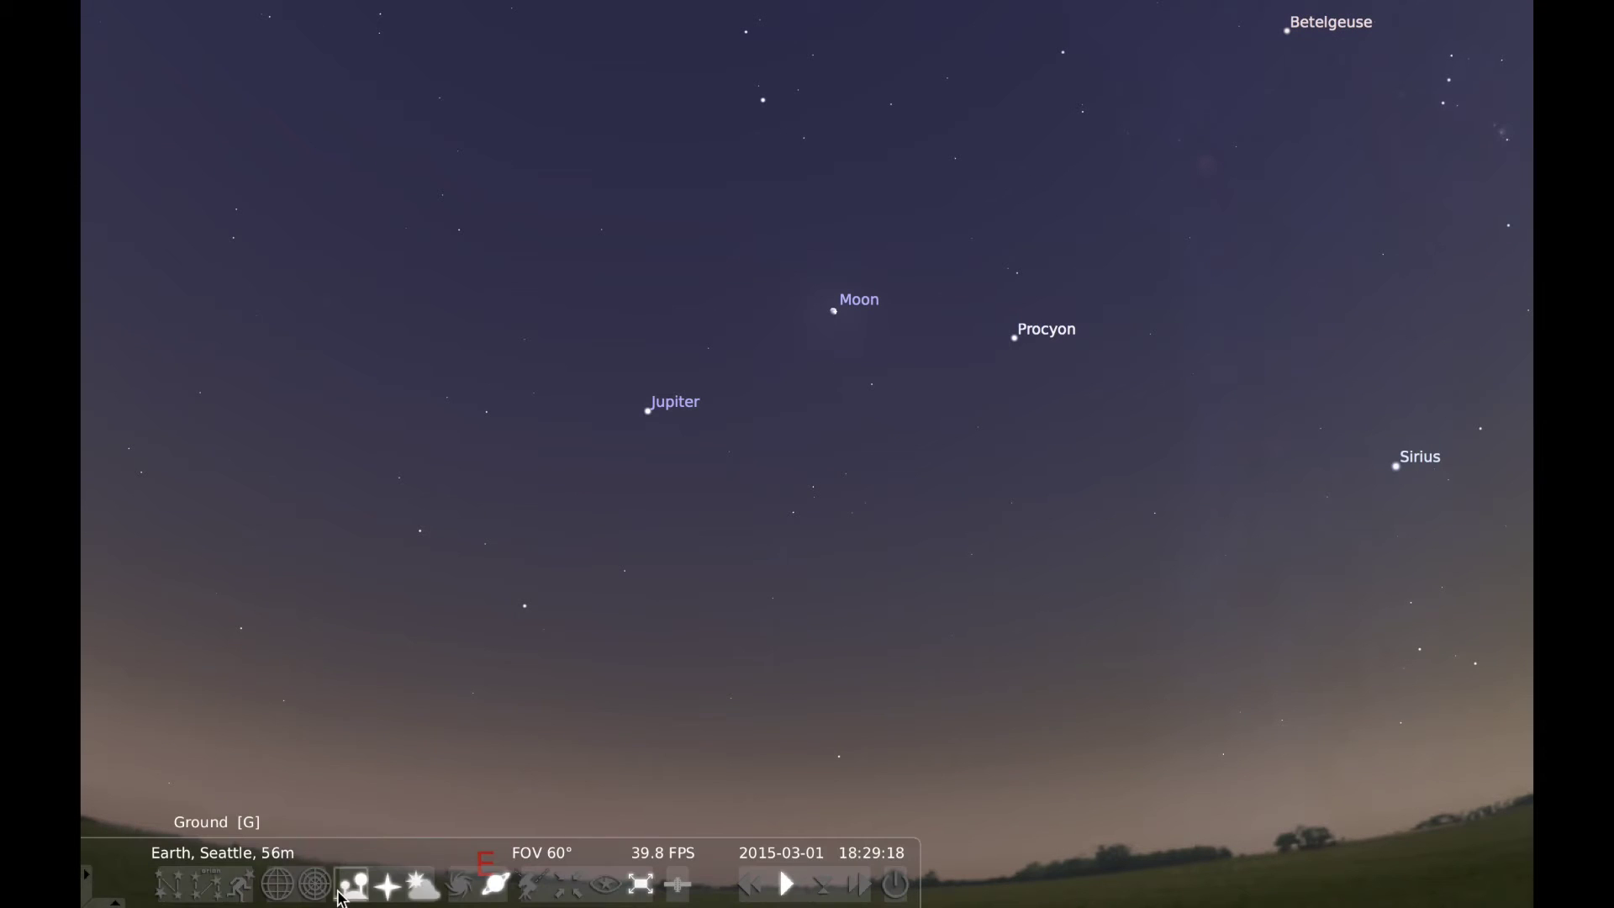
click(210, 891)
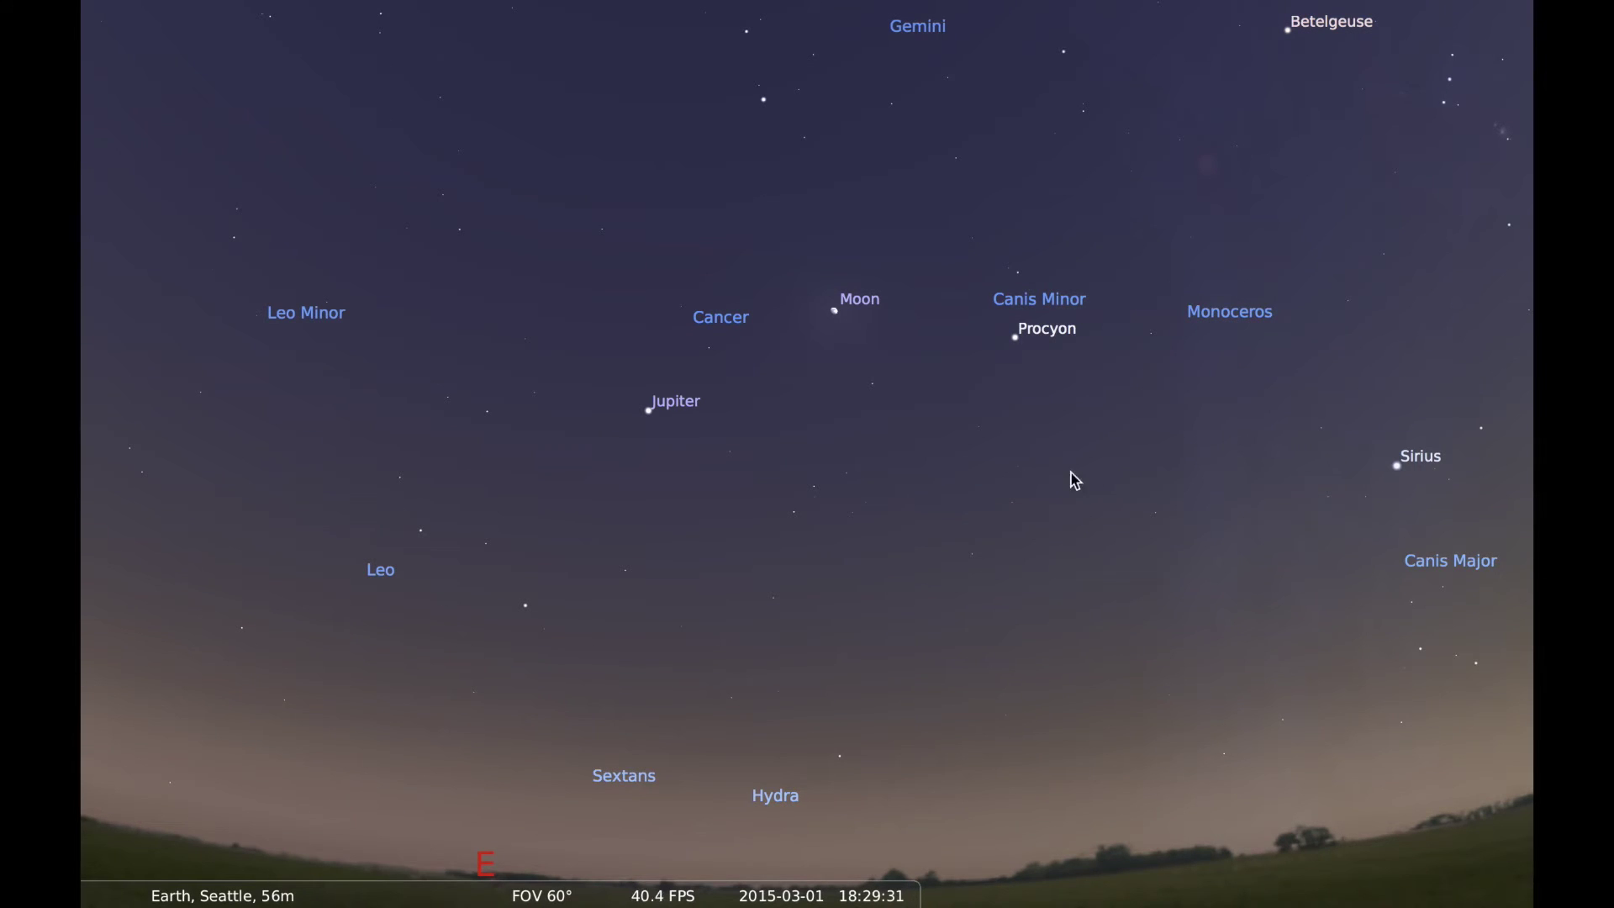
drag(1106, 346, 940, 516)
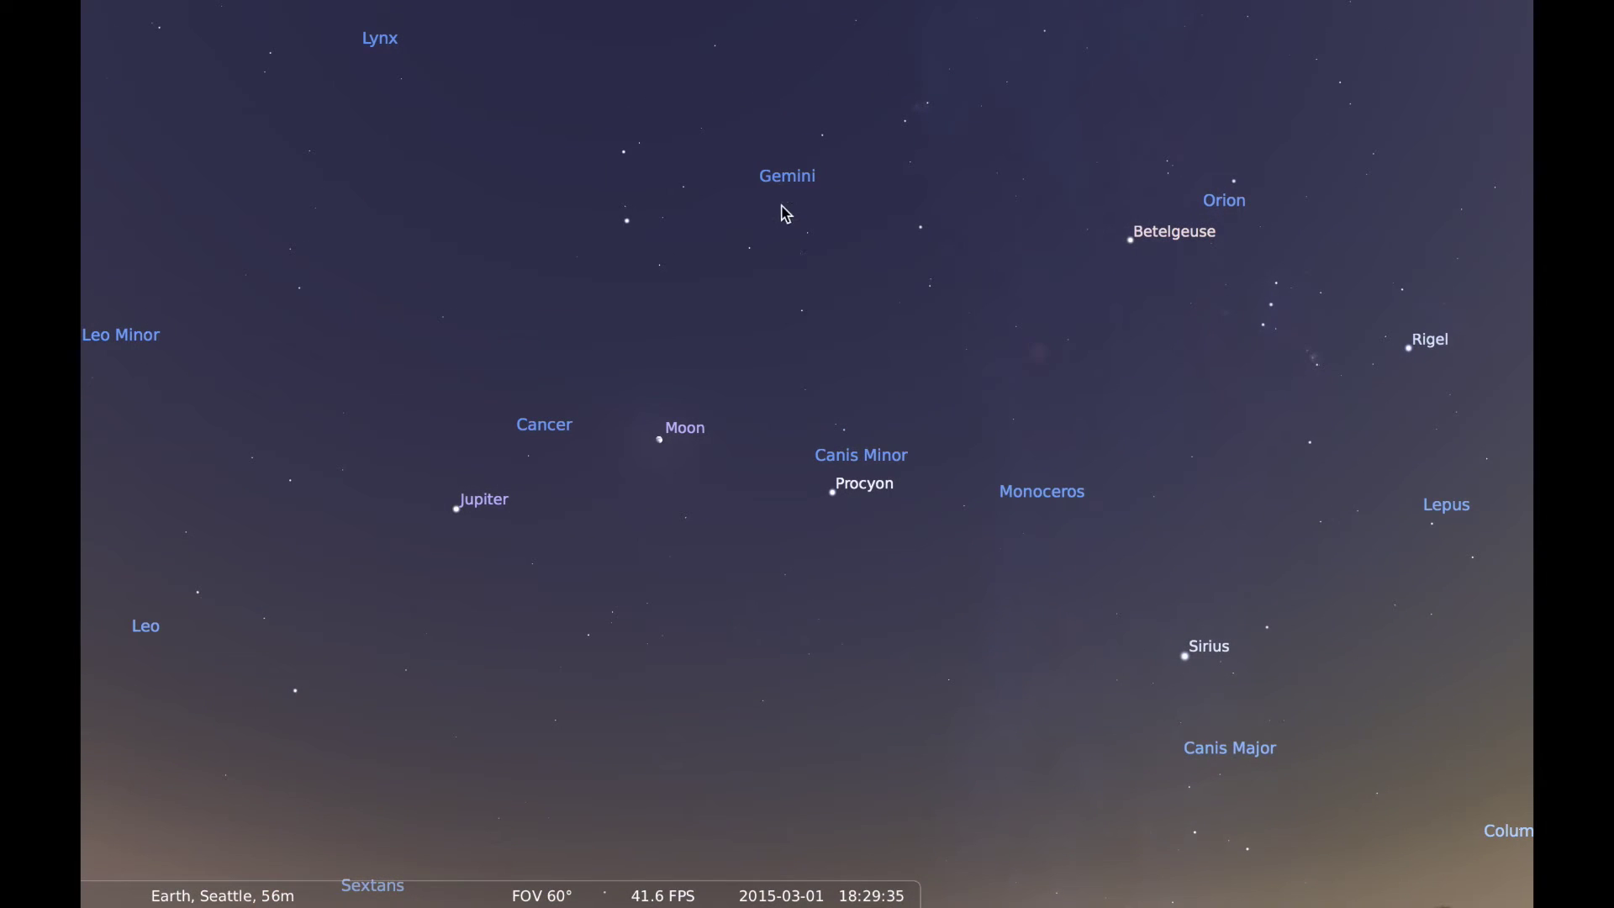
drag(1074, 185, 1000, 229)
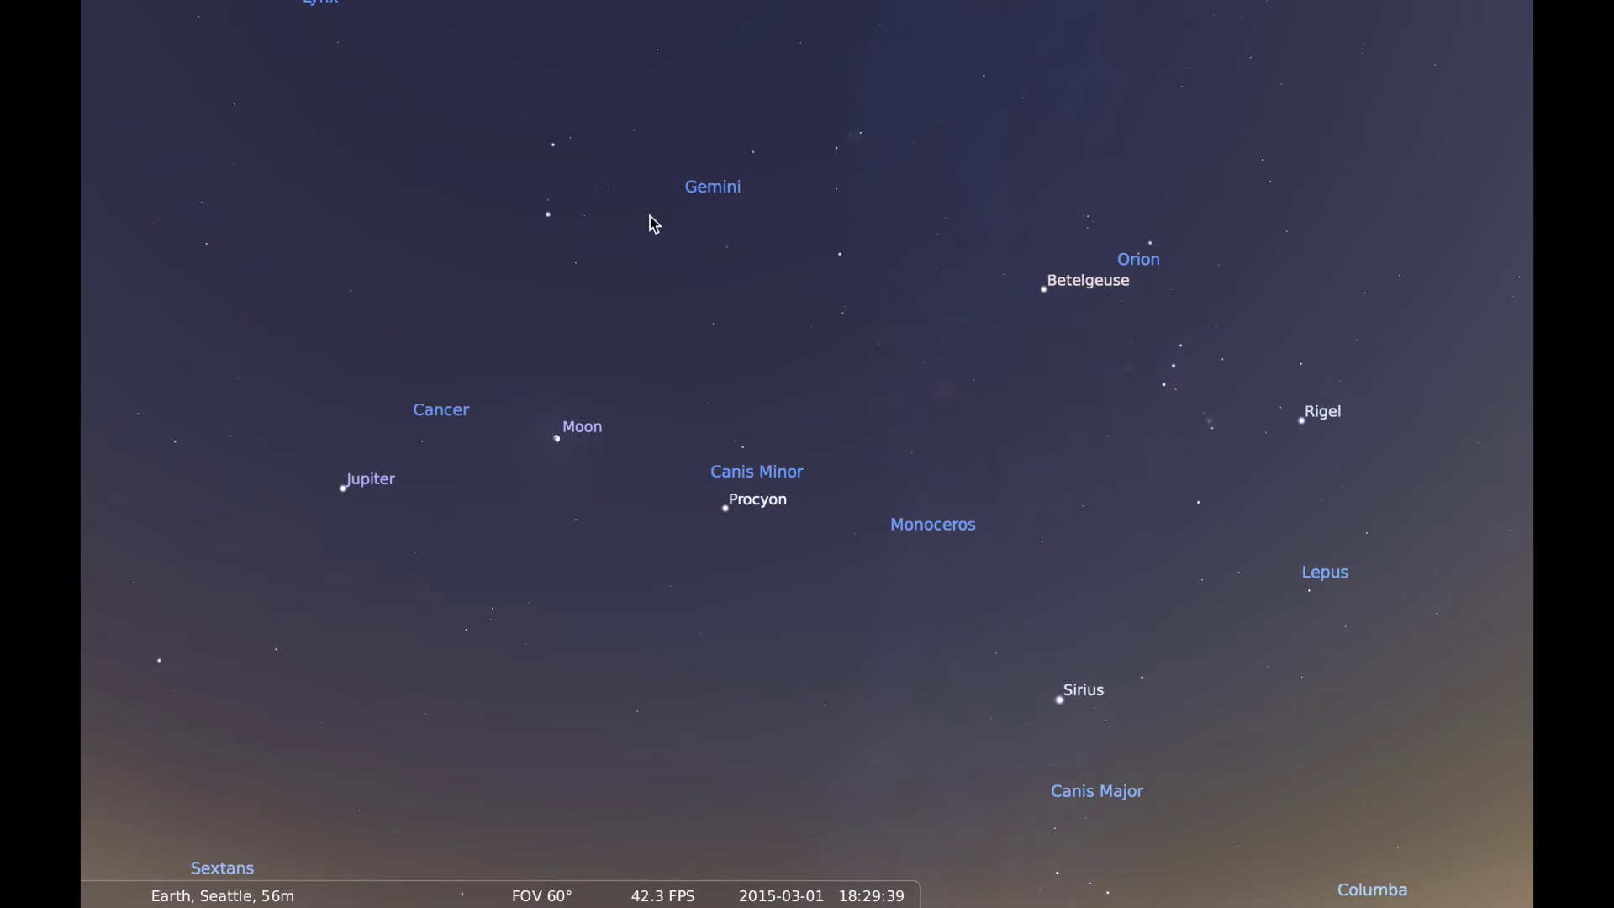
drag(1093, 168, 977, 245)
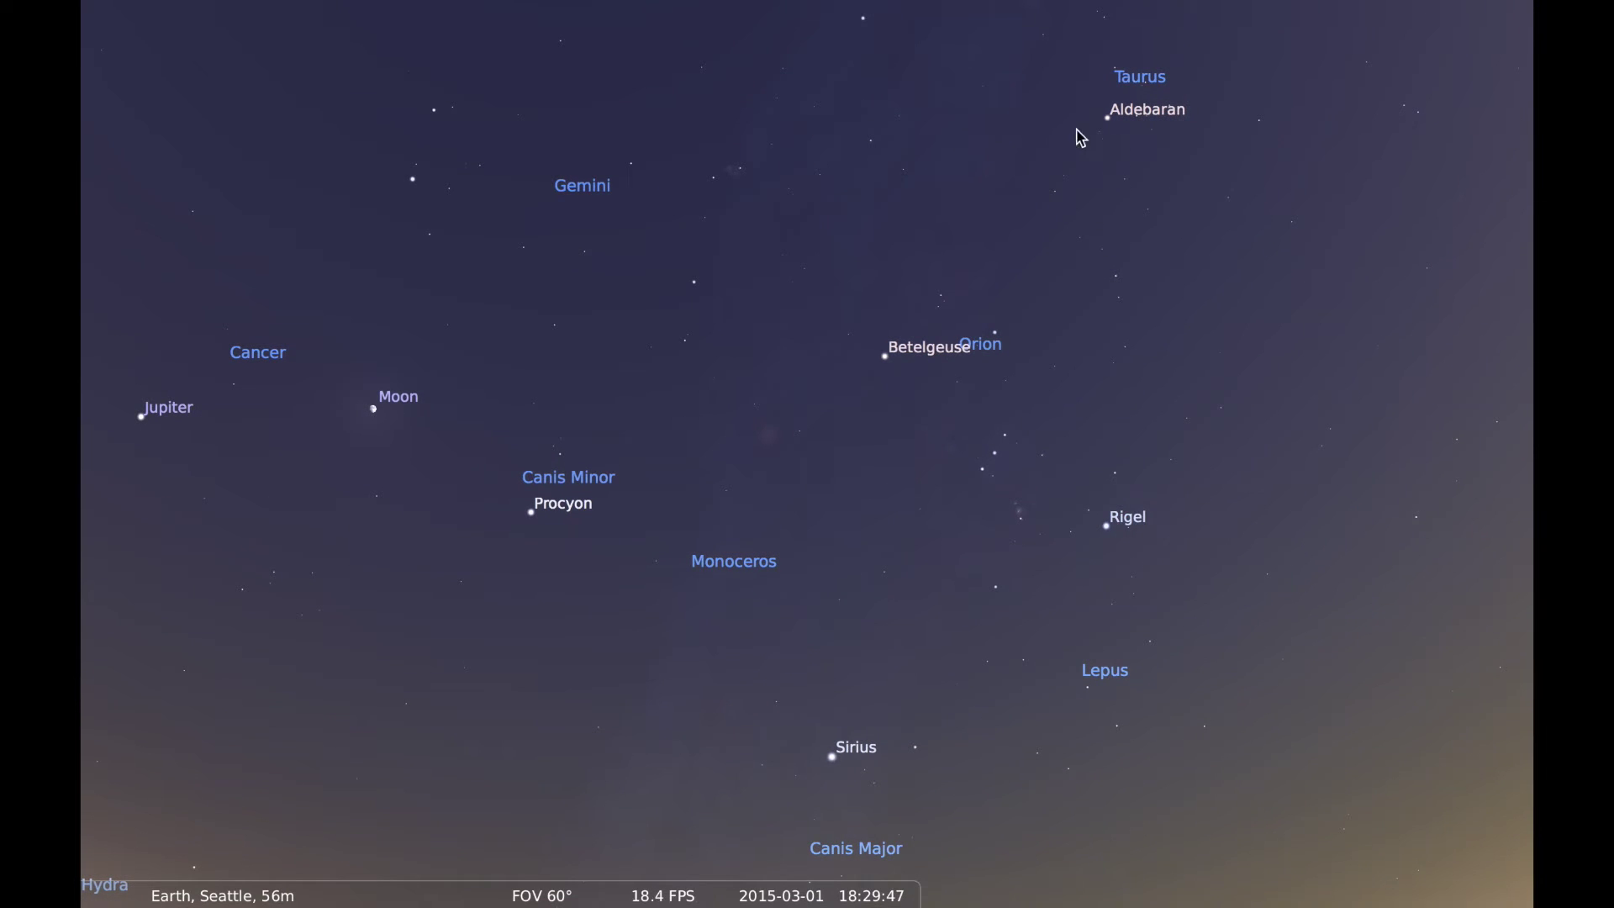
key(Left)
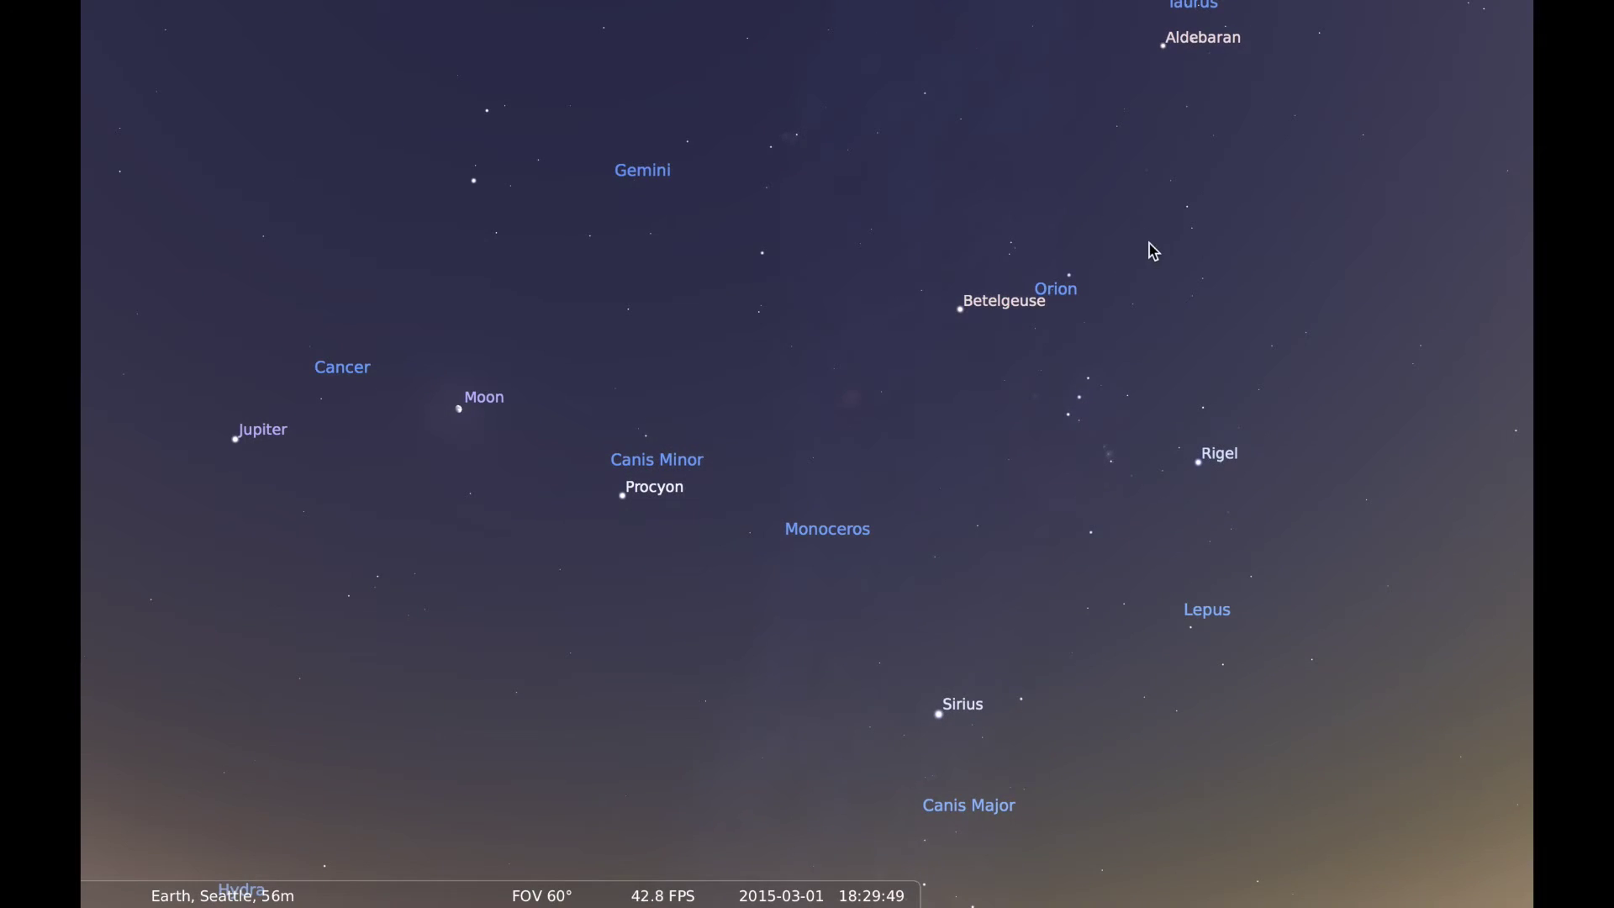
drag(1151, 251, 1093, 101)
drag(1131, 159, 1195, 346)
drag(1139, 178, 1171, 374)
drag(1051, 188, 1066, 246)
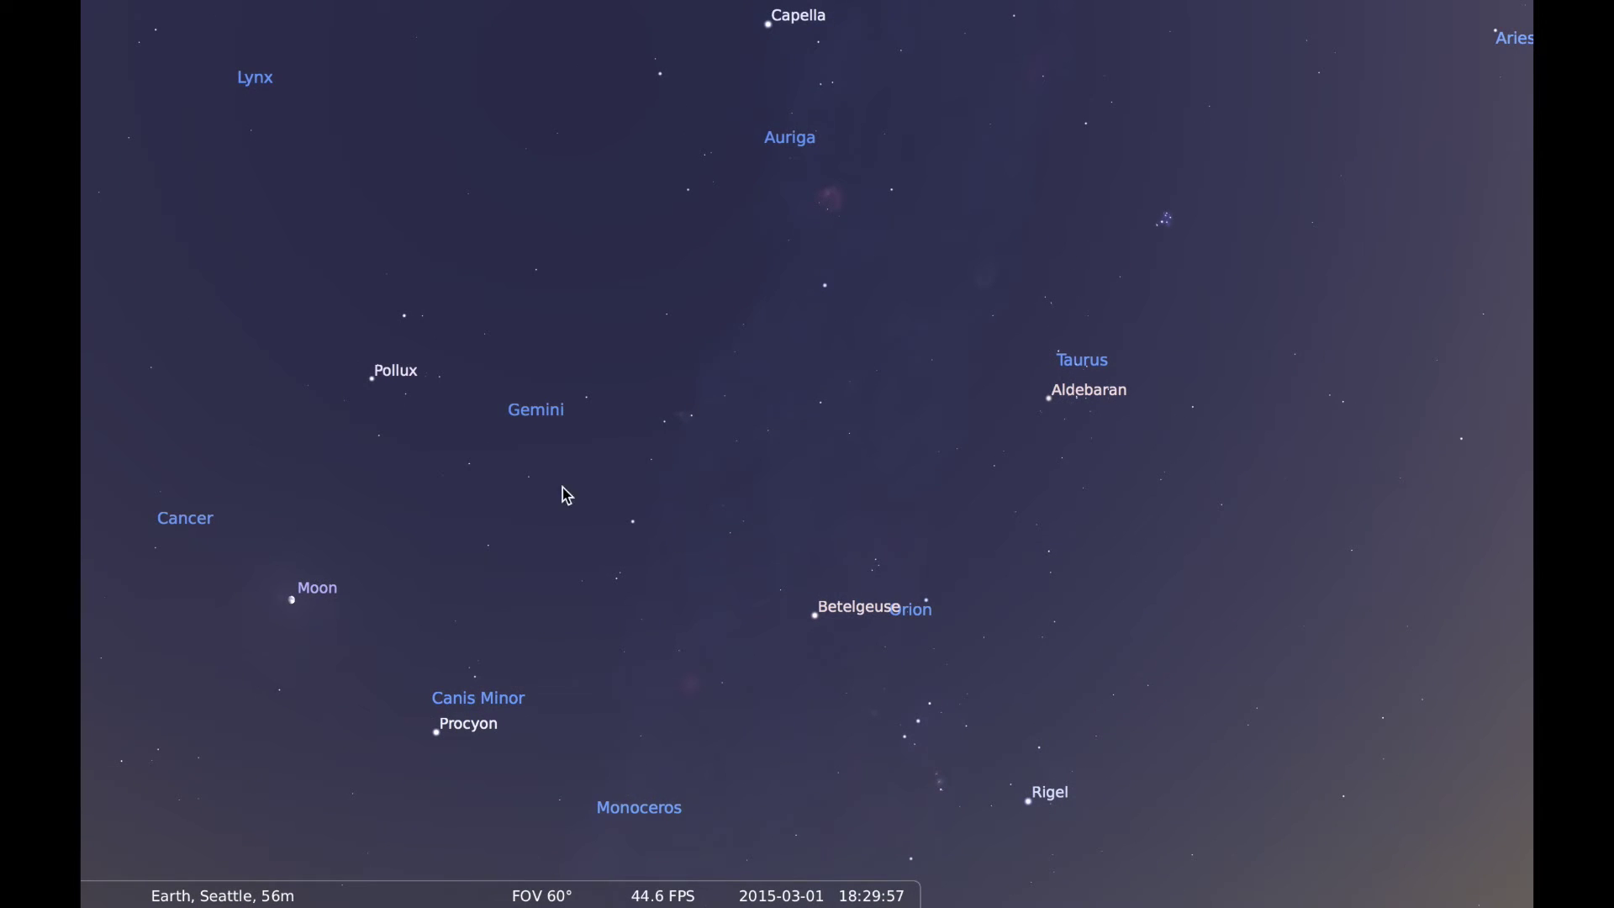
Step: Show the star information for Aldebaran, look over the sky around Orion, and select Capella instead
click(1047, 400)
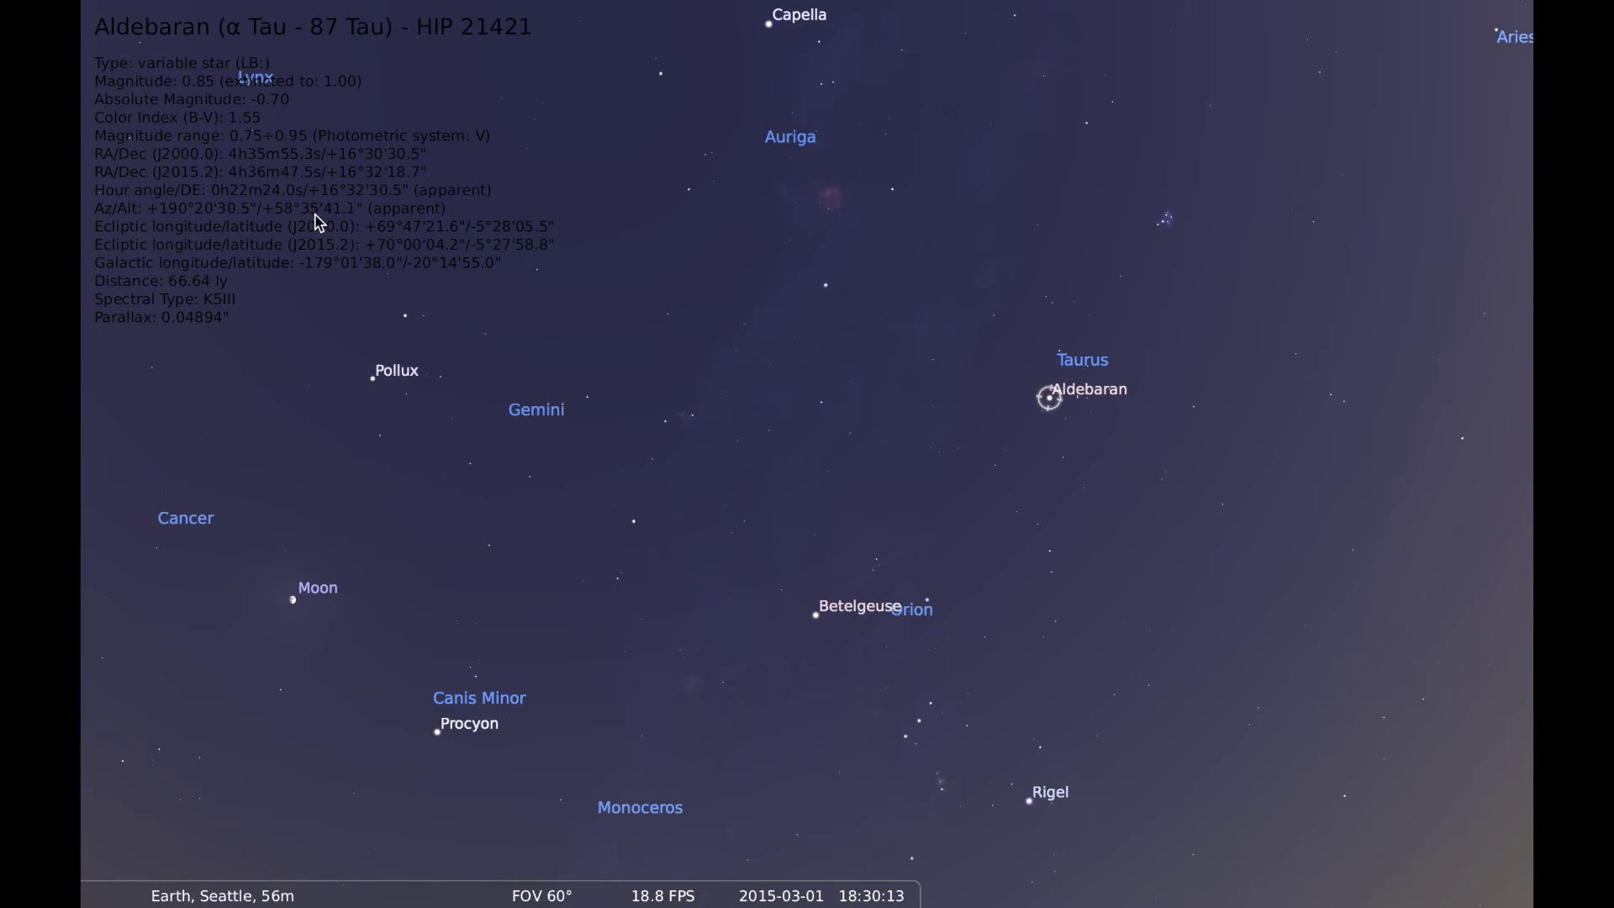
drag(958, 465, 900, 187)
key(Down)
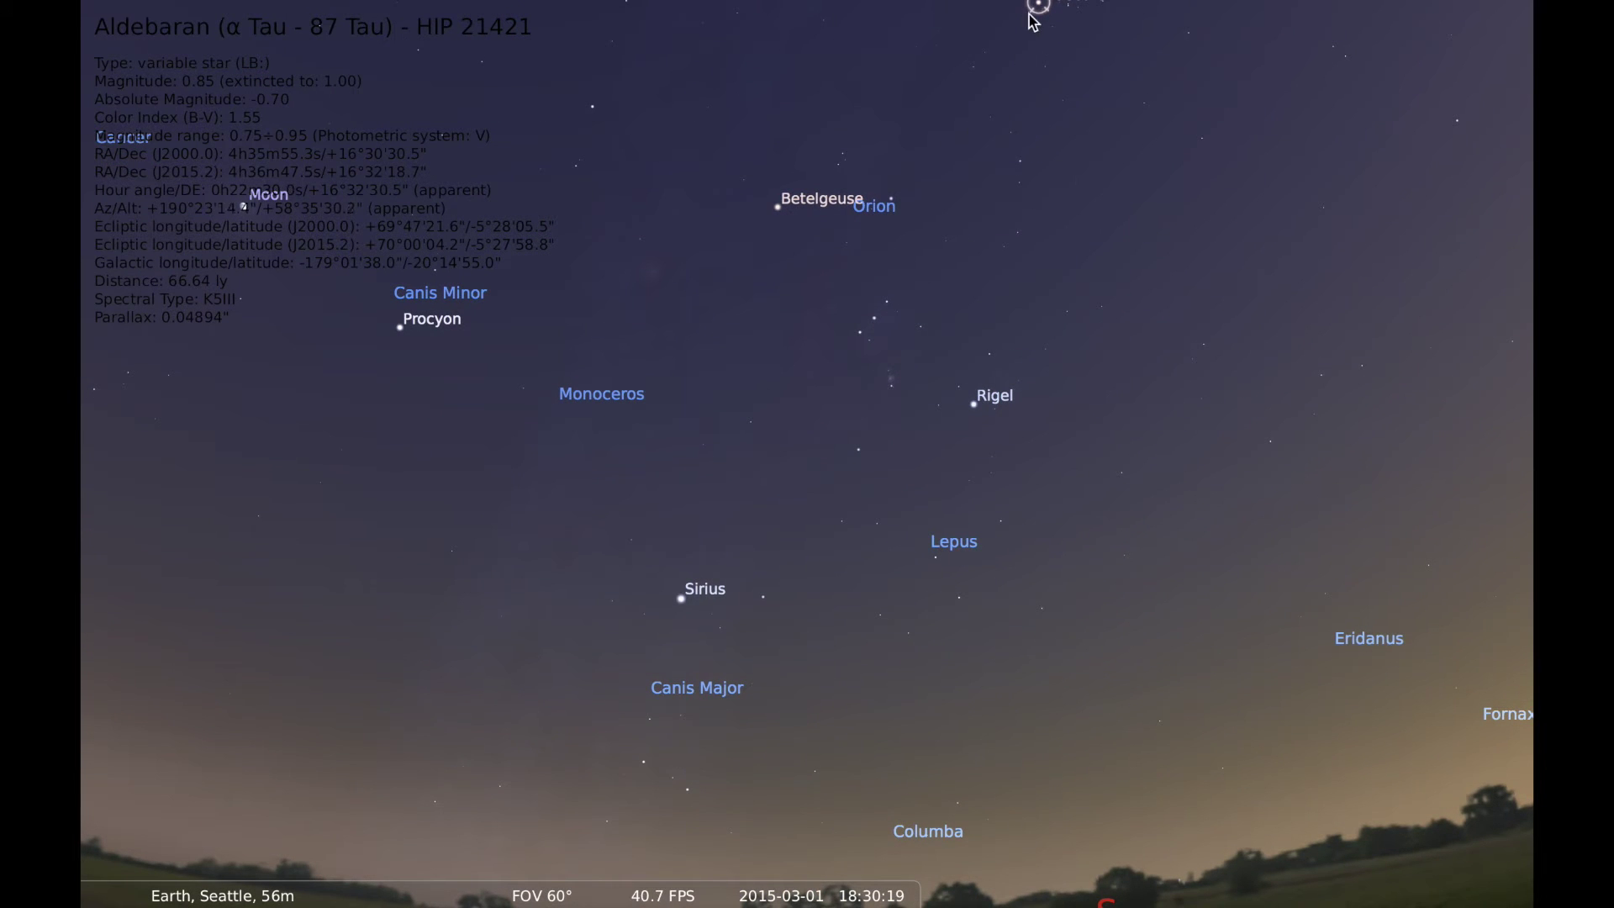
drag(1038, 115, 1081, 305)
drag(911, 93, 937, 261)
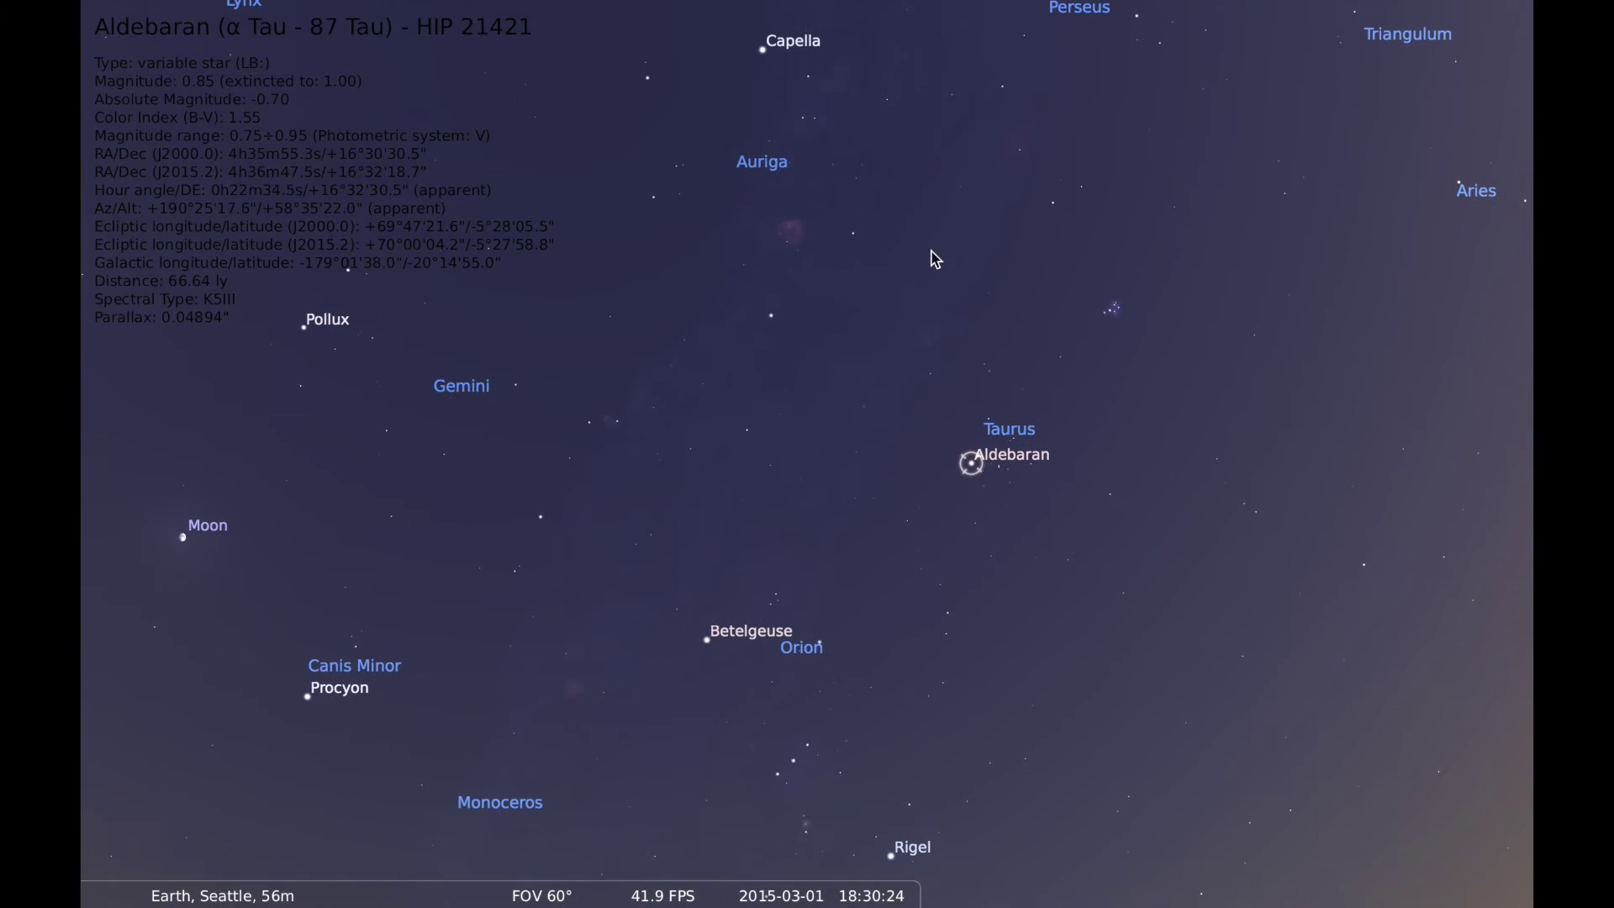
click(765, 55)
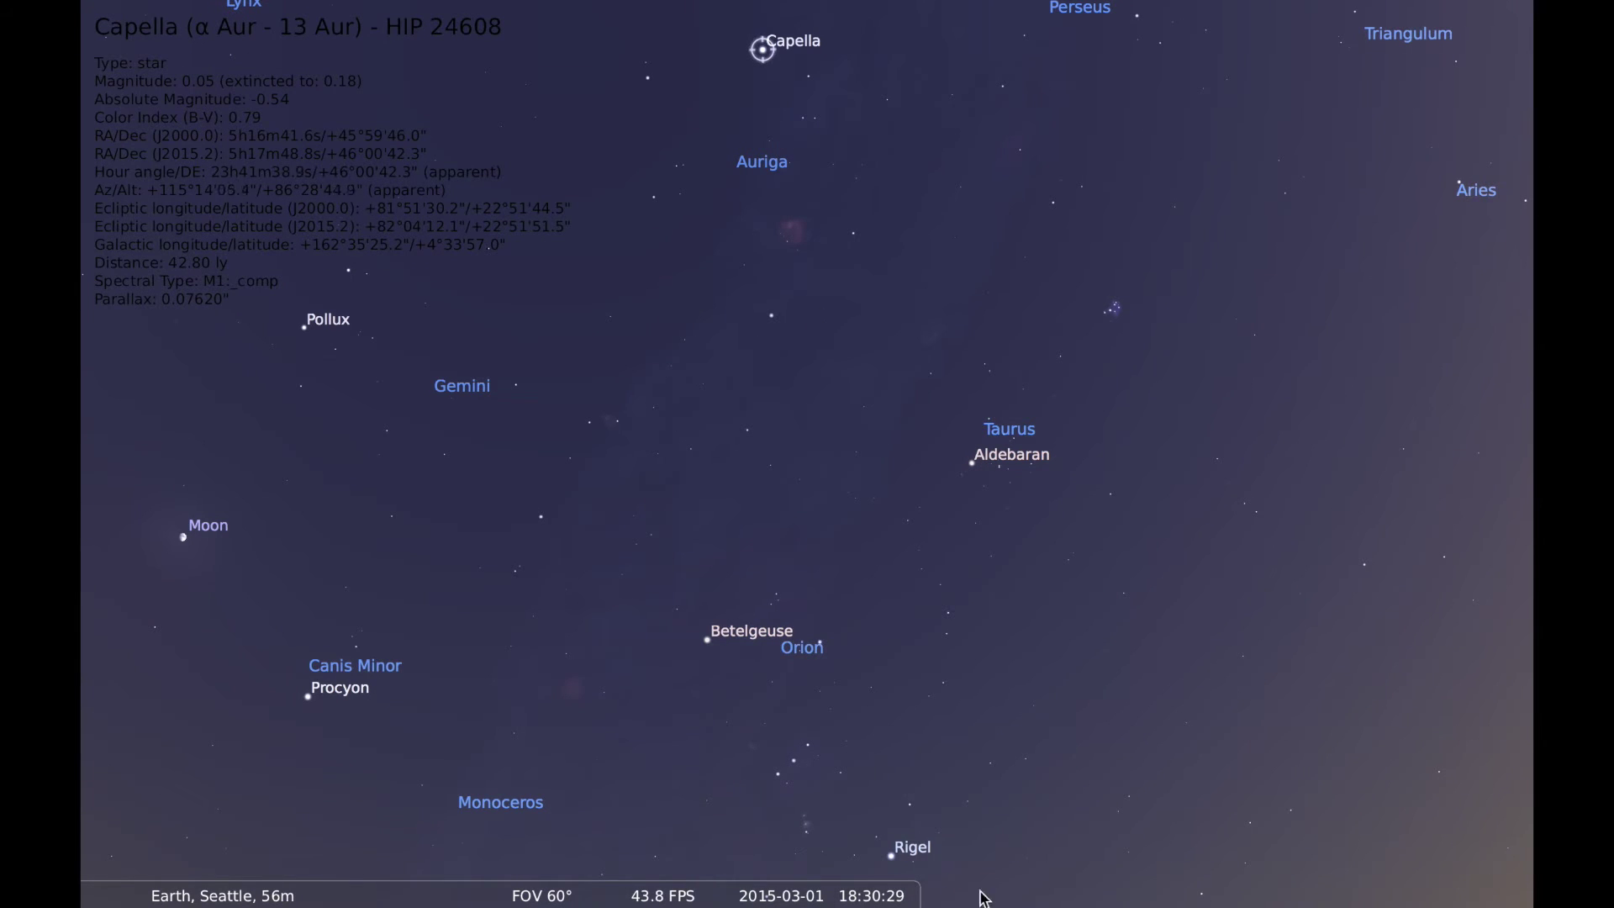
Step: Briefly speed up time, restore the normal rate, and clear the Capella selection while facing the southern sky
click(857, 893)
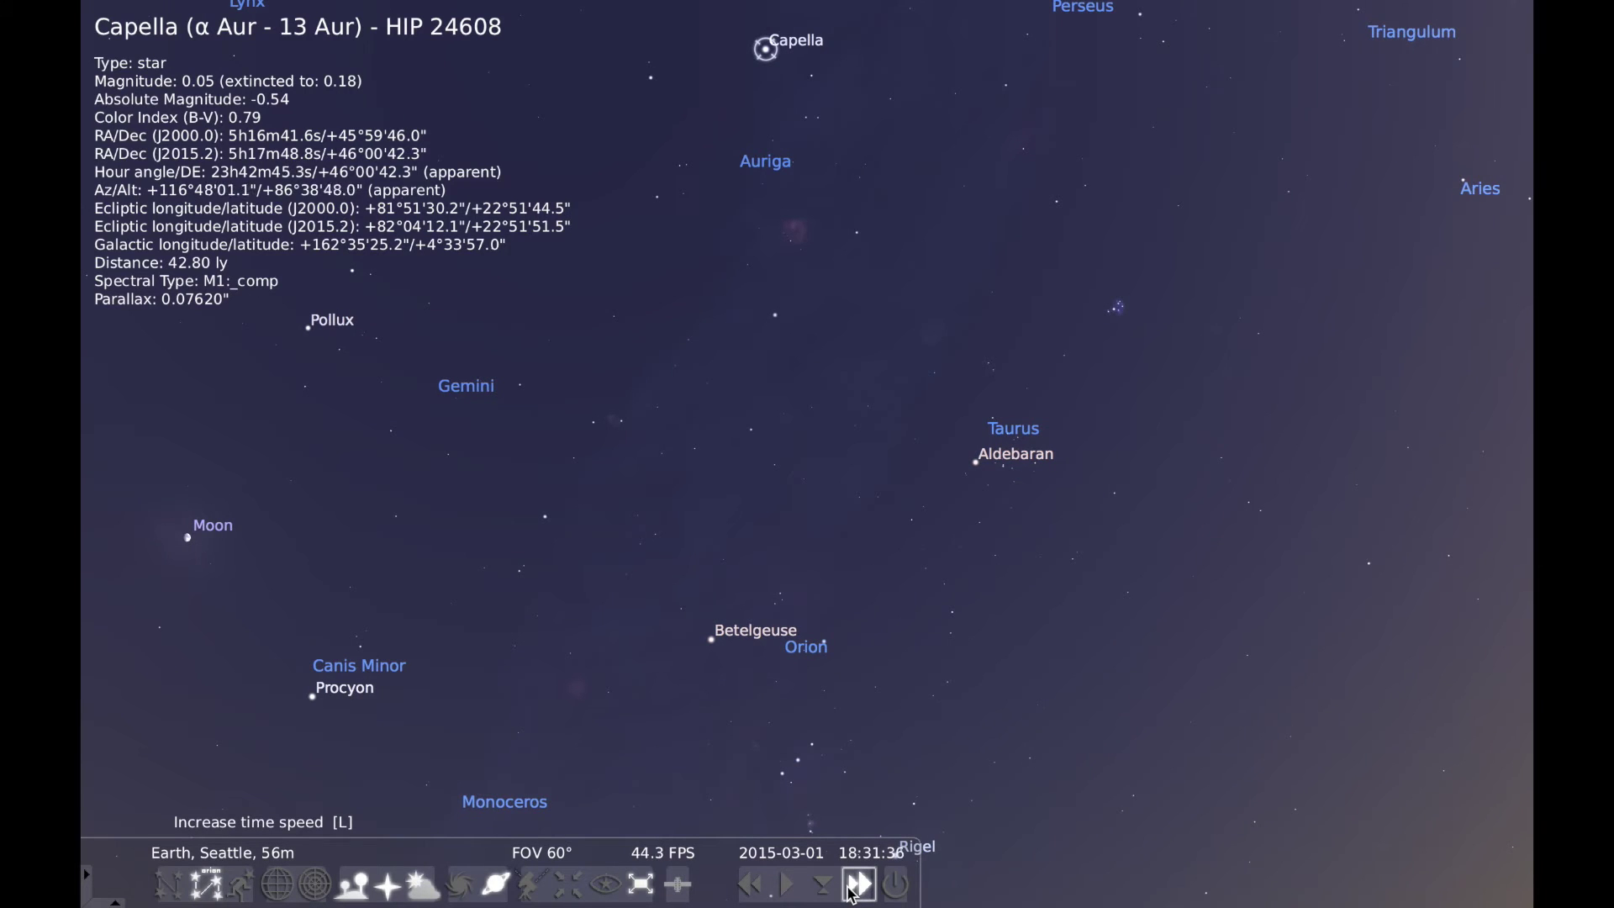
click(785, 883)
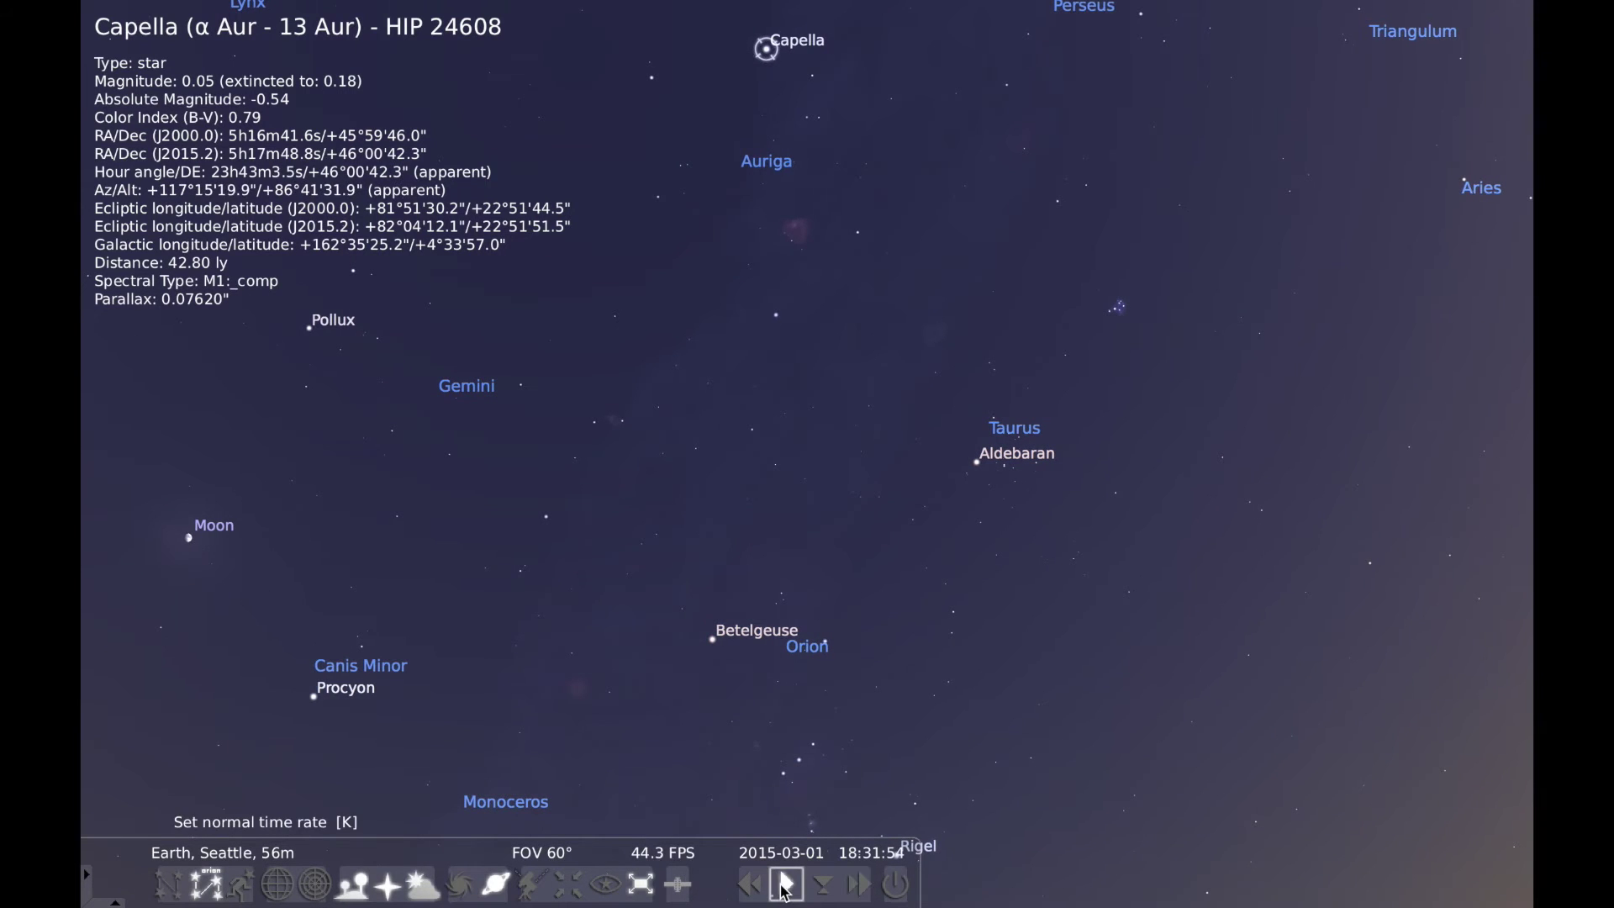
drag(854, 719, 847, 494)
drag(822, 641, 860, 745)
drag(853, 409, 866, 487)
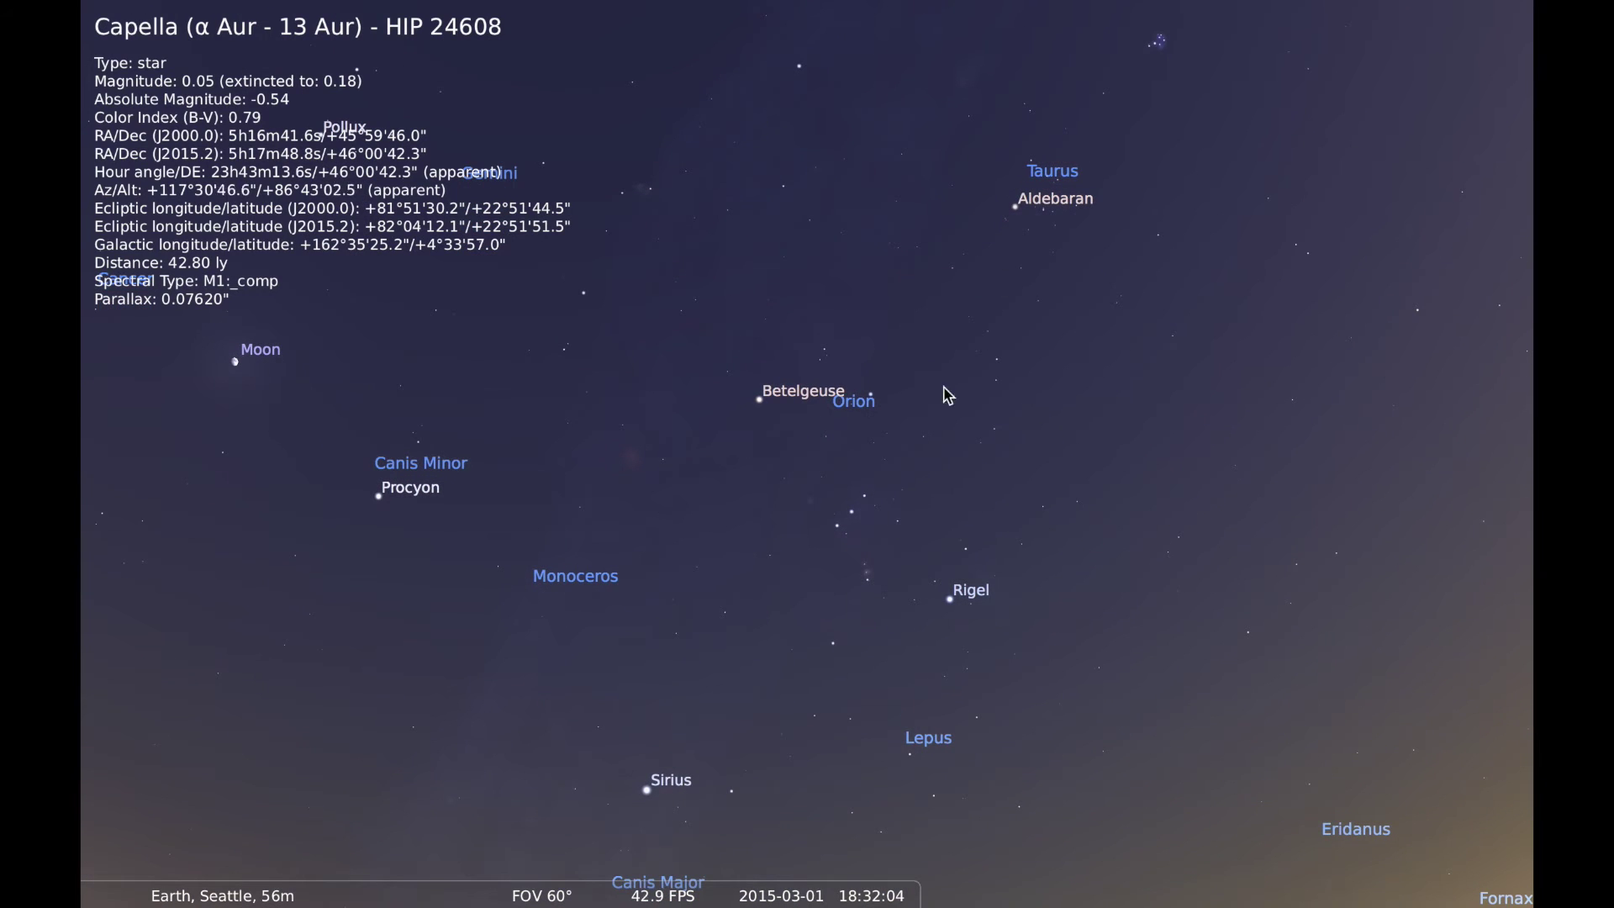
drag(769, 528, 901, 381)
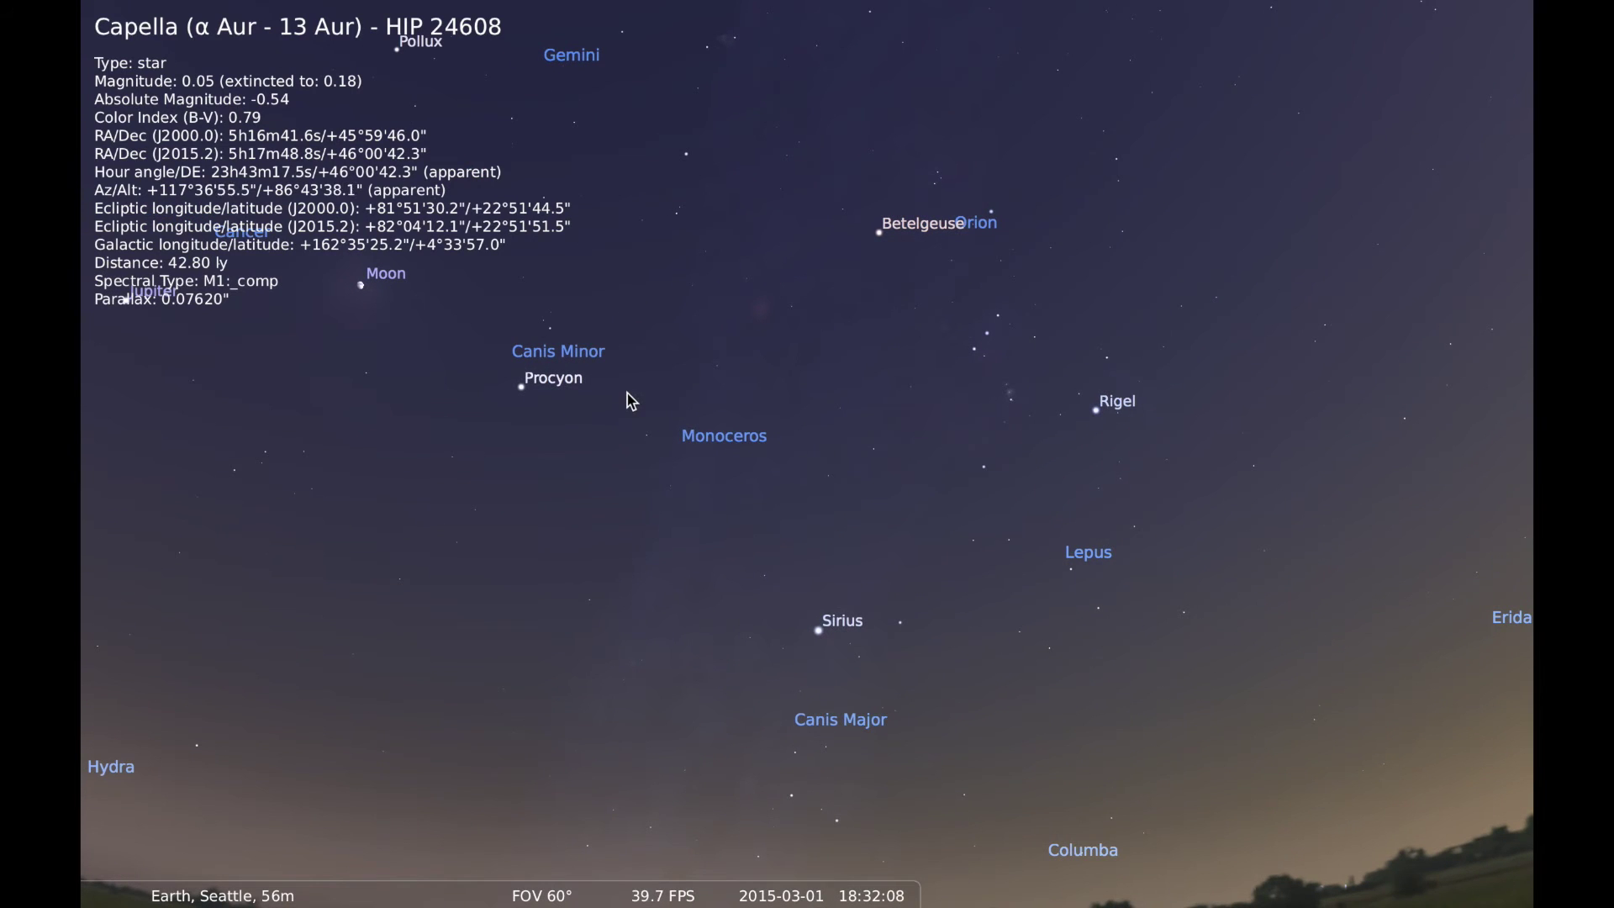
right_click(645, 359)
drag(645, 745, 673, 658)
Step: Turn on the constellation lines and inspect them from Gemini and Orion down to Hydra and Canis Major
mouse_move(521, 869)
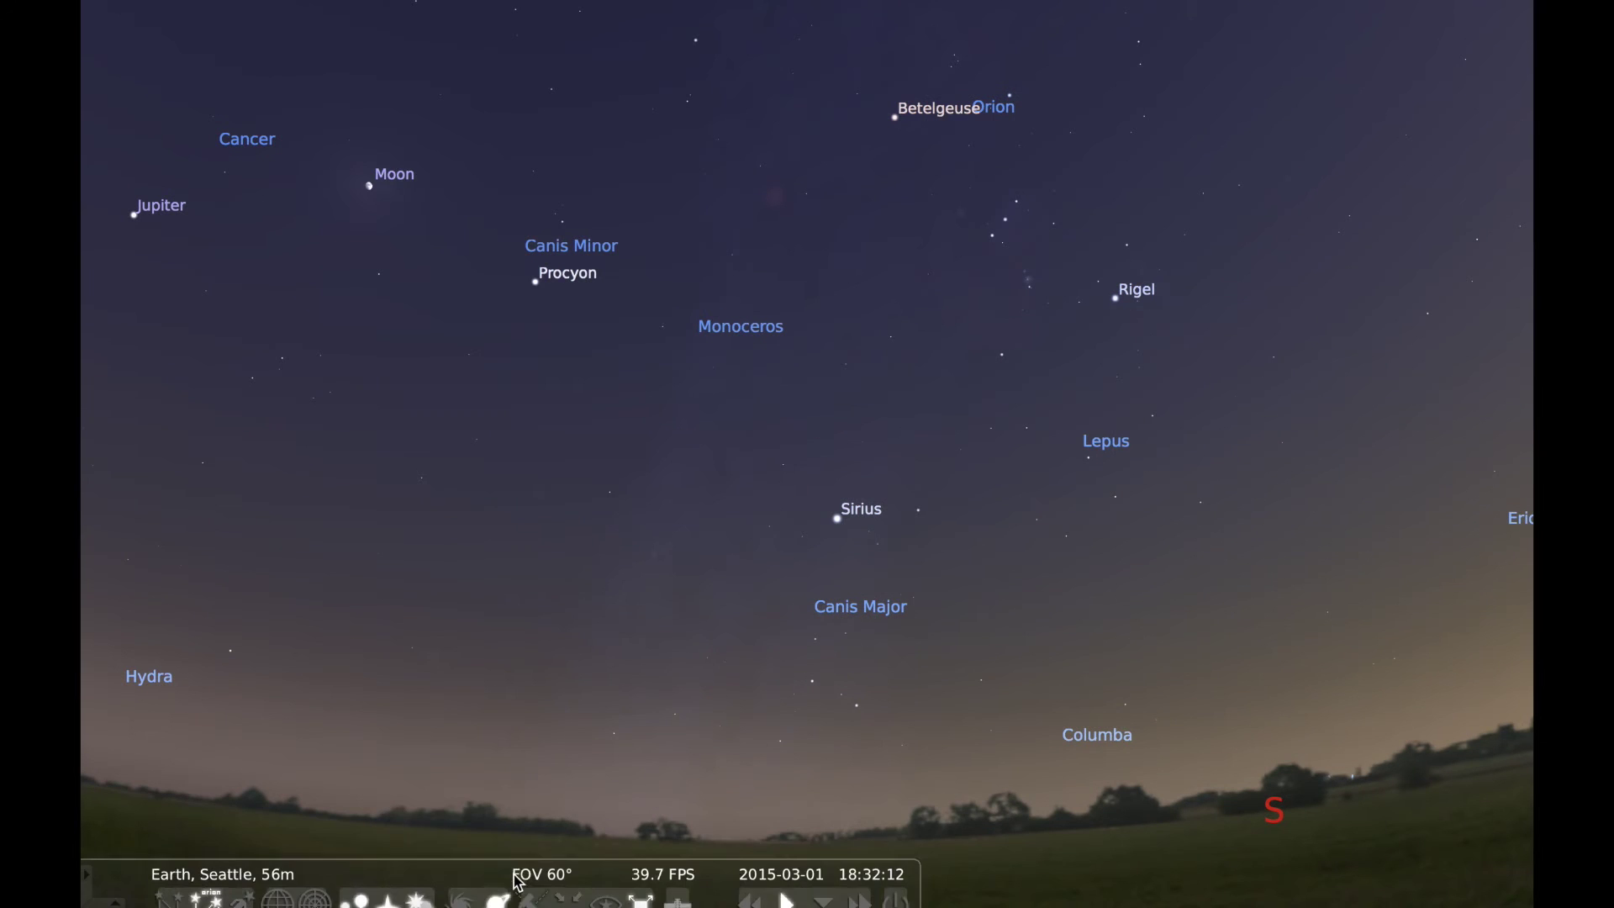
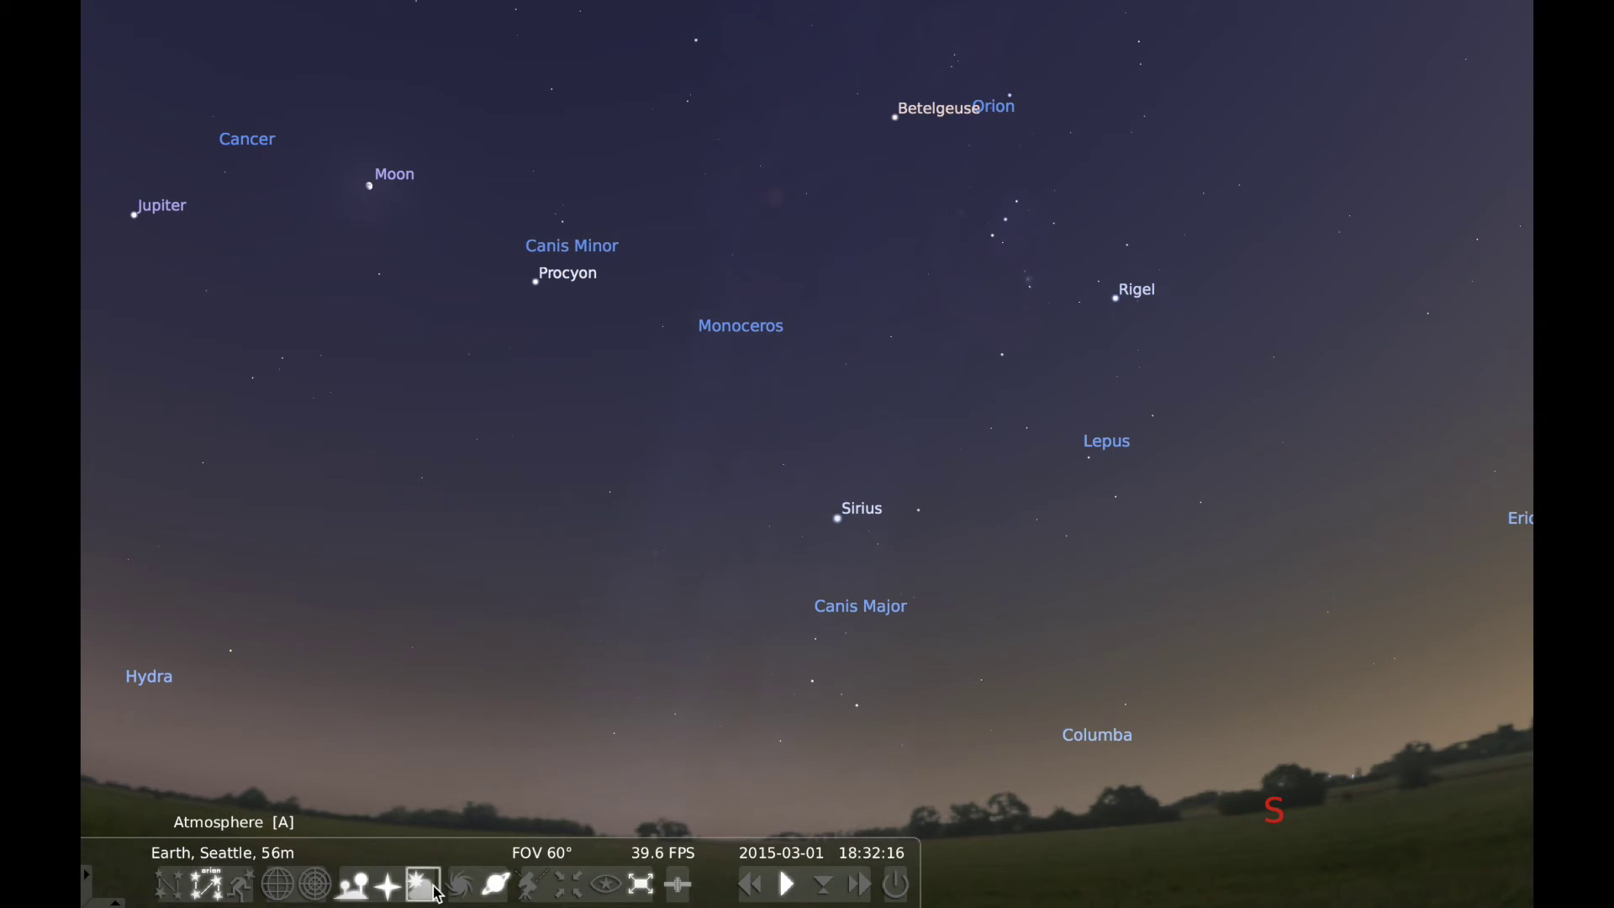
click(170, 889)
drag(926, 352, 914, 703)
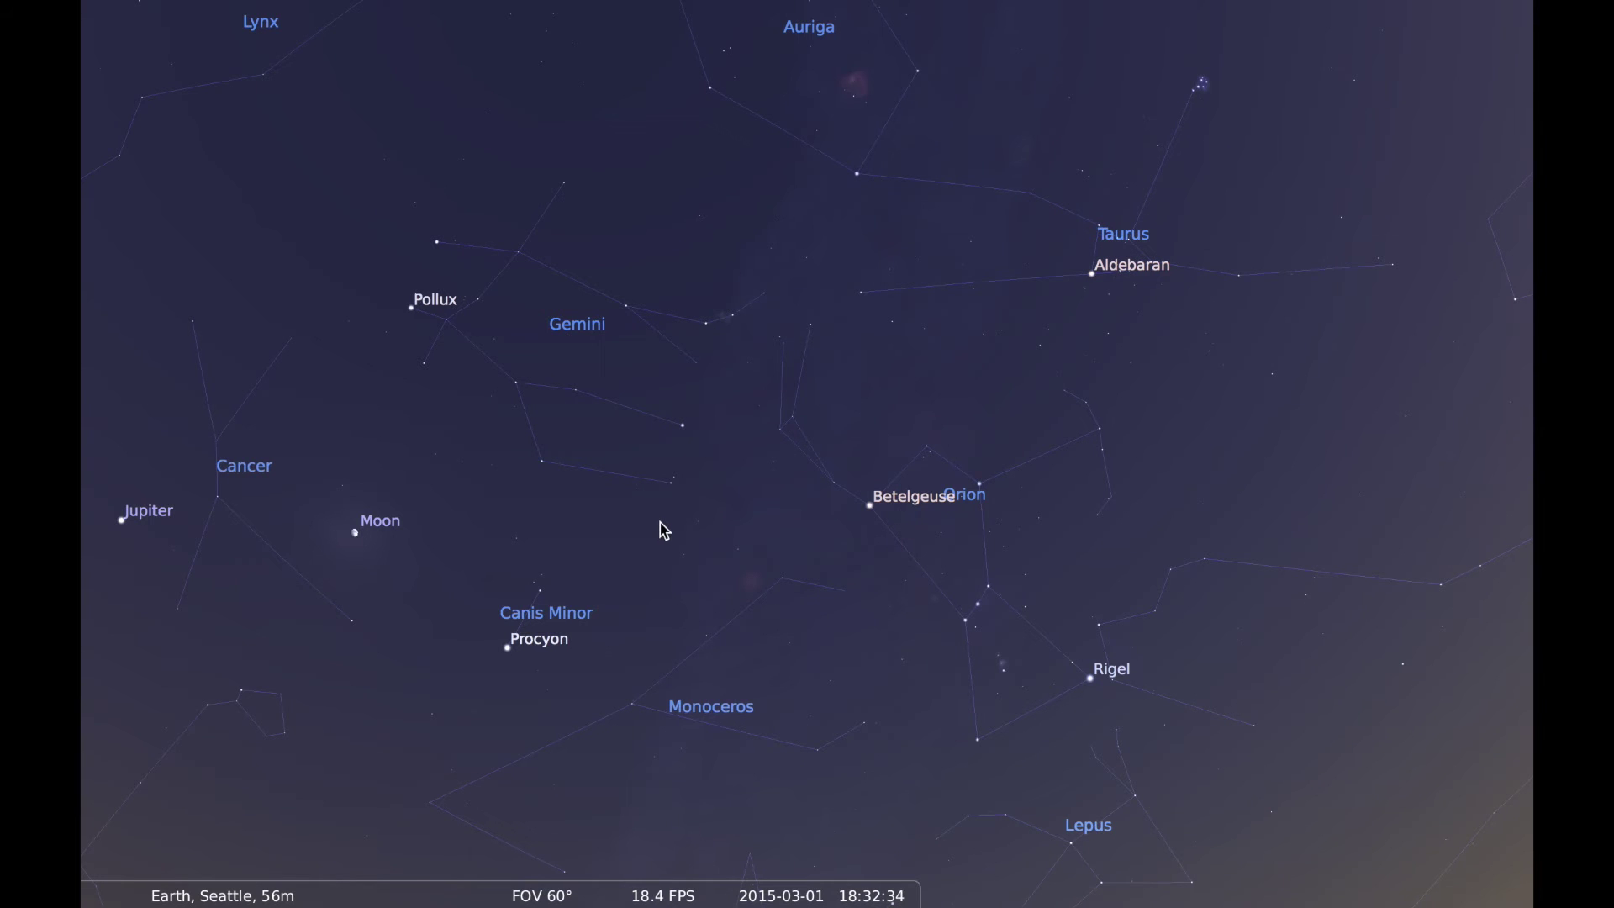
drag(545, 580, 688, 422)
drag(793, 782, 909, 624)
drag(890, 818, 929, 731)
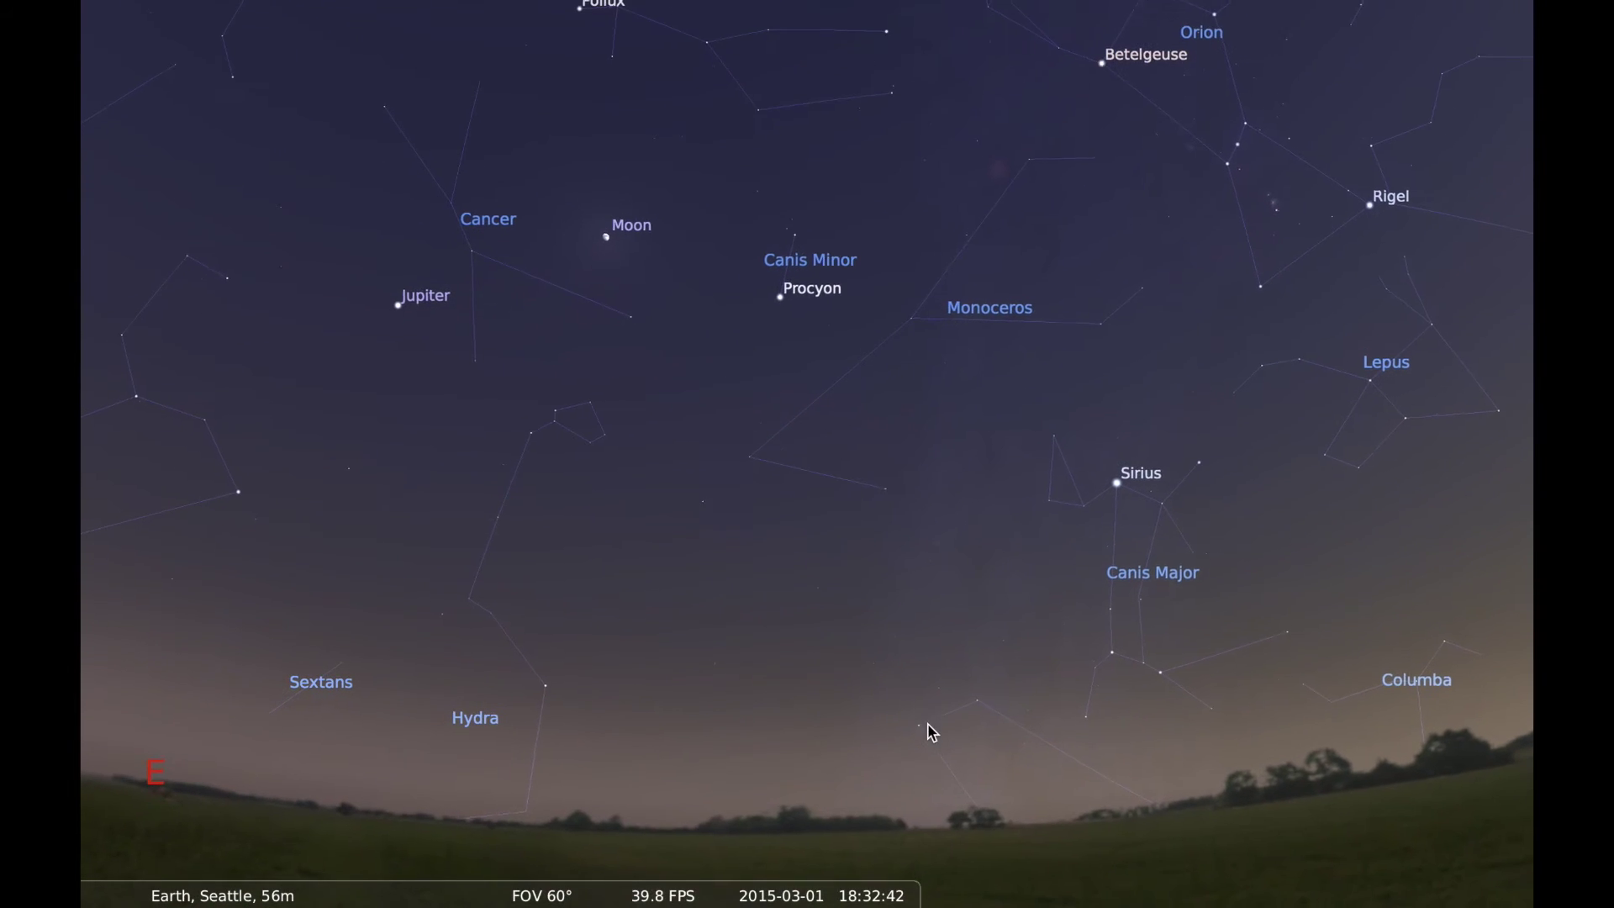
Step: Increase the time speed by two steps to move the evening sky toward full darkness
mouse_move(859, 881)
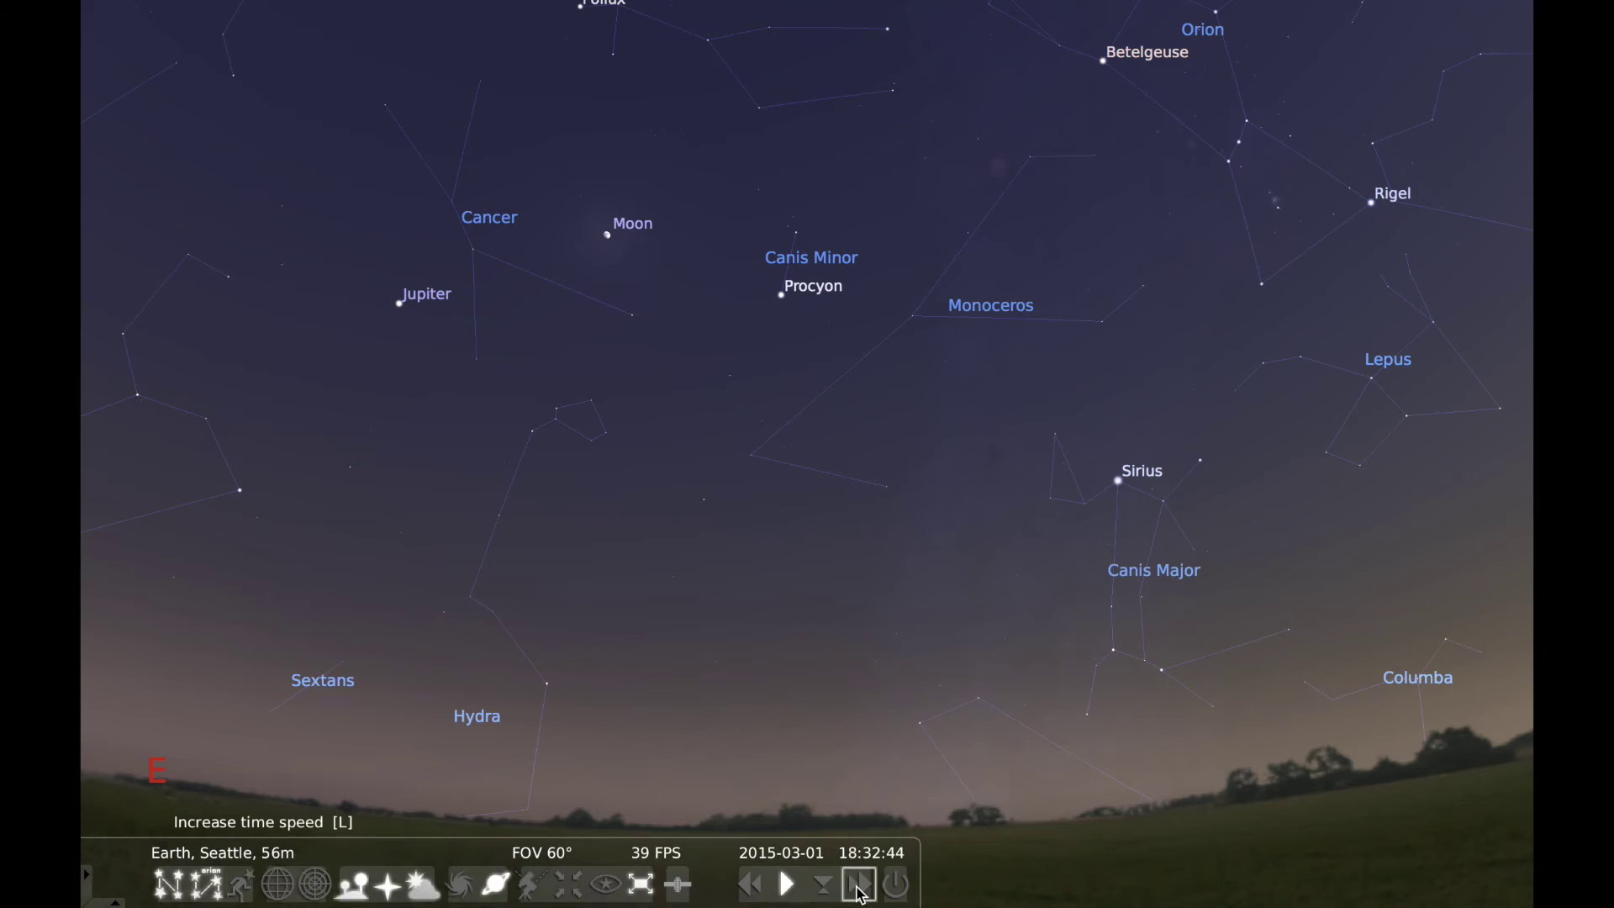
click(859, 889)
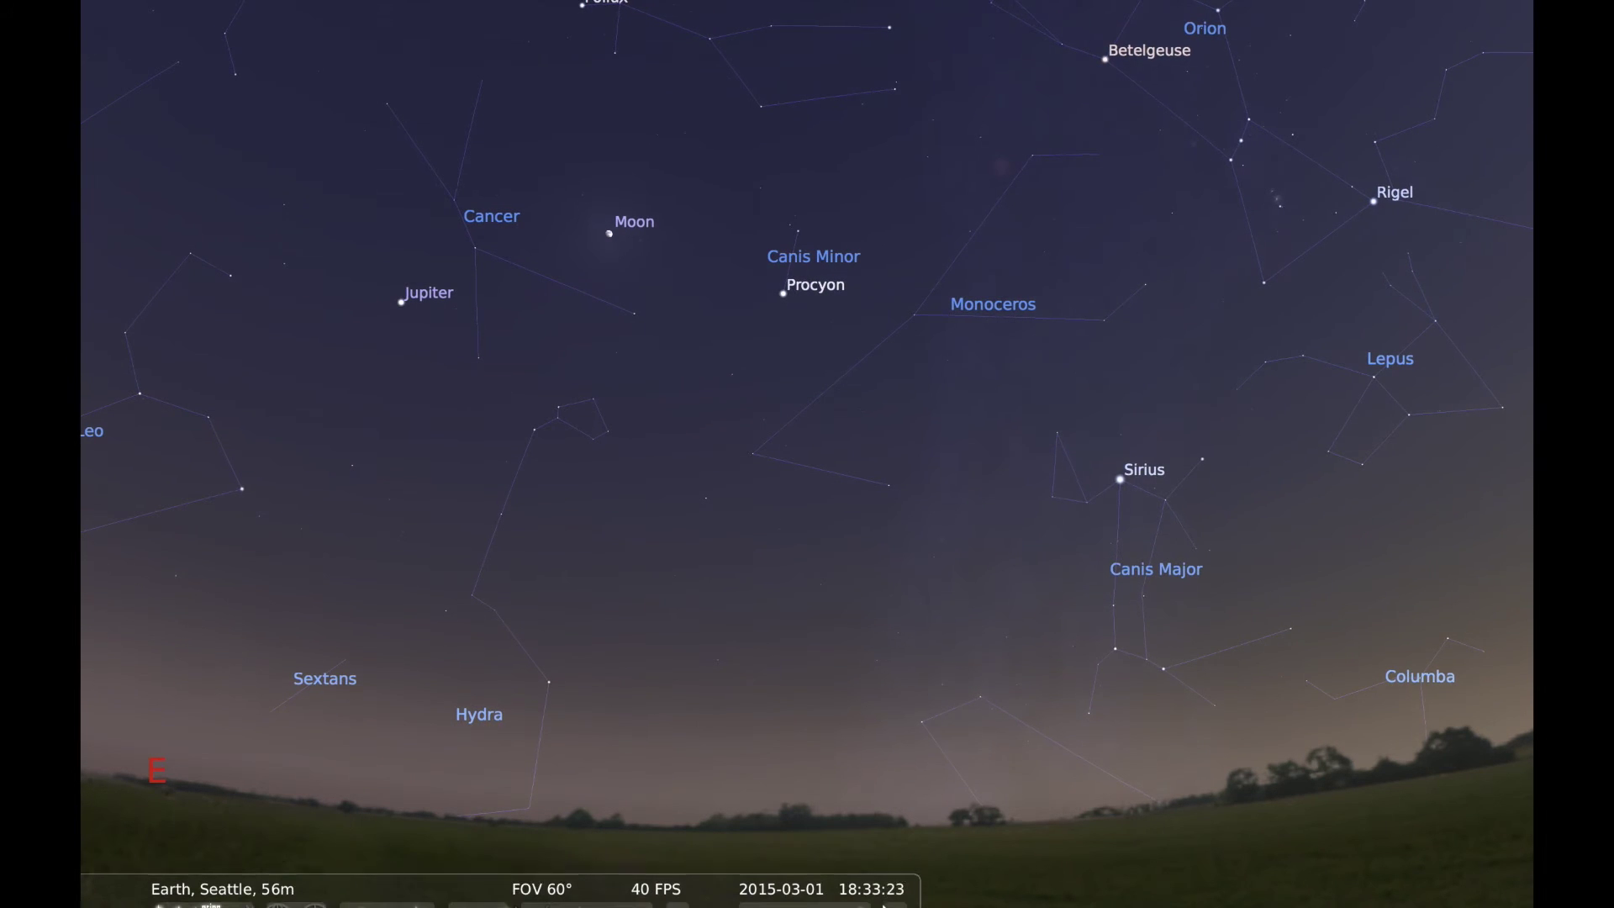
mouse_move(878, 903)
mouse_move(884, 851)
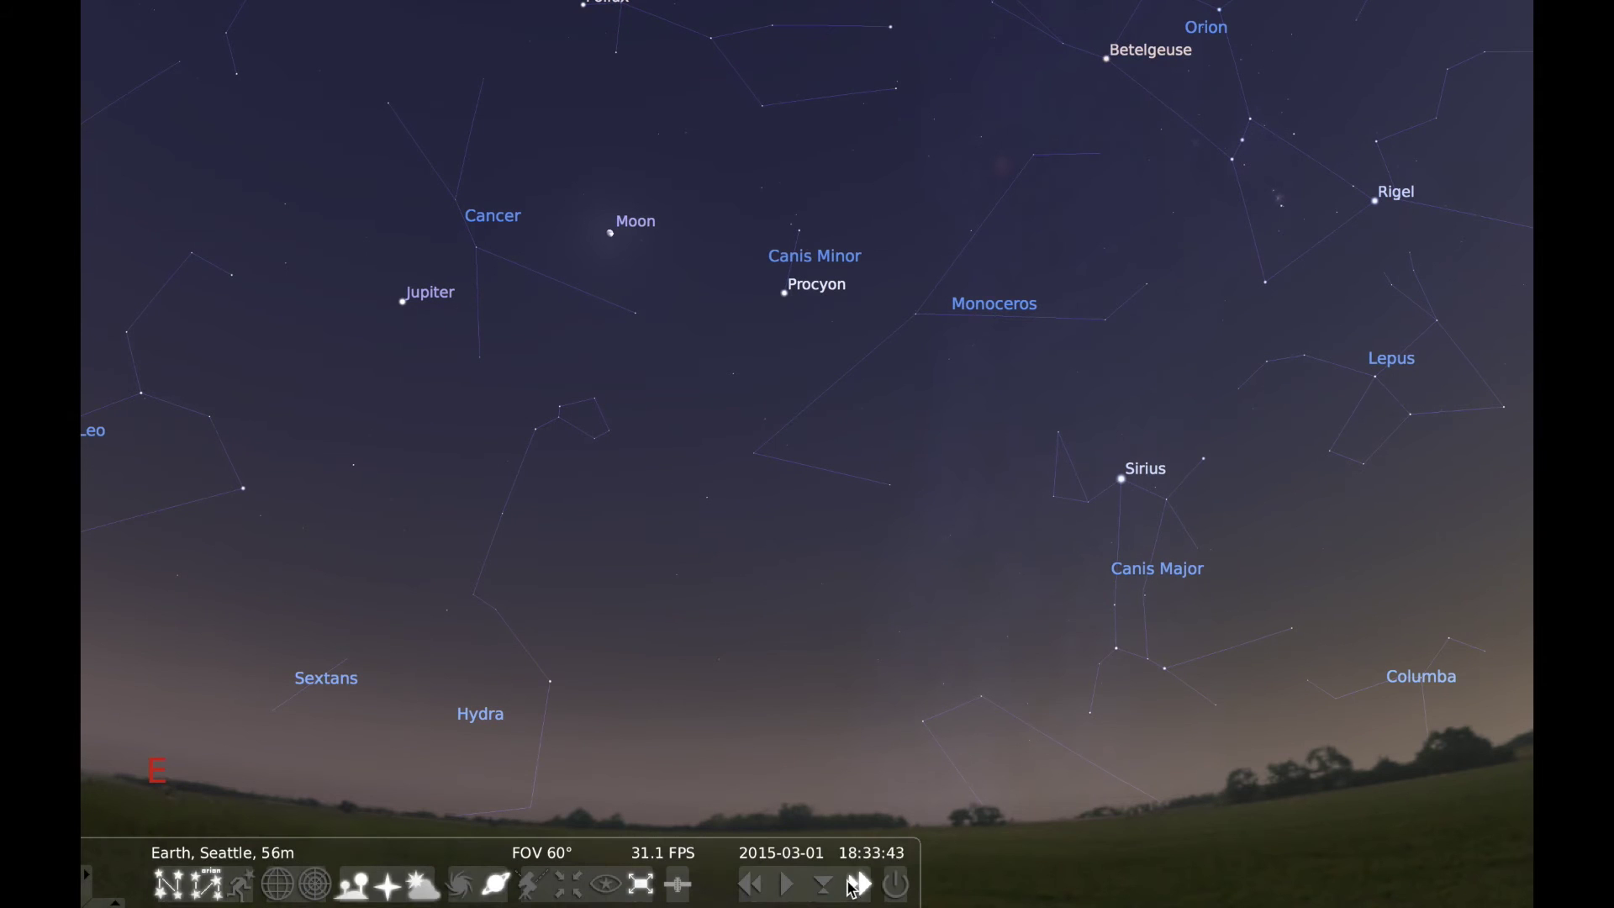
click(858, 885)
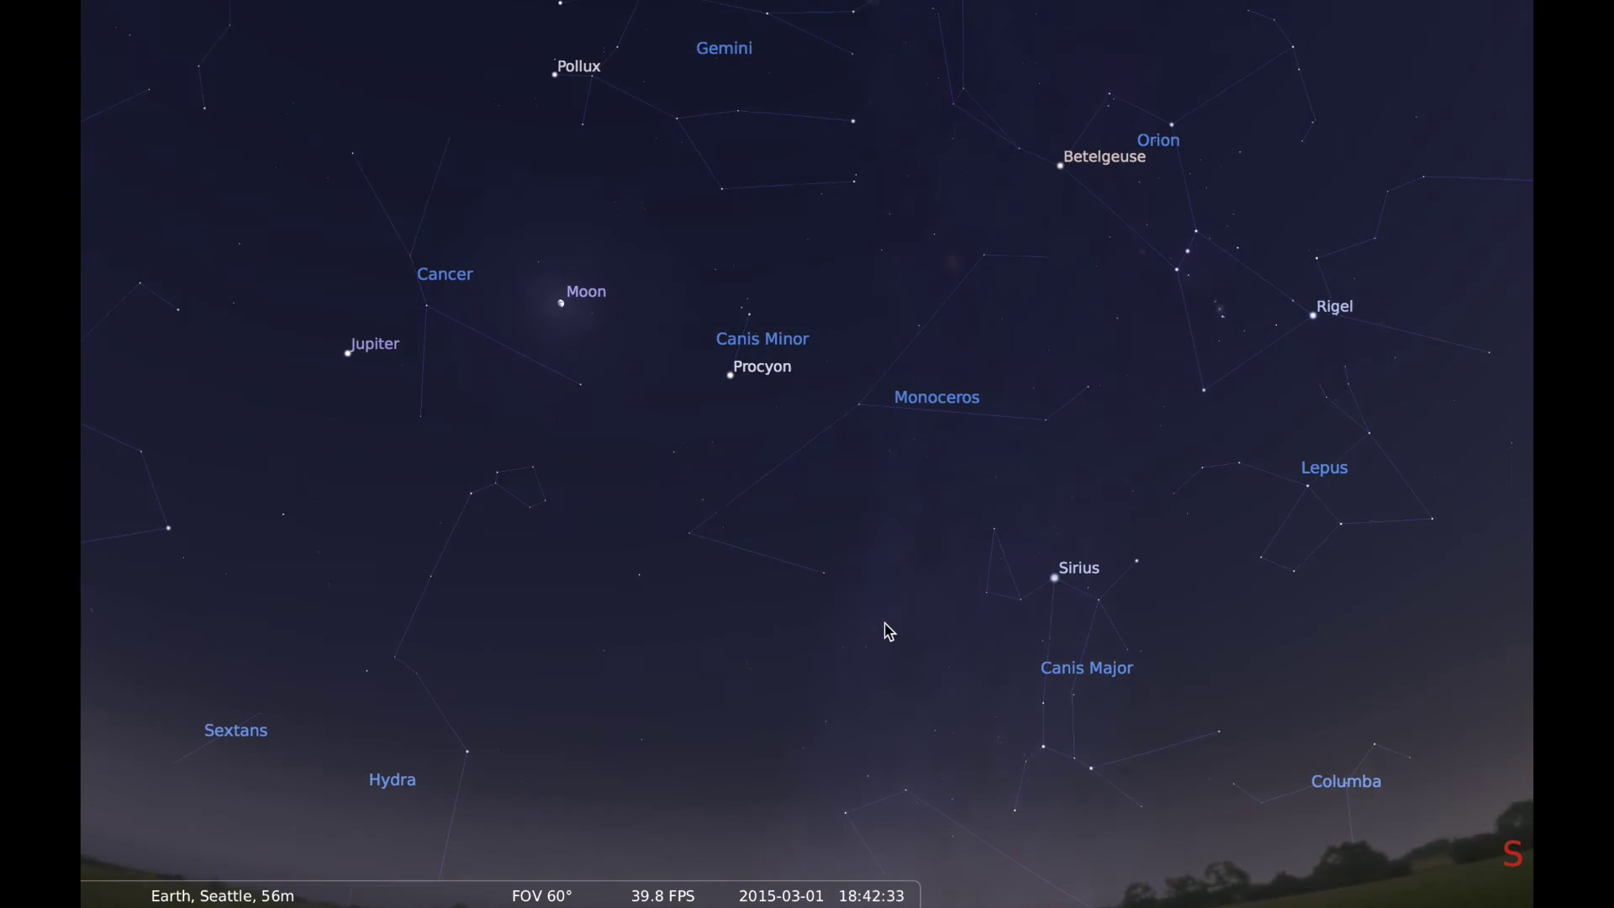
Step: Turn off the atmosphere to reveal the fainter stars around Orion, Gemini and Canis Major
drag(891, 636, 891, 570)
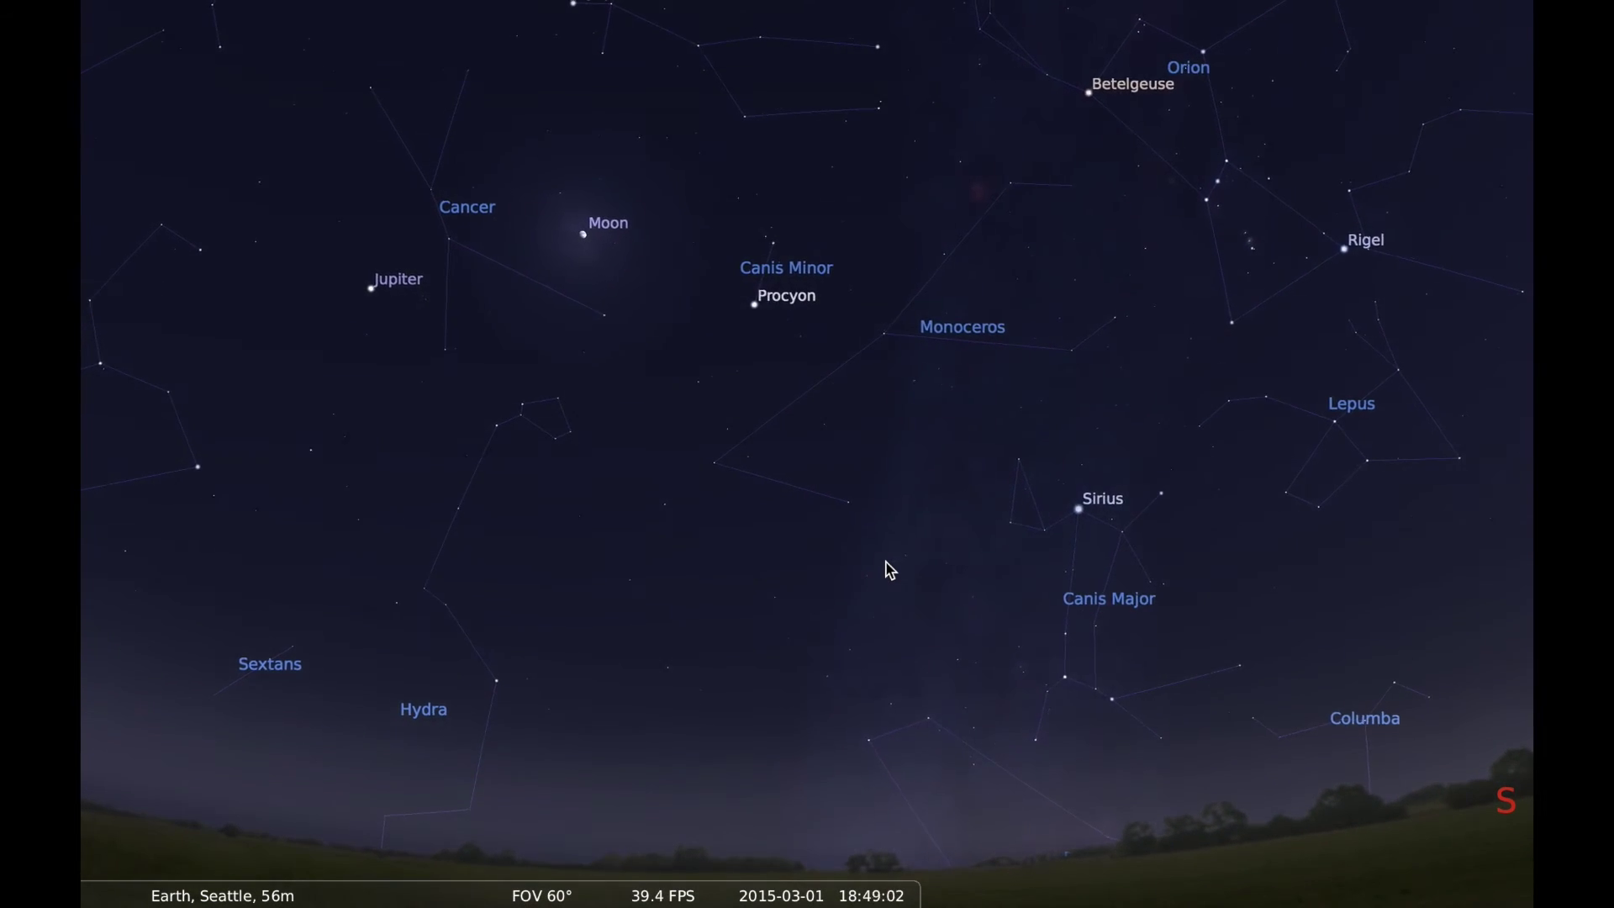
drag(891, 570, 882, 602)
key(Up)
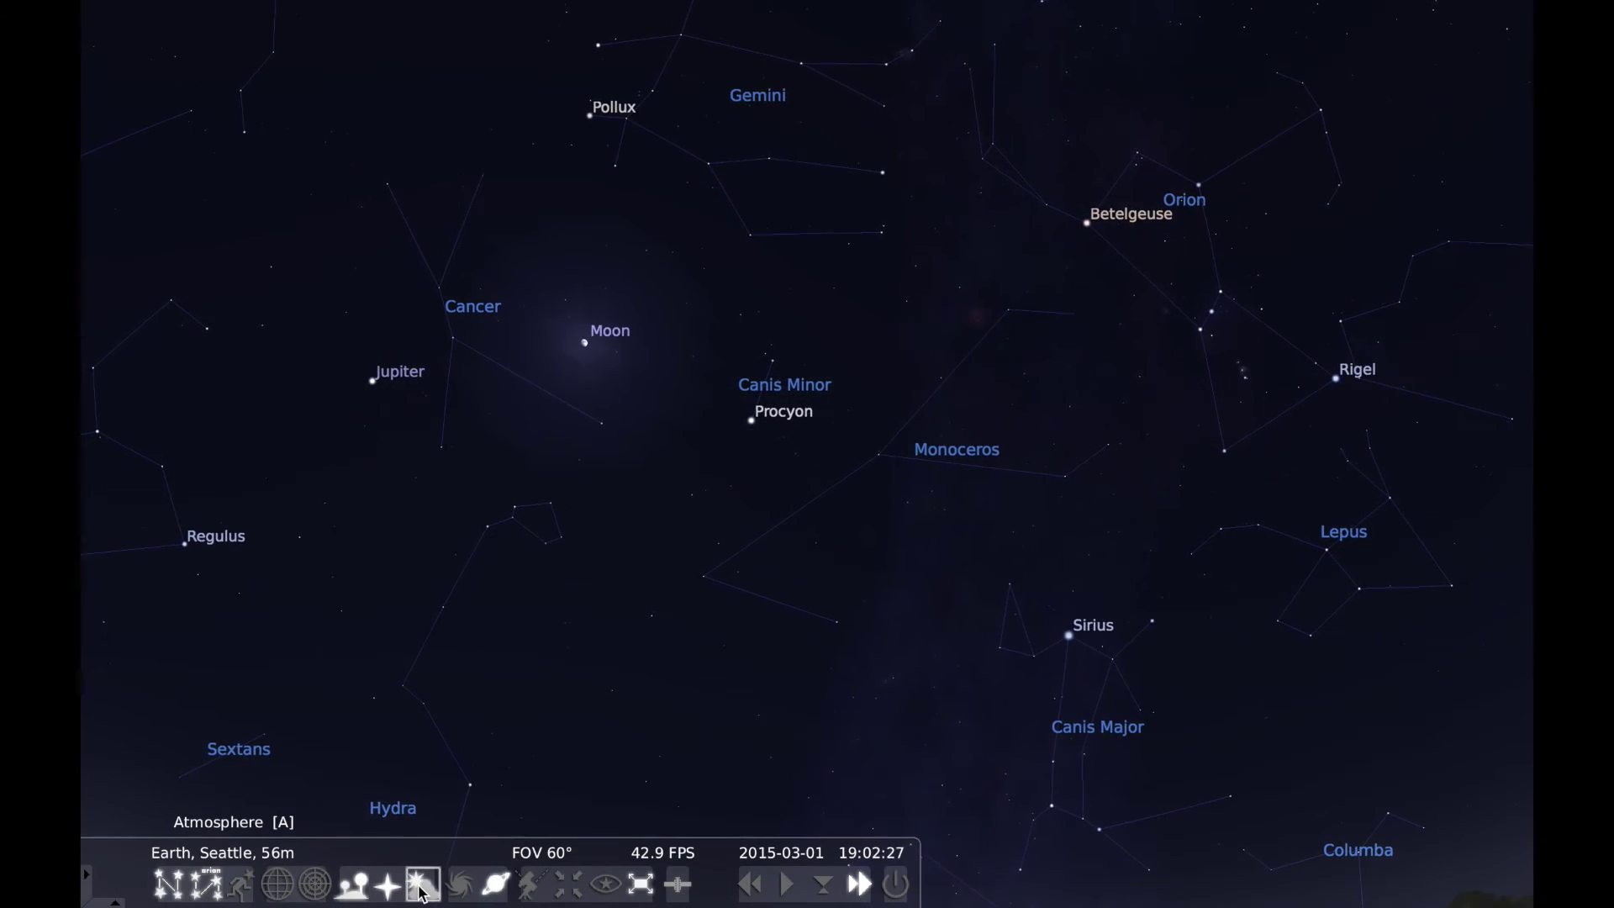
click(423, 890)
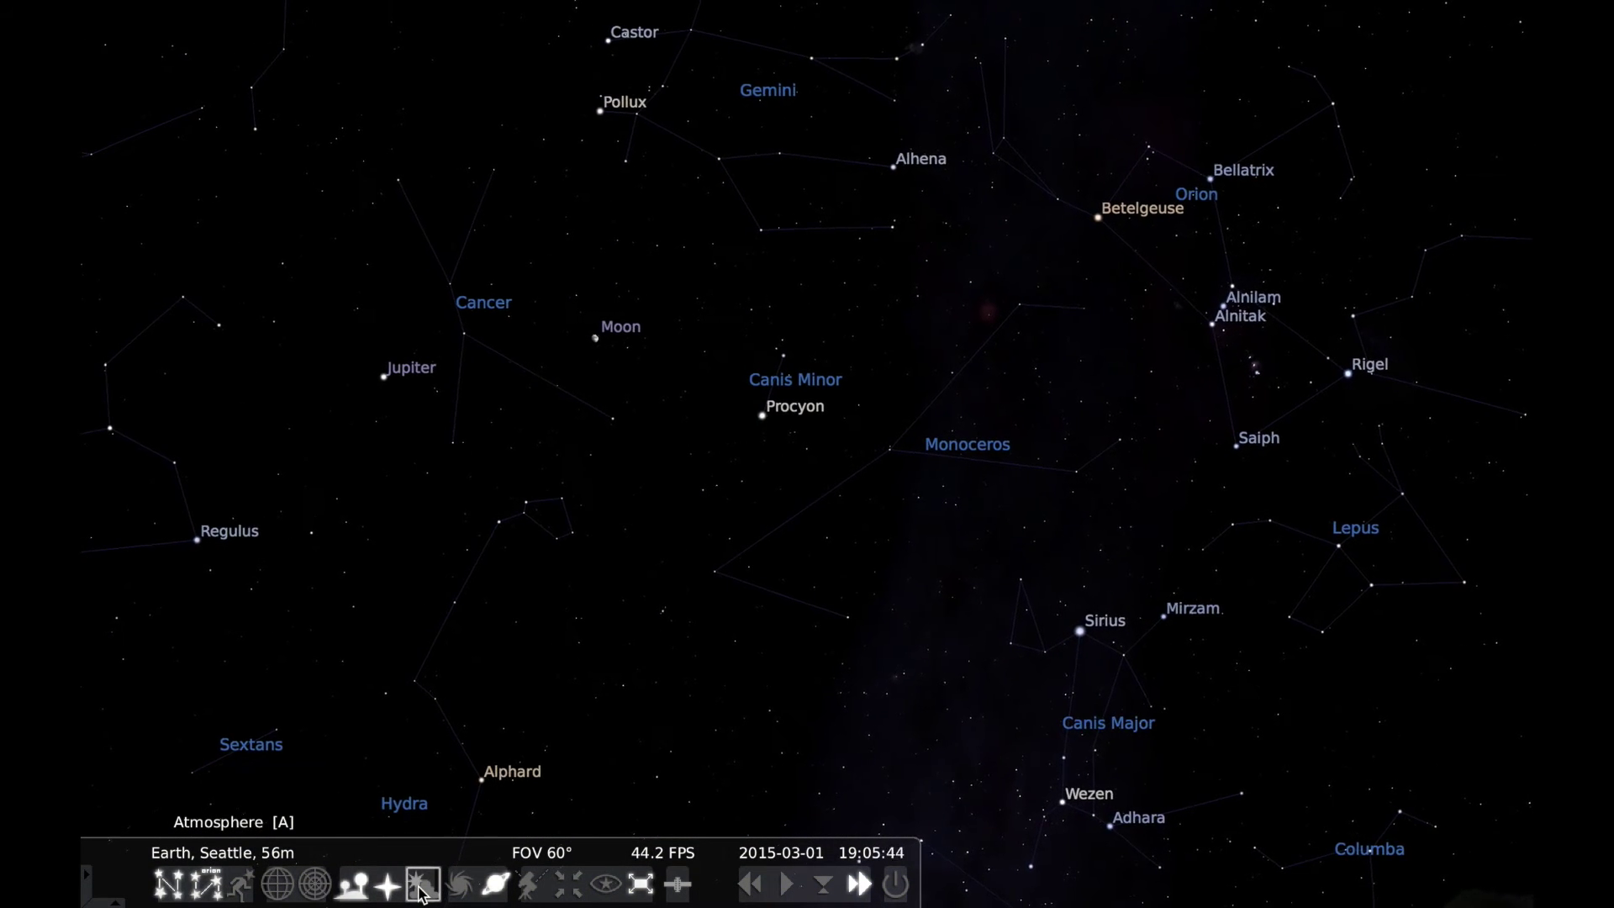
Step: Switch the atmosphere back on after comparing the sky with and without it, and restore the normal time rate
click(422, 889)
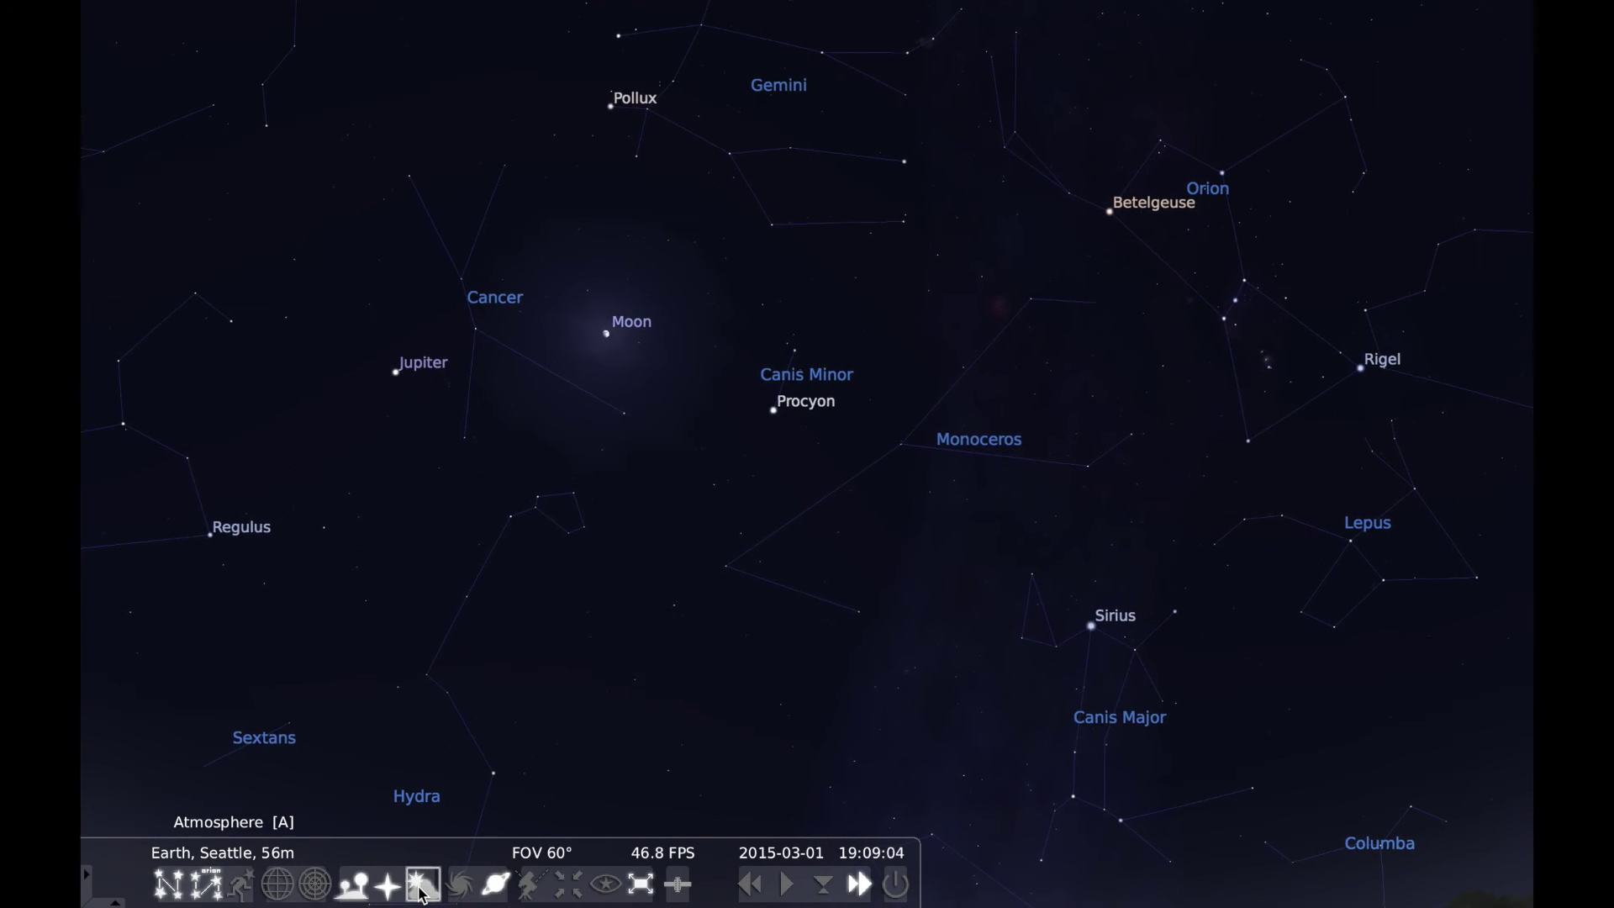
click(423, 891)
click(423, 891)
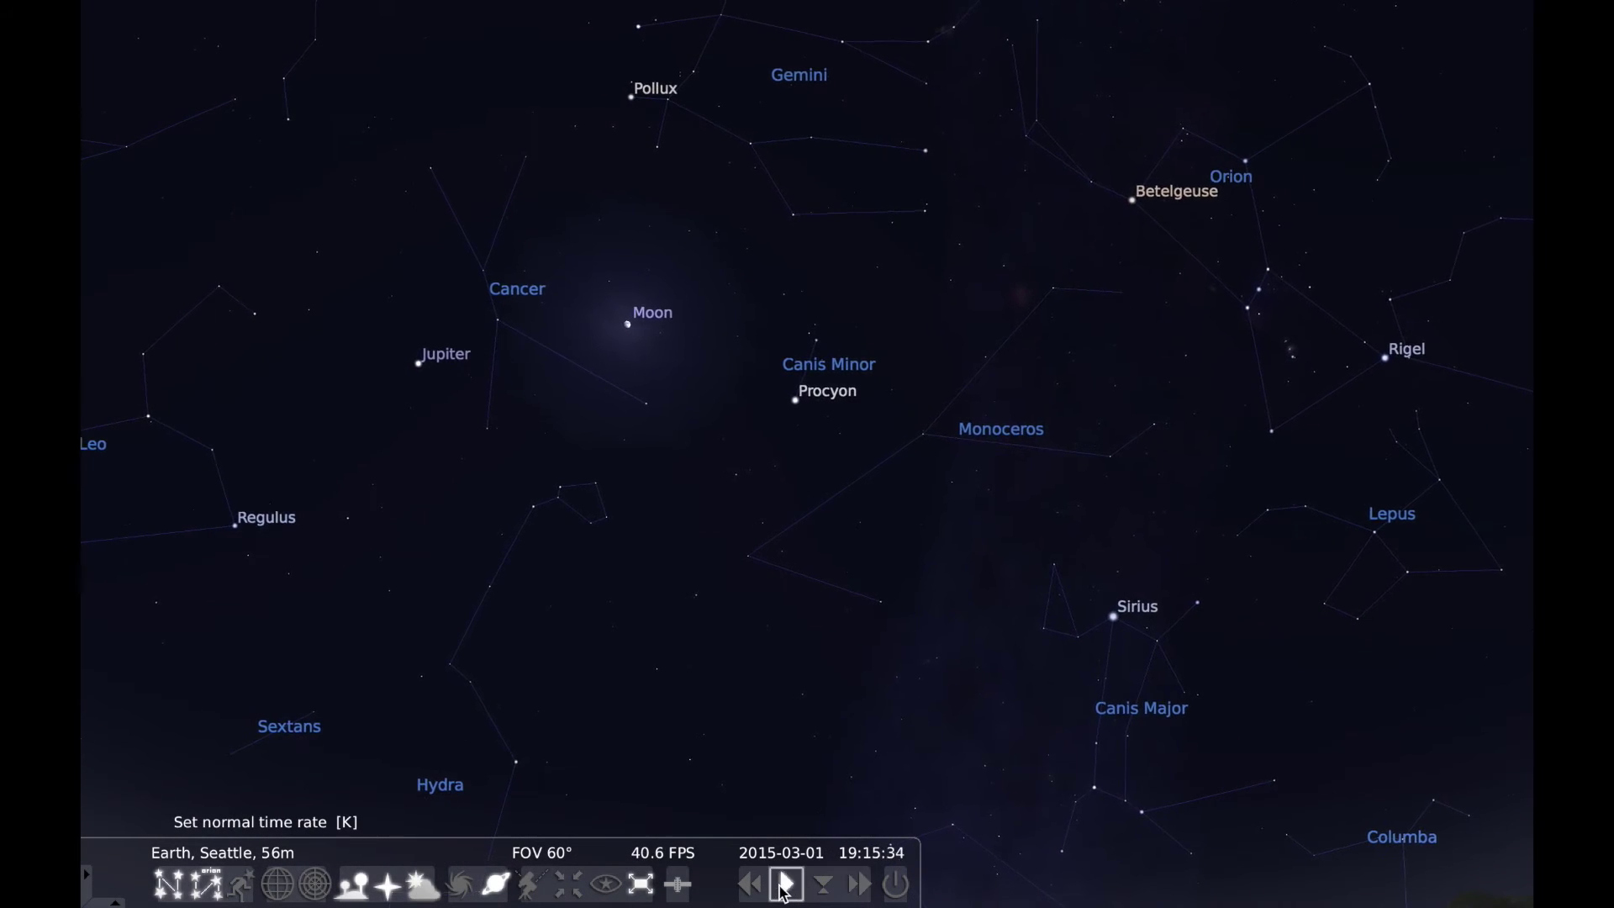
Step: Look across the sky from Orion and Taurus to Uranus, Venus and Mars above the western horizon
key(Right)
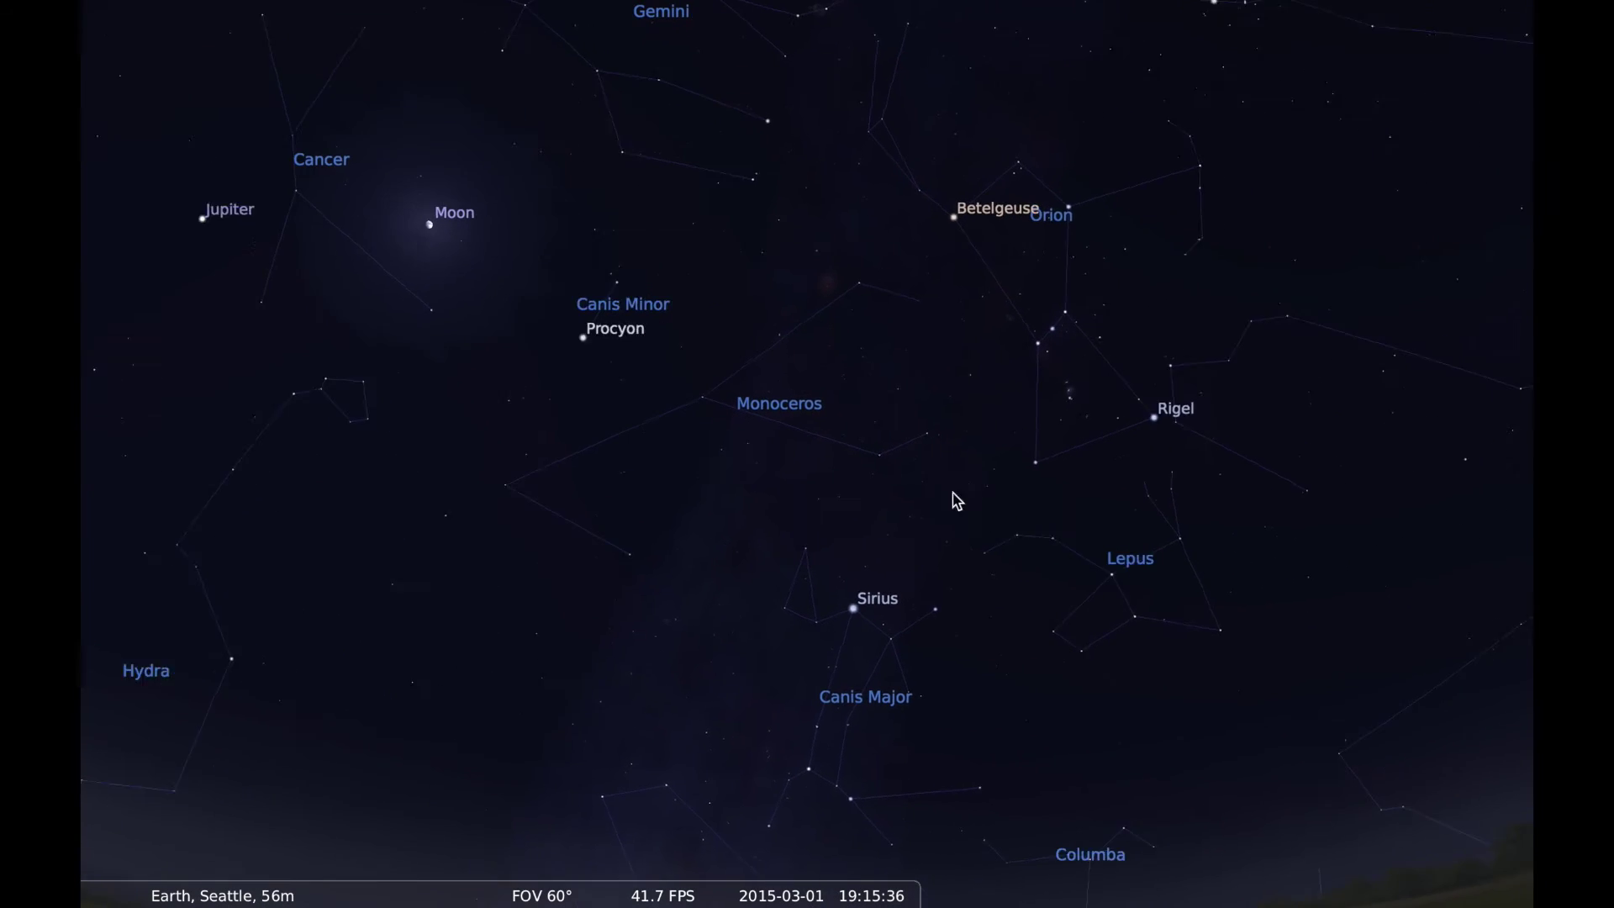
key(Up)
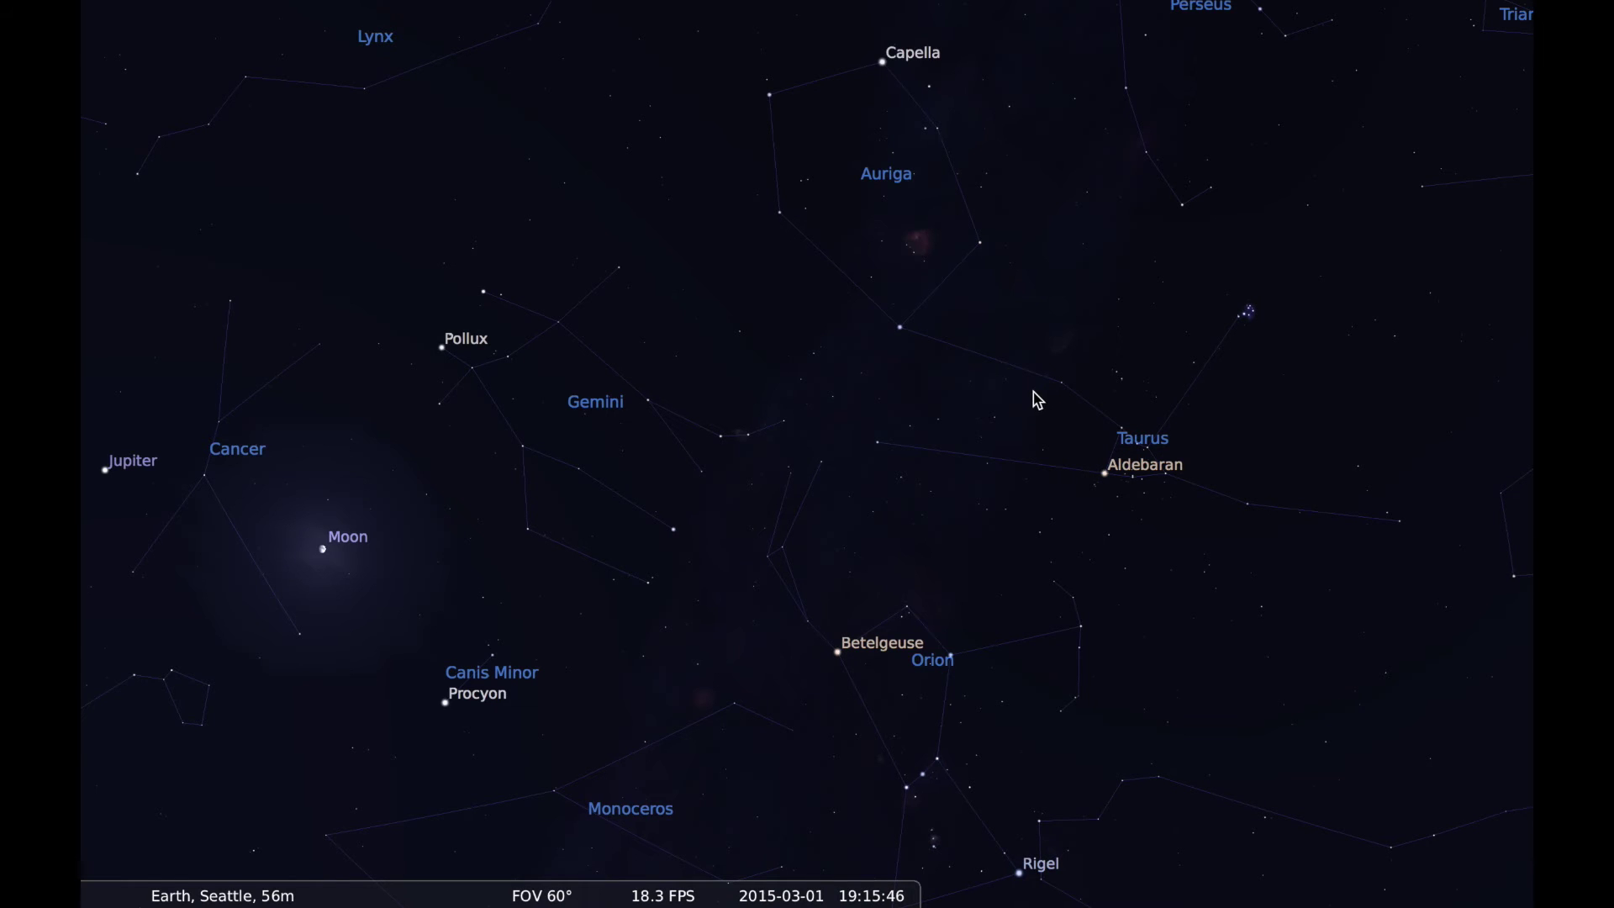
drag(1095, 526, 1060, 427)
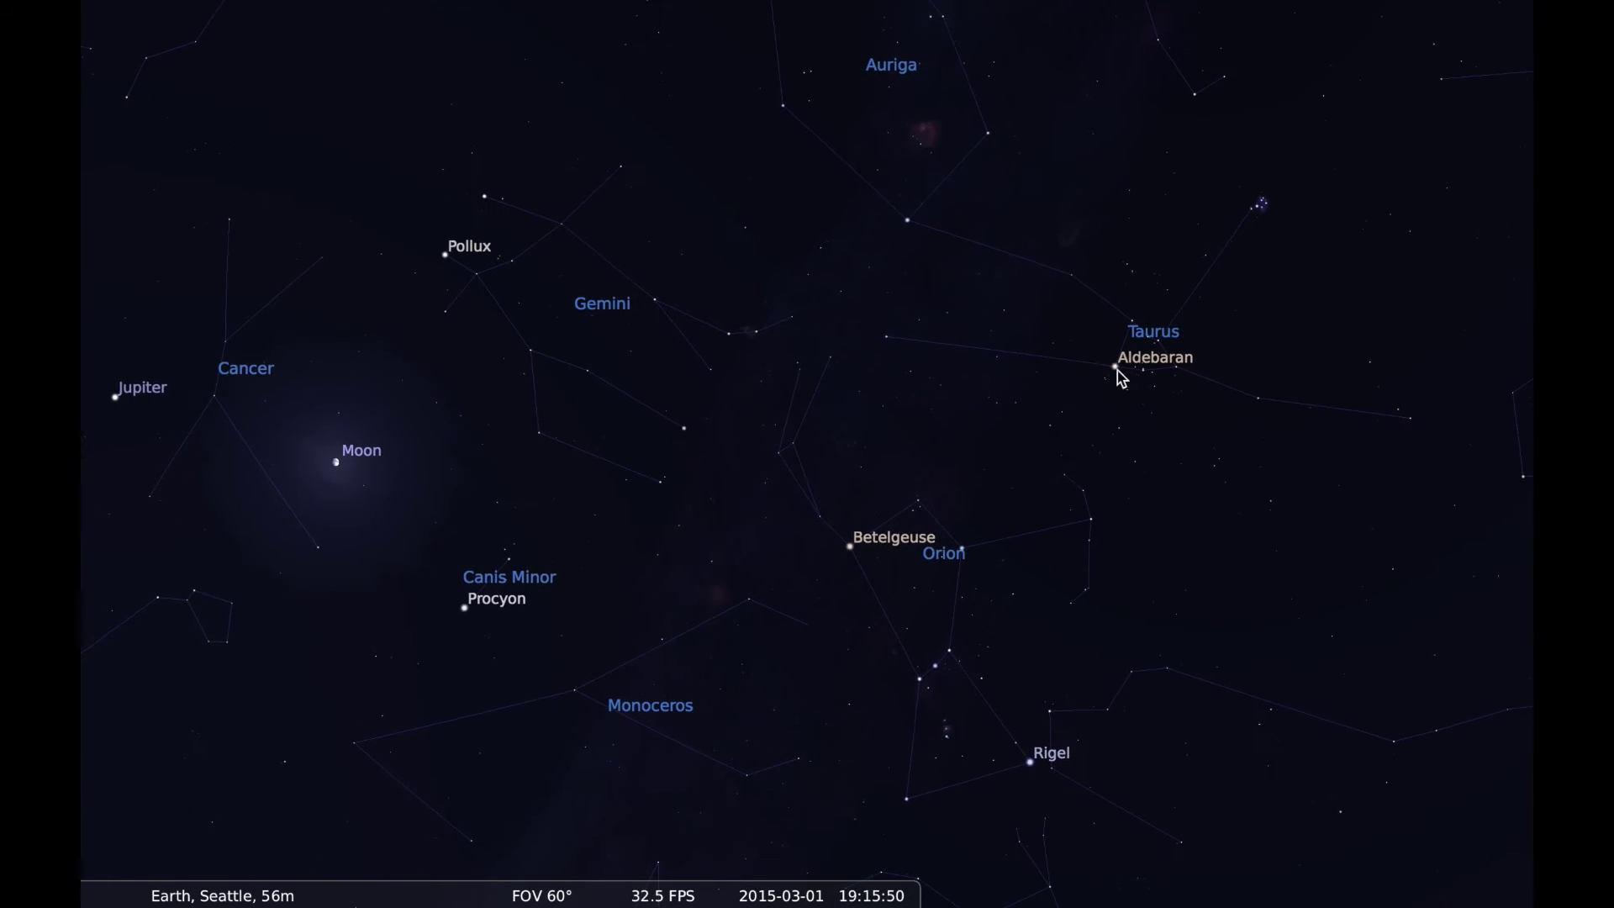
drag(1283, 482, 1084, 458)
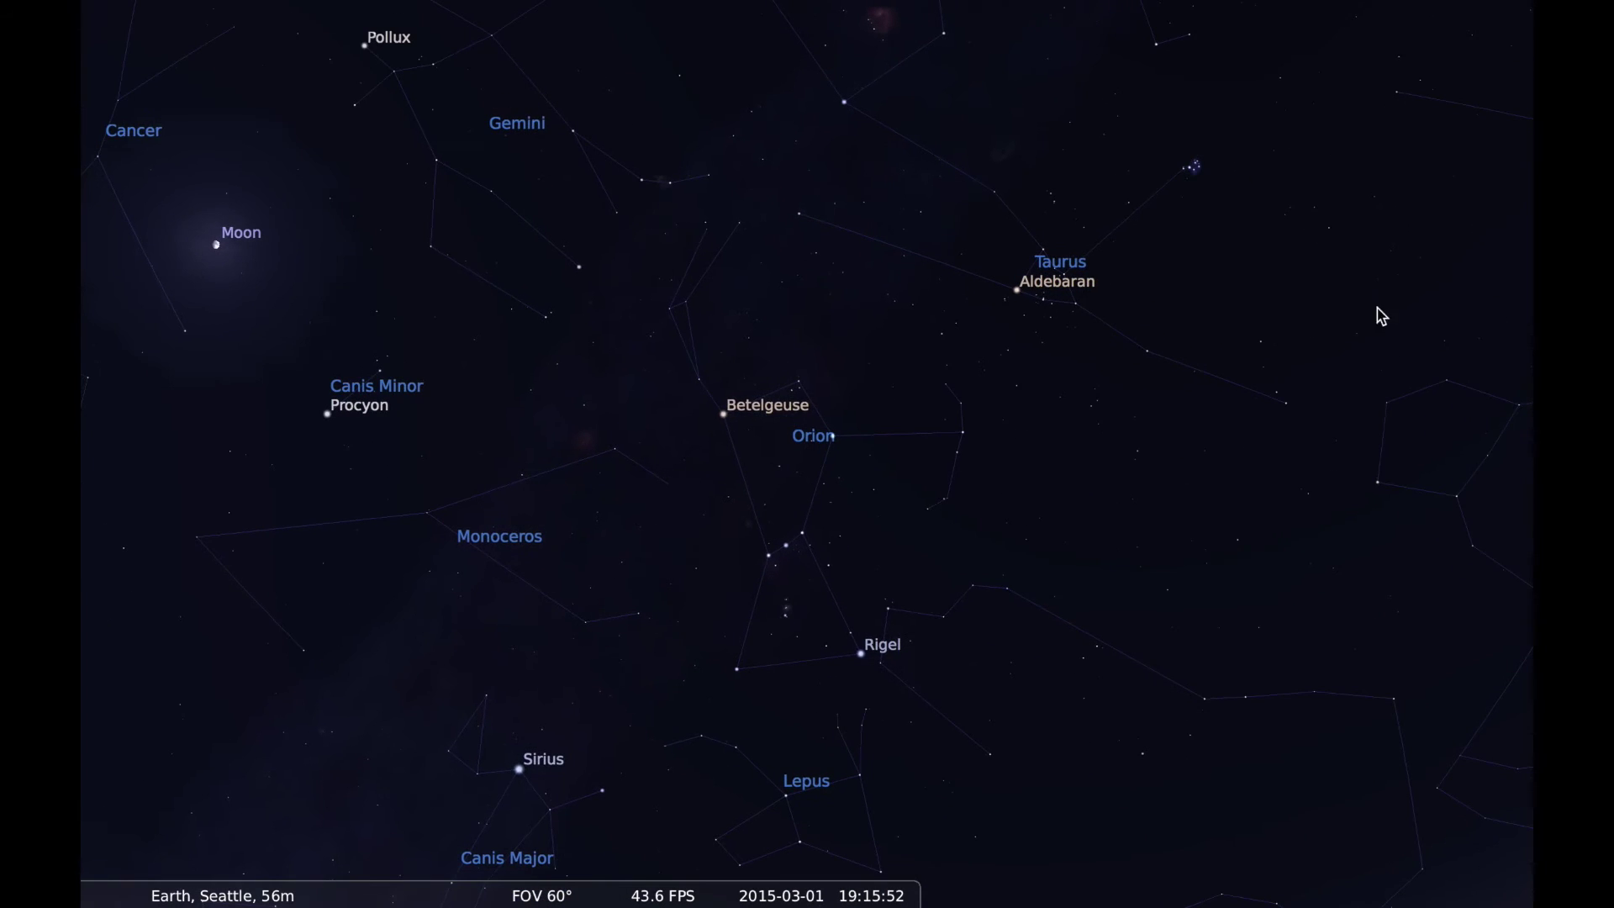
drag(1464, 219, 1185, 281)
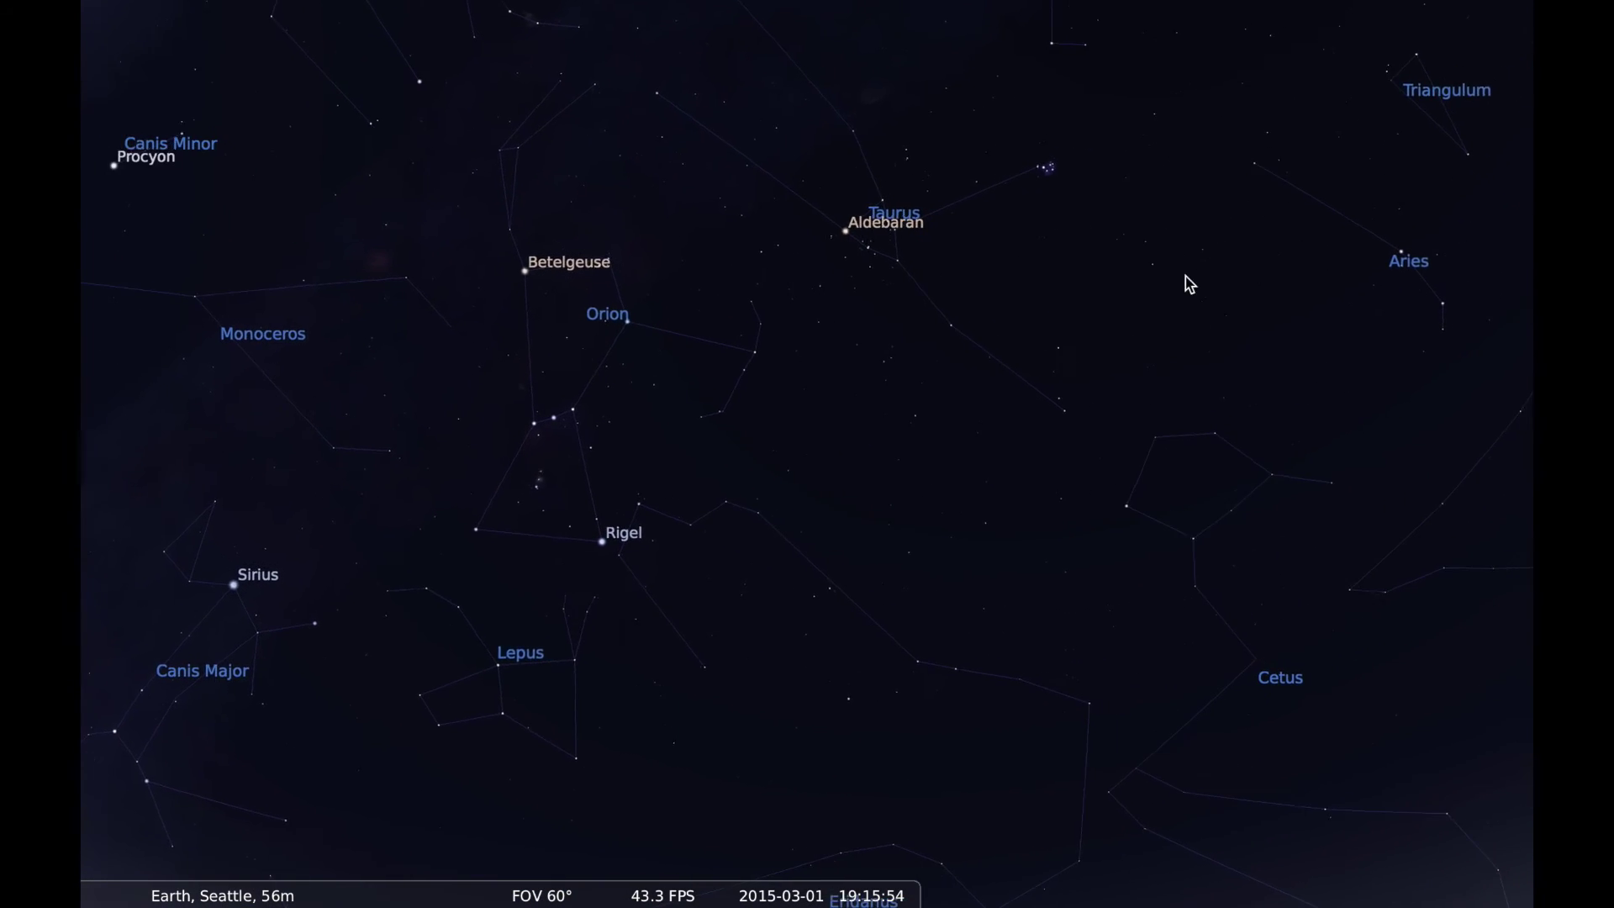
drag(1431, 152, 1163, 334)
drag(1314, 490, 1038, 417)
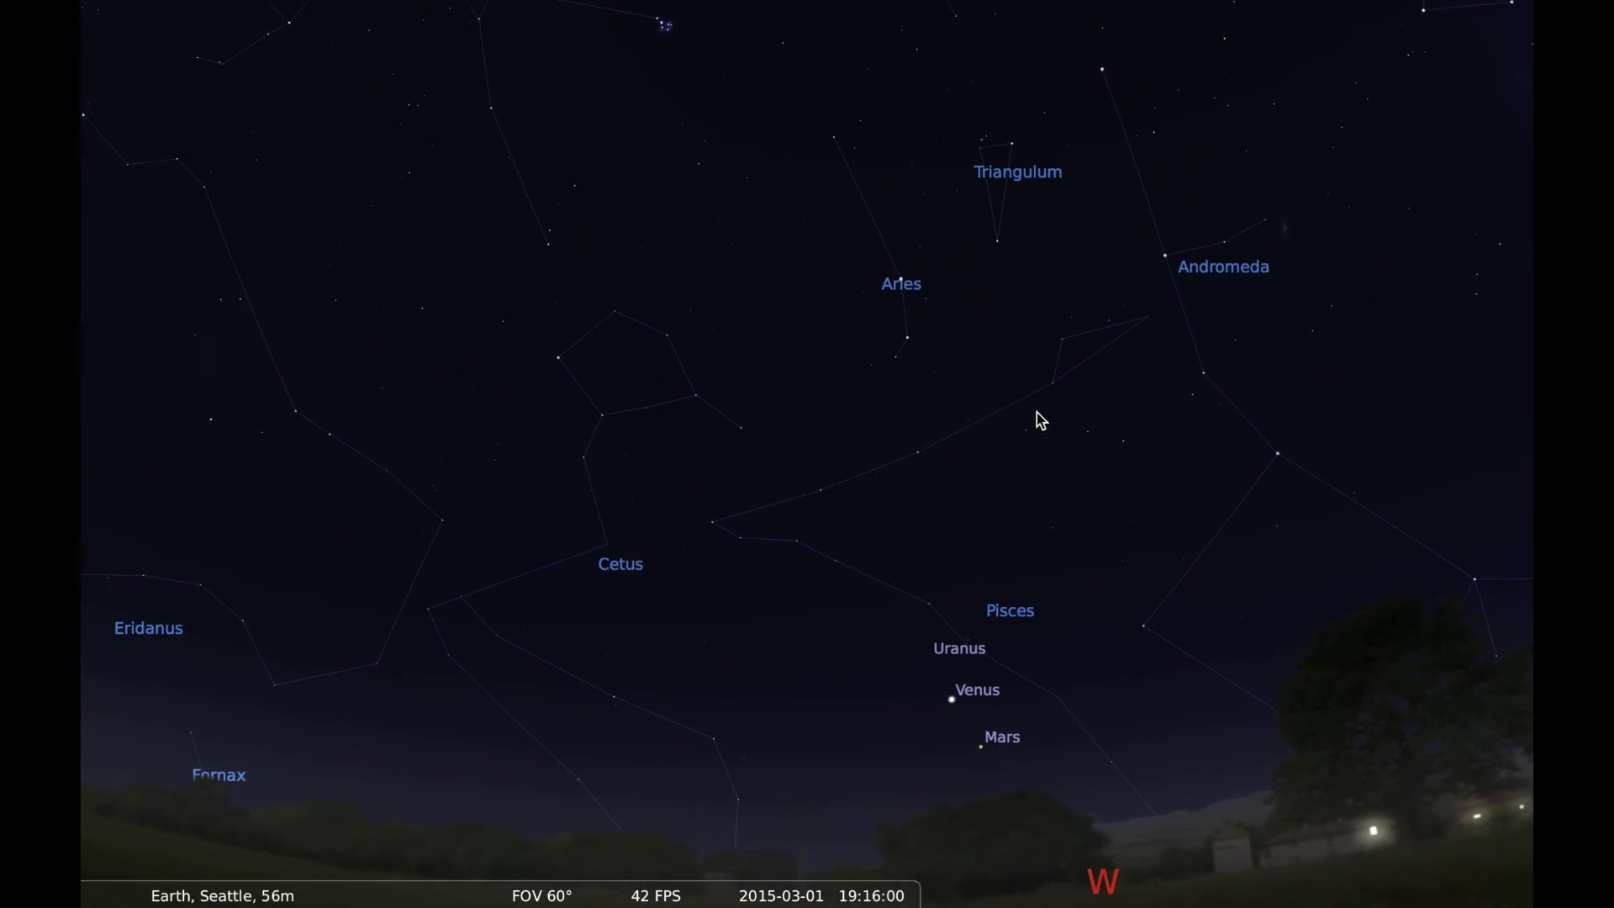
drag(1227, 388, 1101, 397)
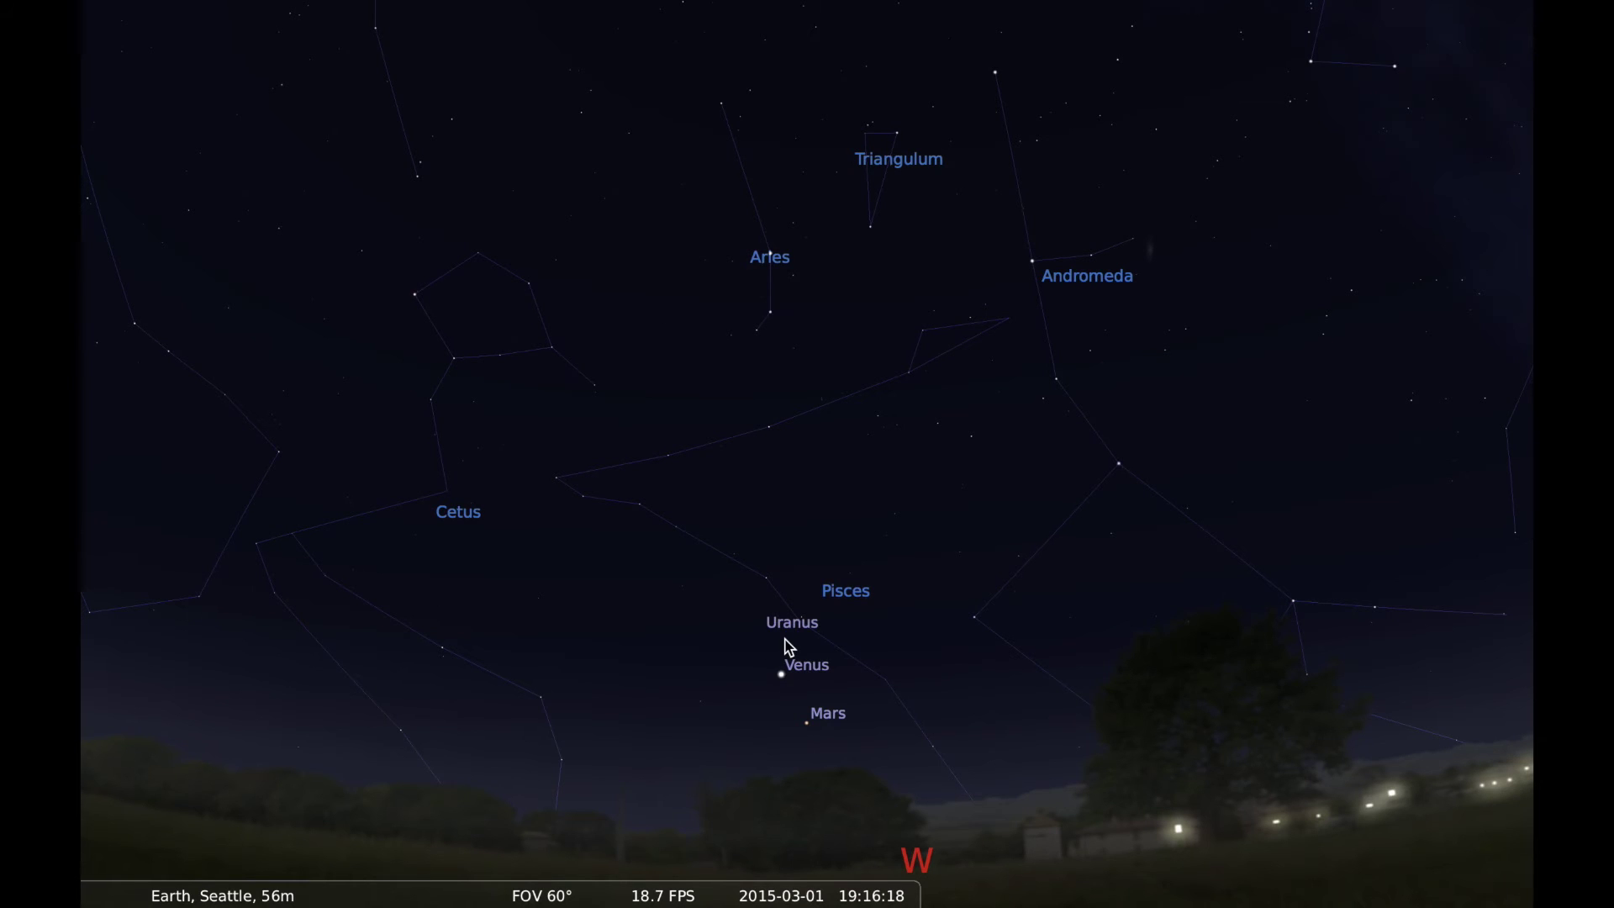
Step: Speed up time by two steps to lower the planets toward the western horizon, and restore the normal rate
mouse_move(915, 889)
click(859, 884)
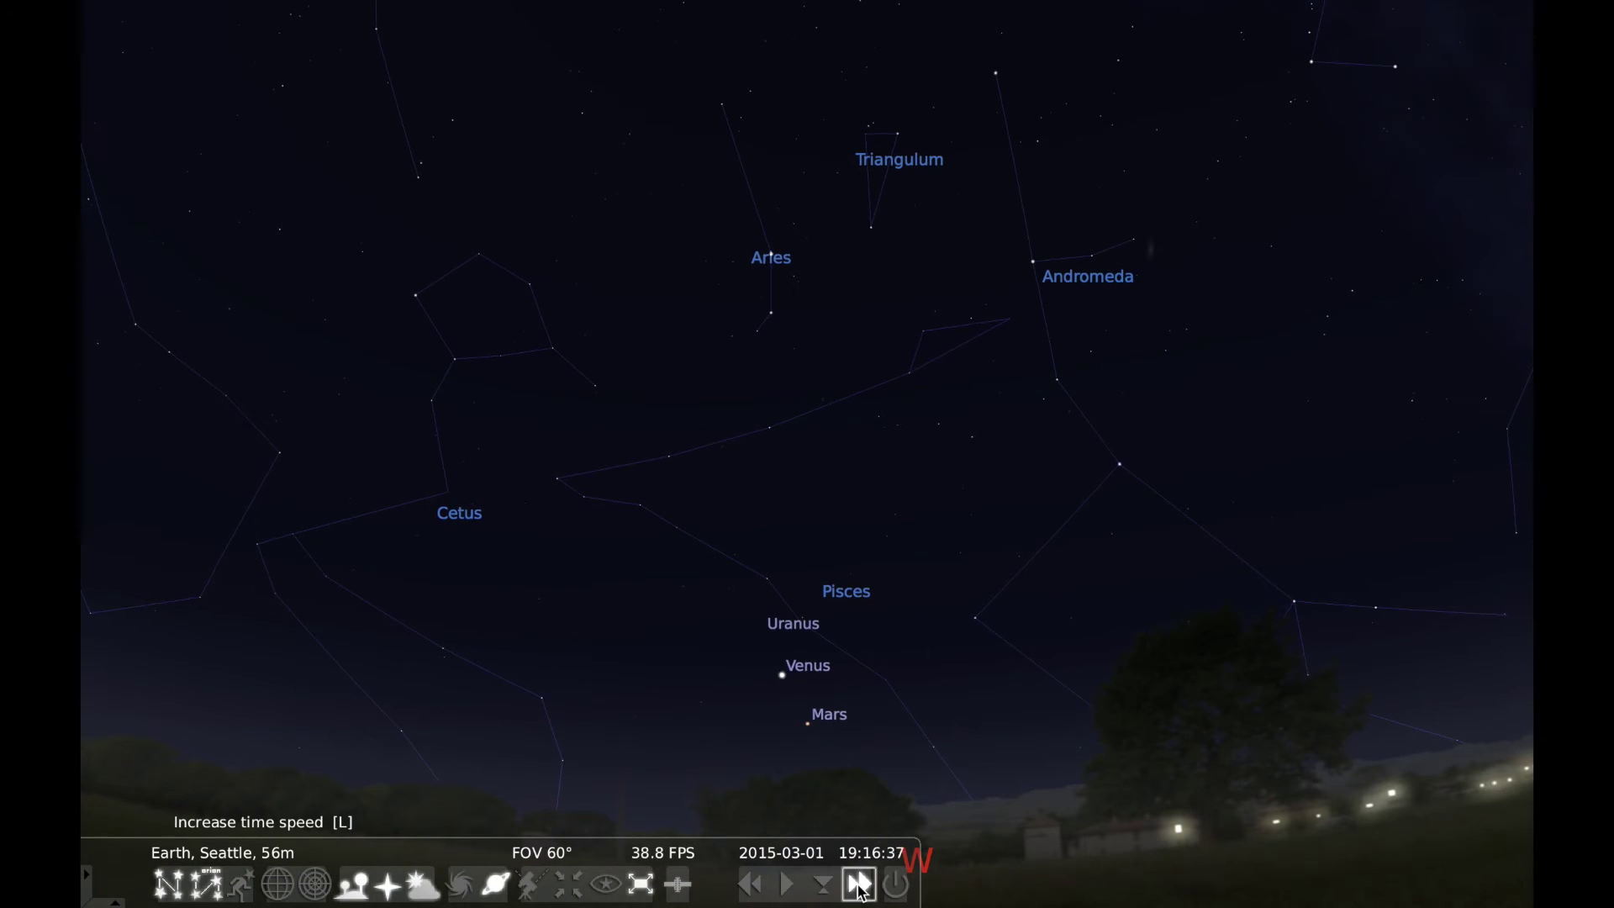
click(858, 884)
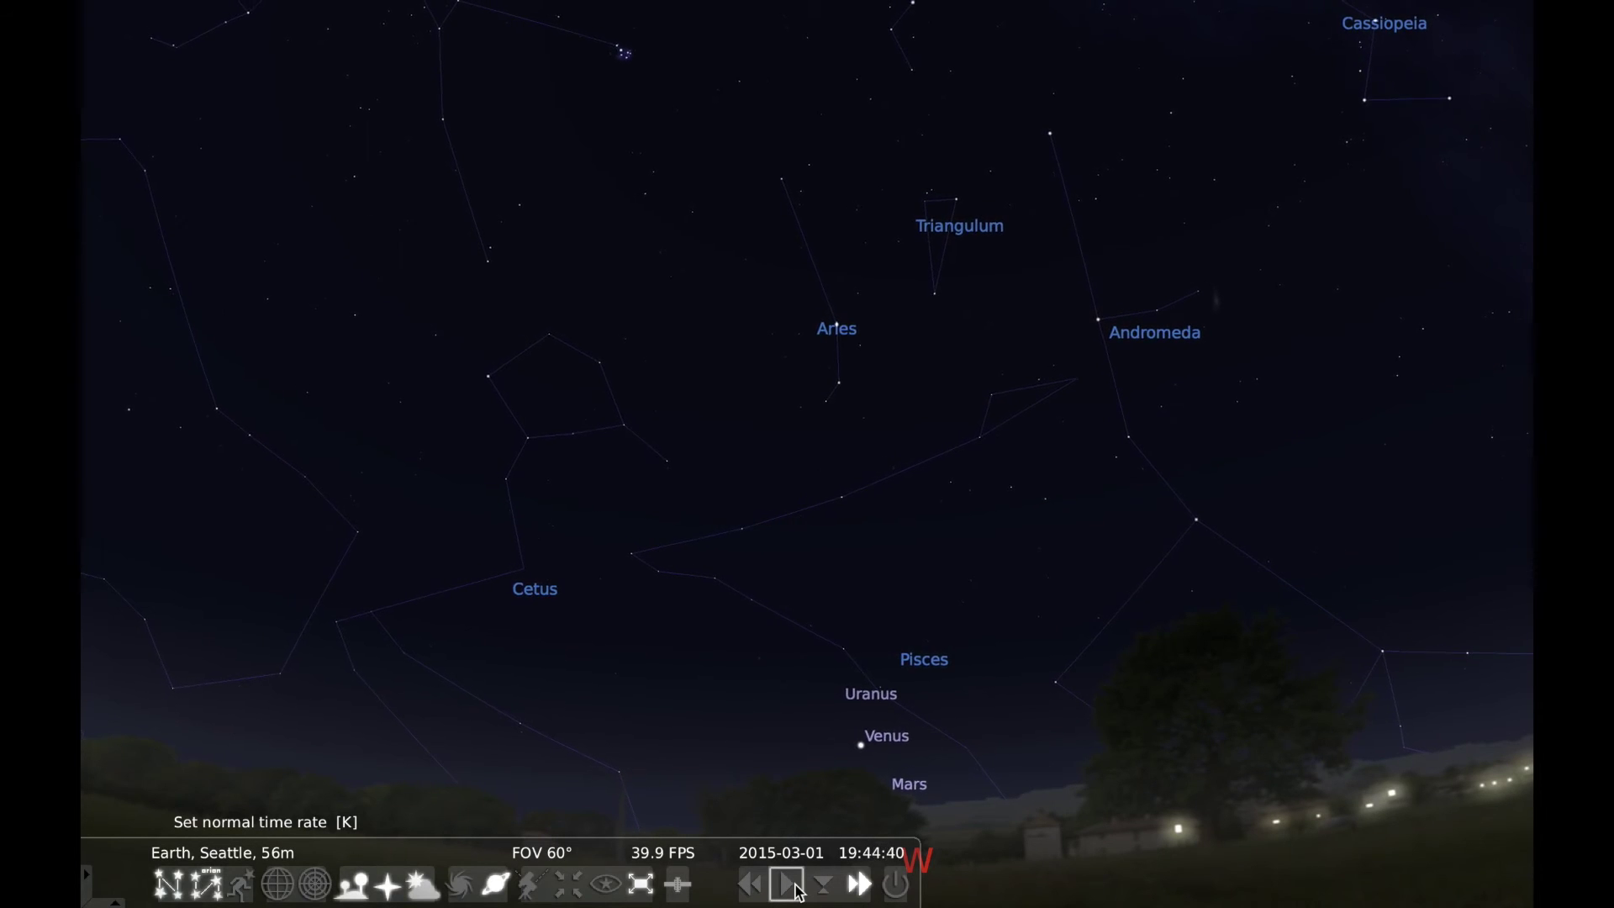
click(797, 890)
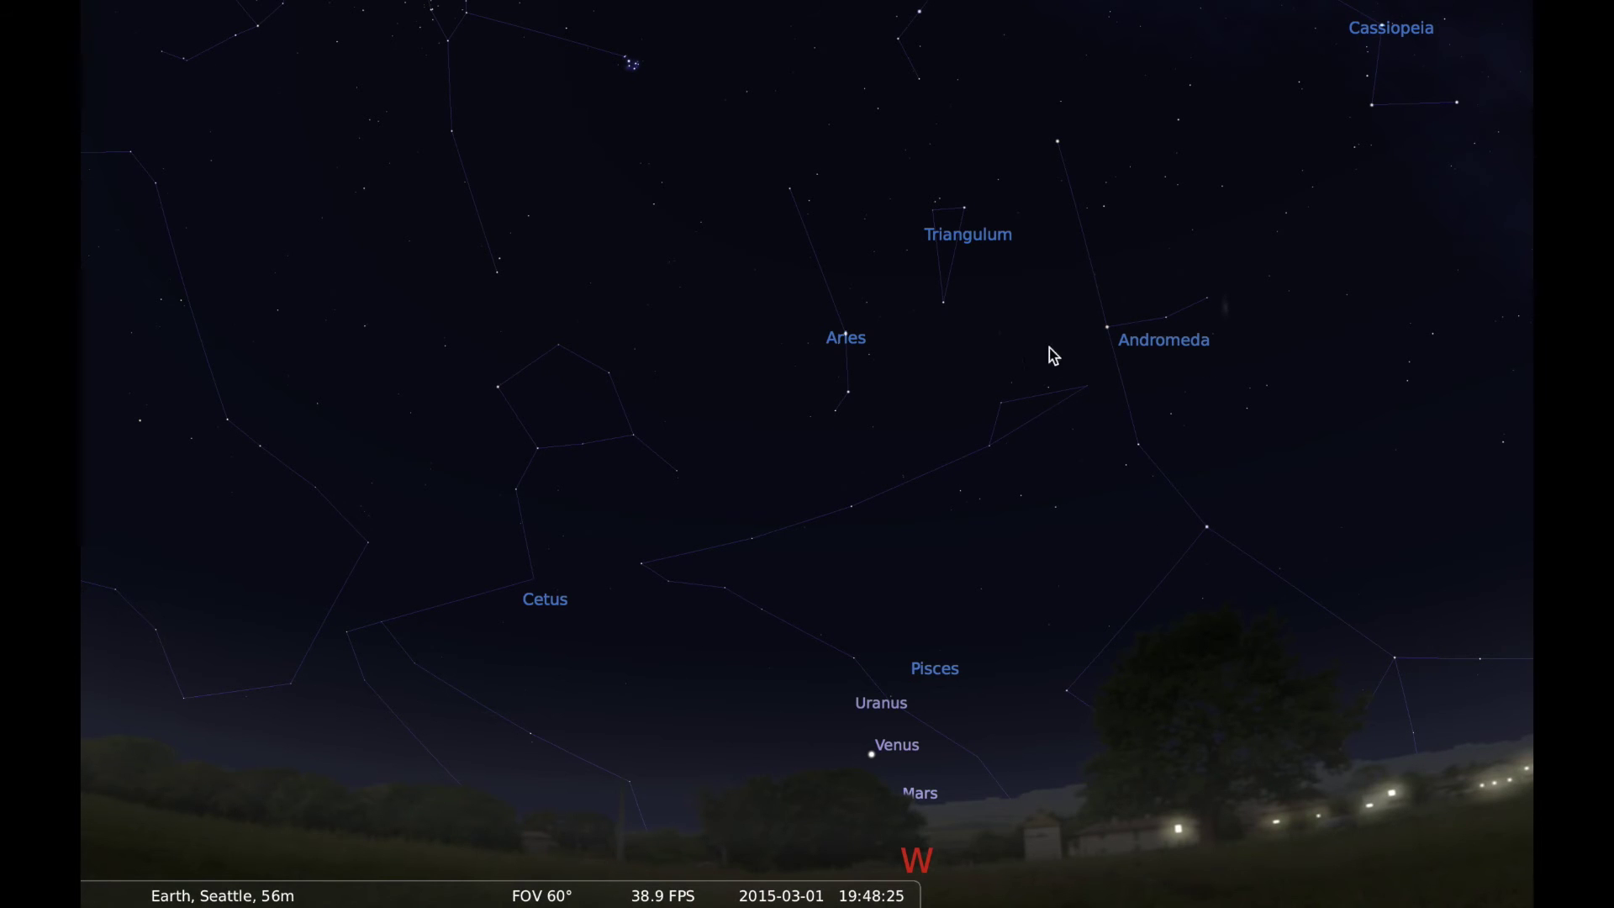
Step: Turn on the deep-sky objects and show the information for the Andromeda Galaxy
drag(1334, 483, 1171, 483)
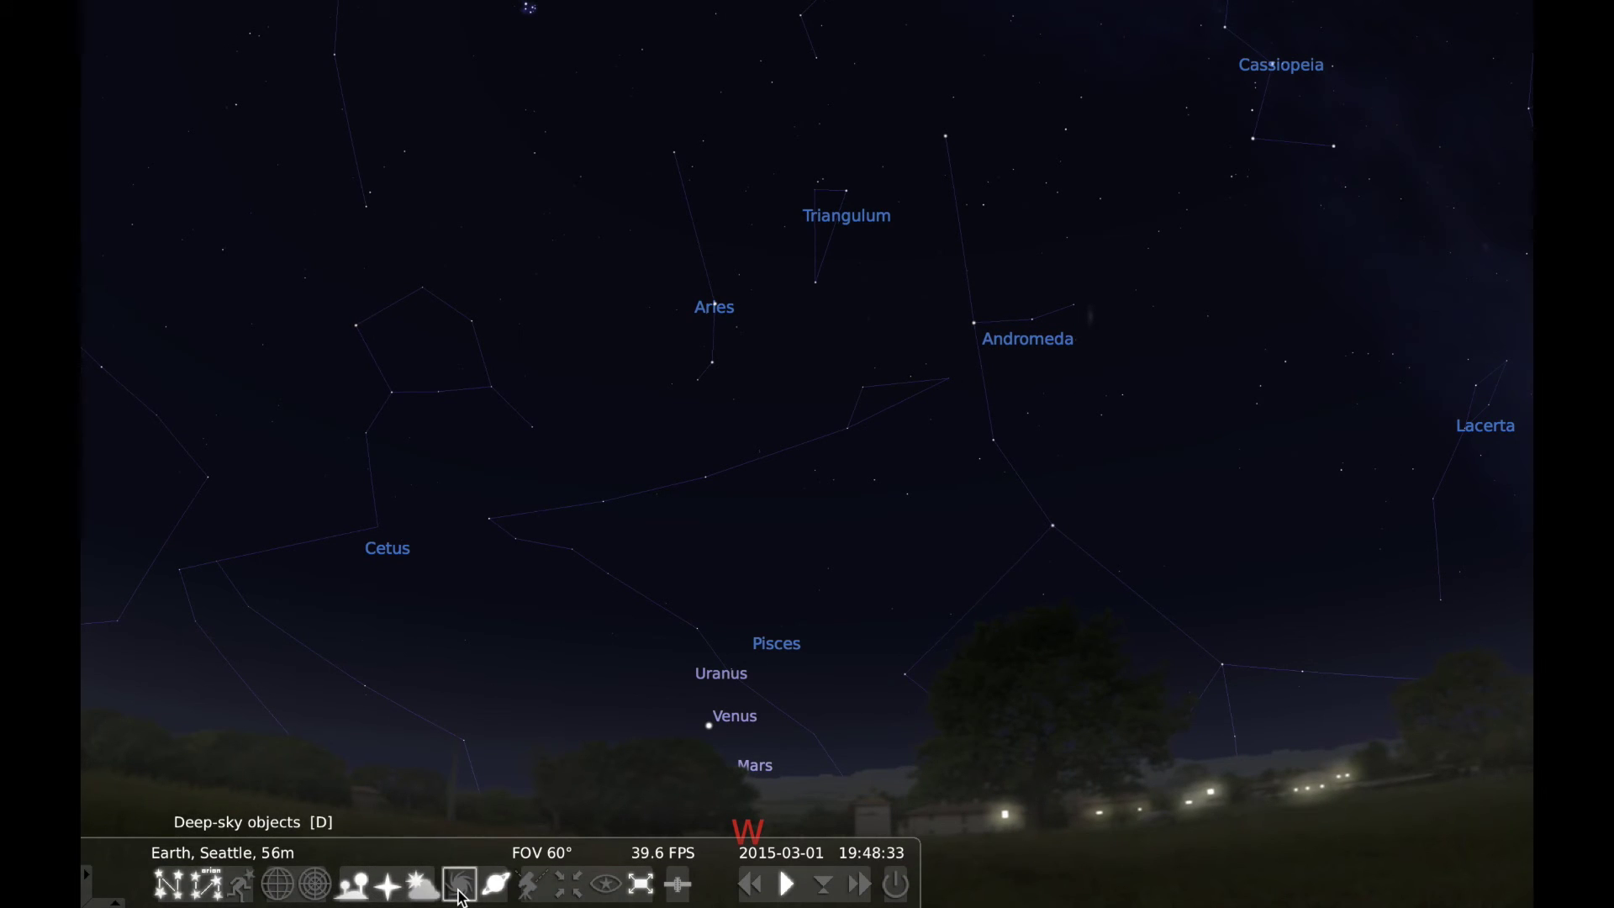
click(461, 891)
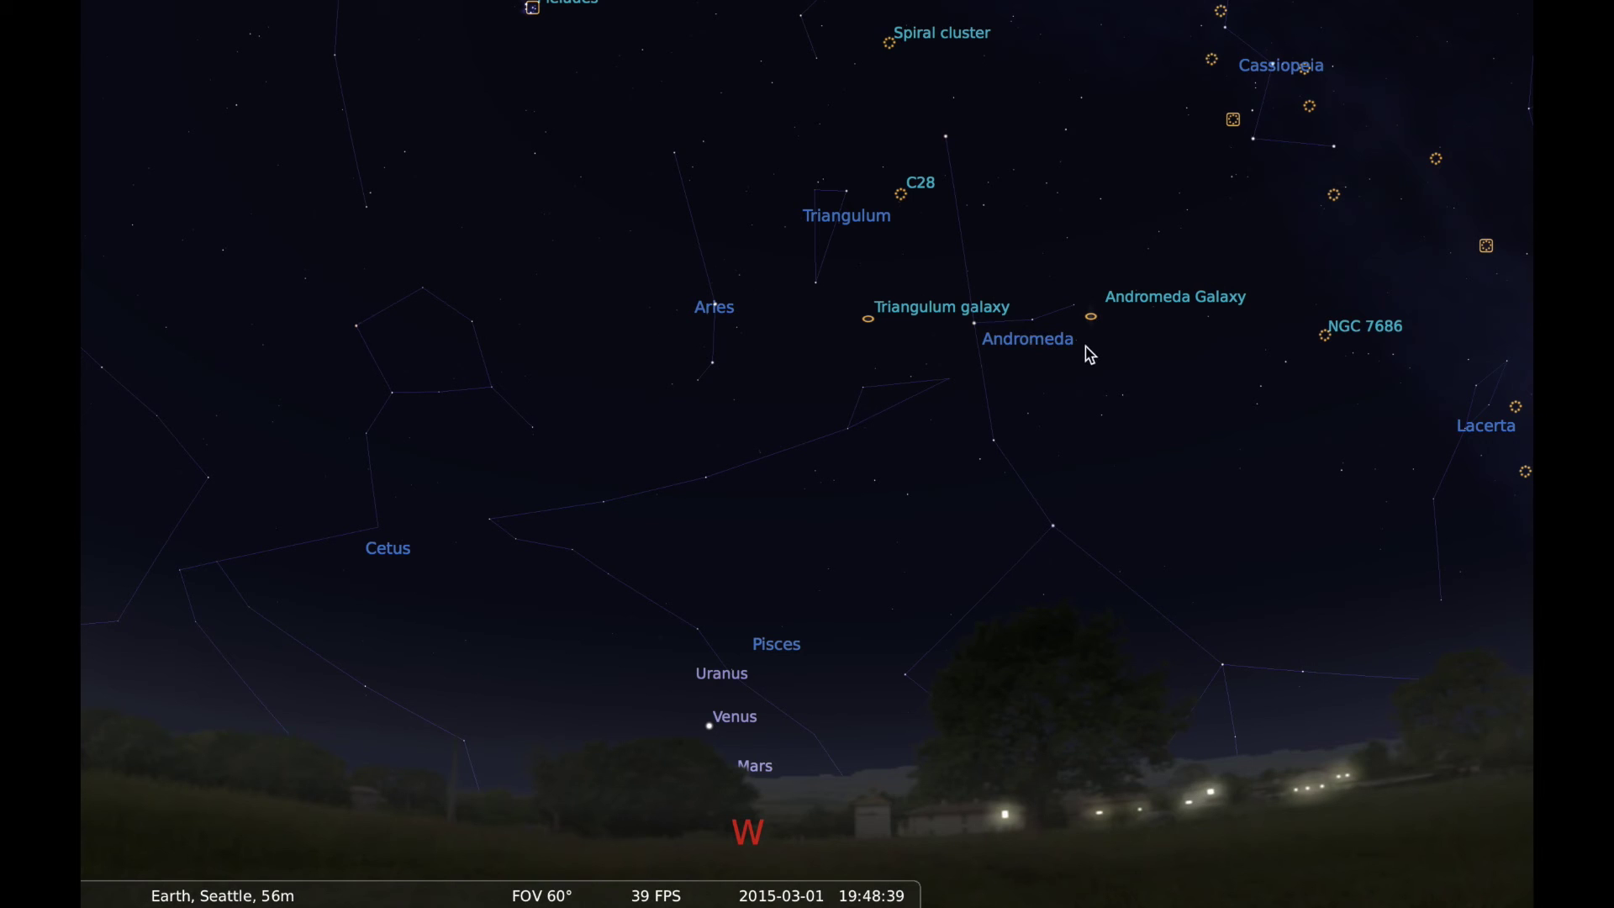
click(1097, 321)
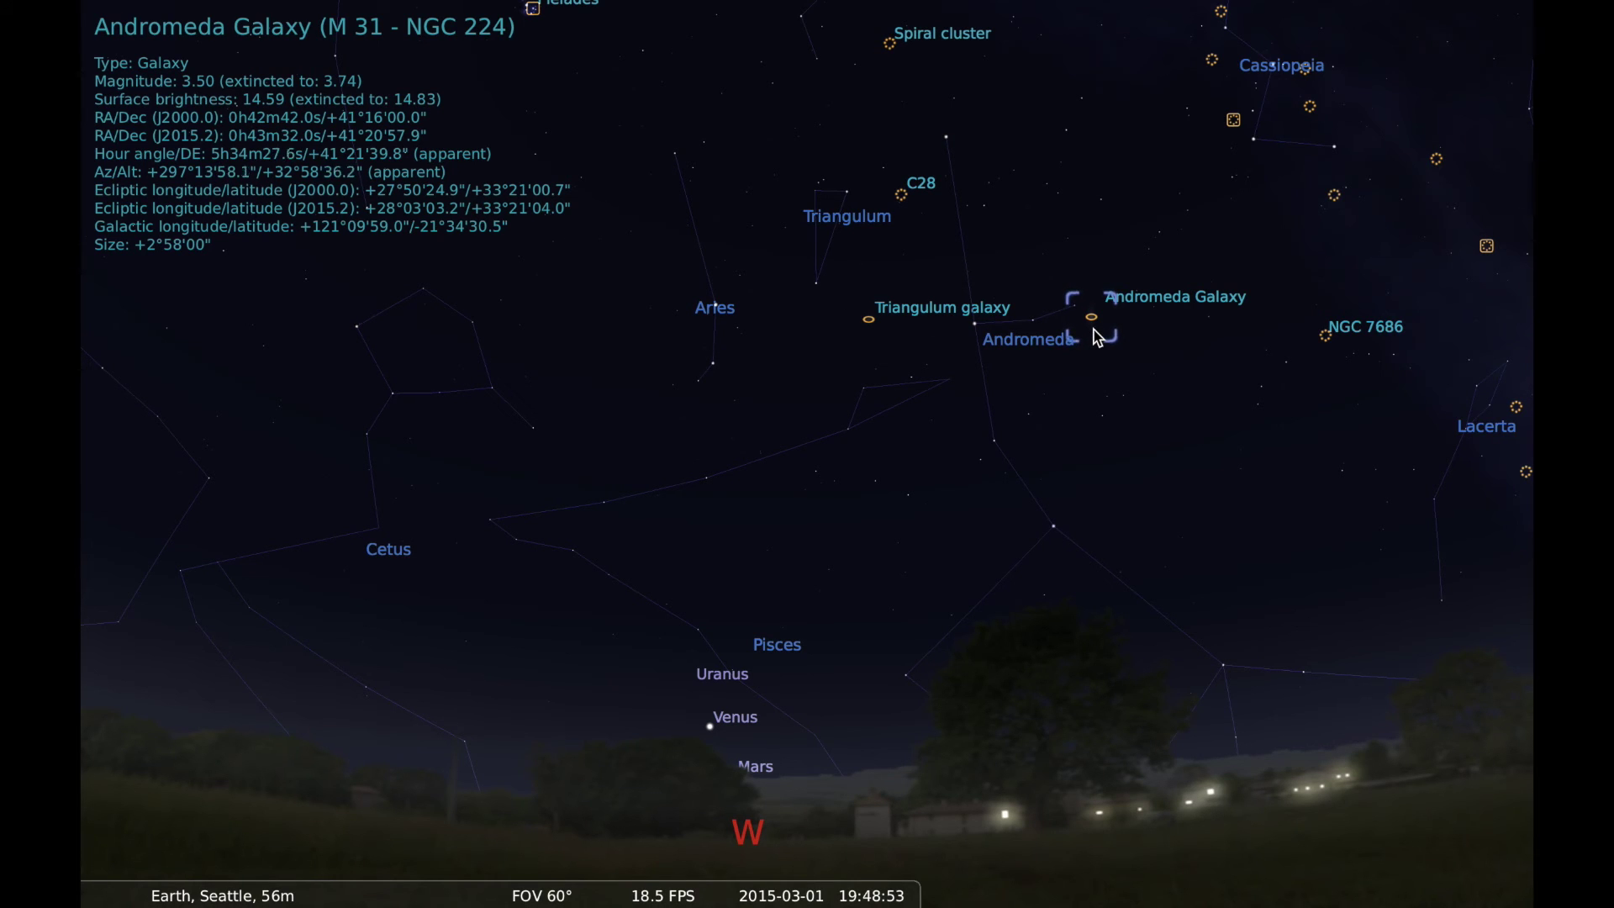
Step: Examine the deep-sky markers from Andromeda toward Cepheus and hide the deep-sky objects
drag(1111, 351, 975, 332)
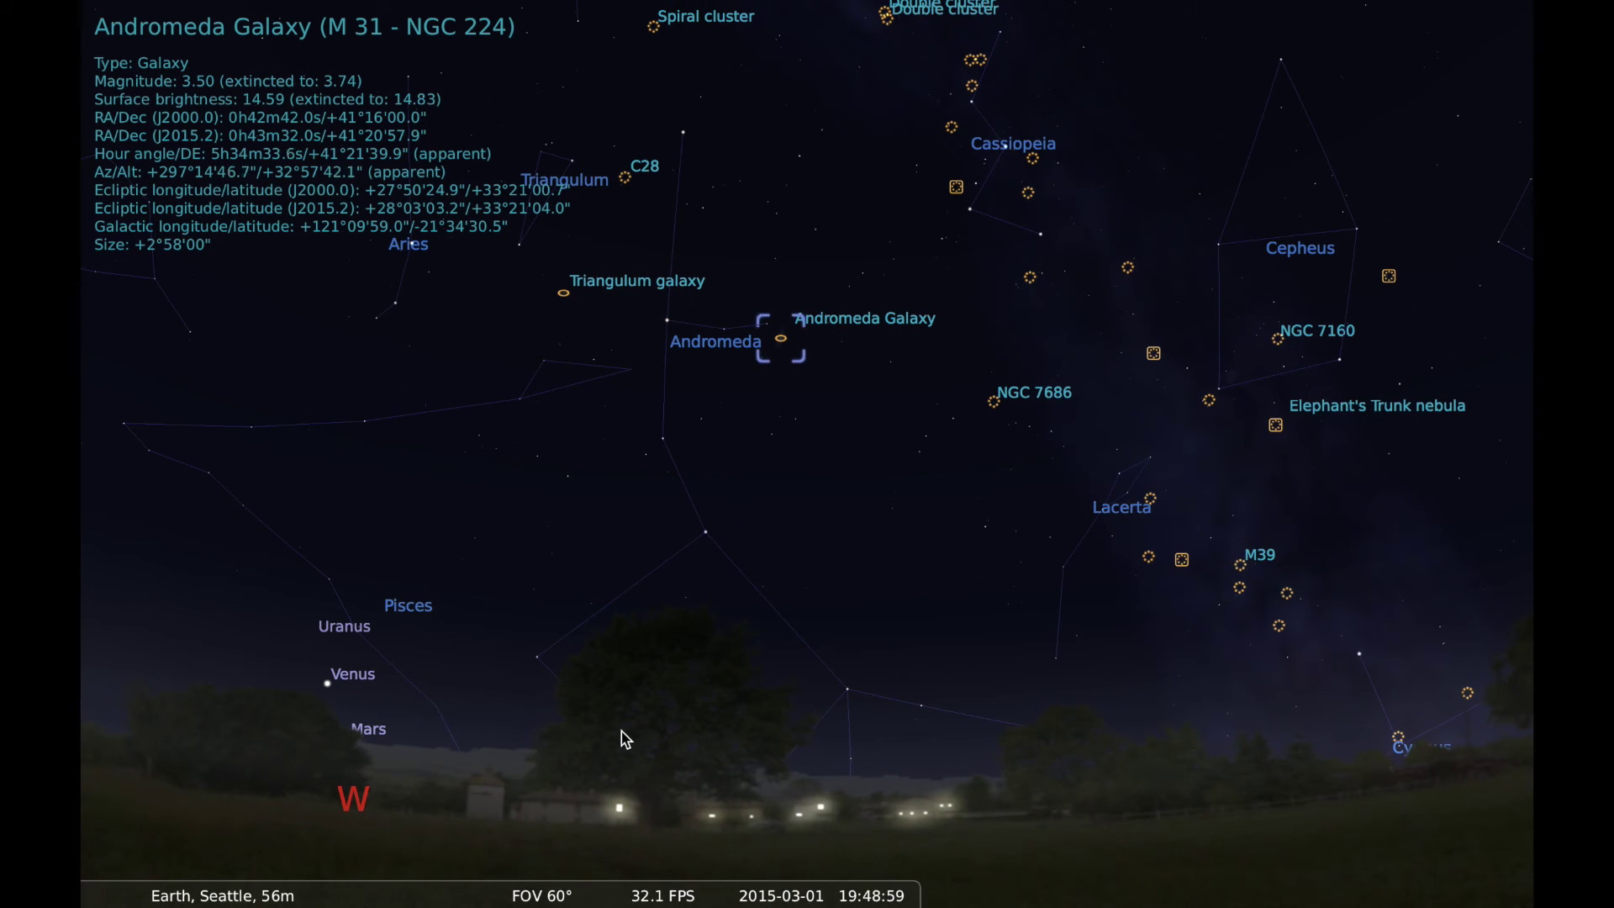
mouse_move(468, 893)
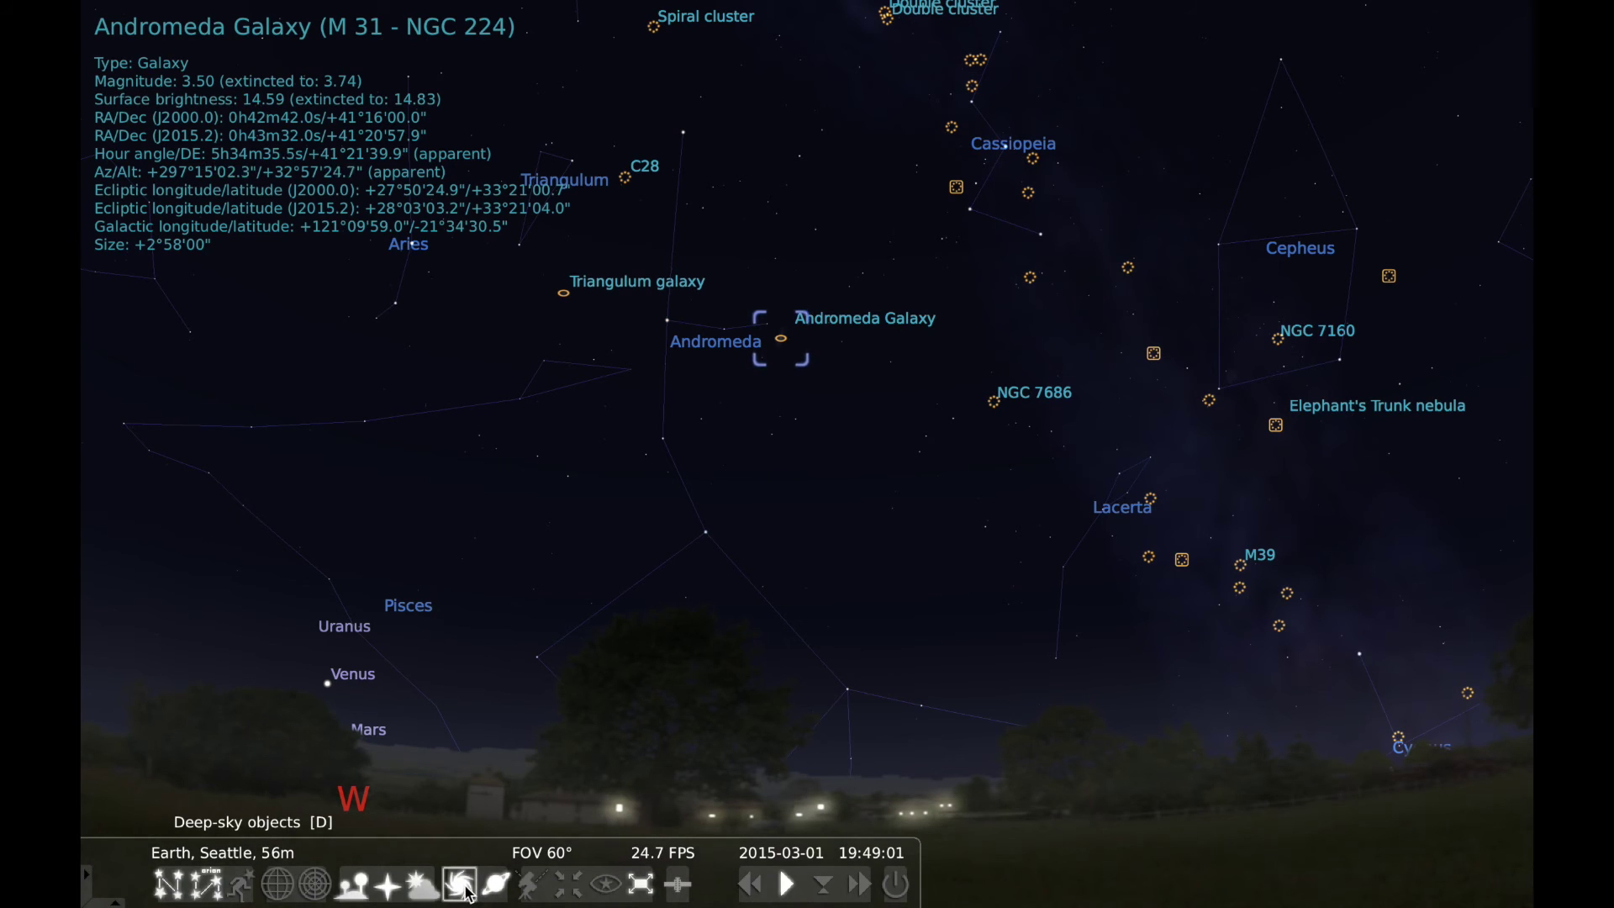
click(465, 893)
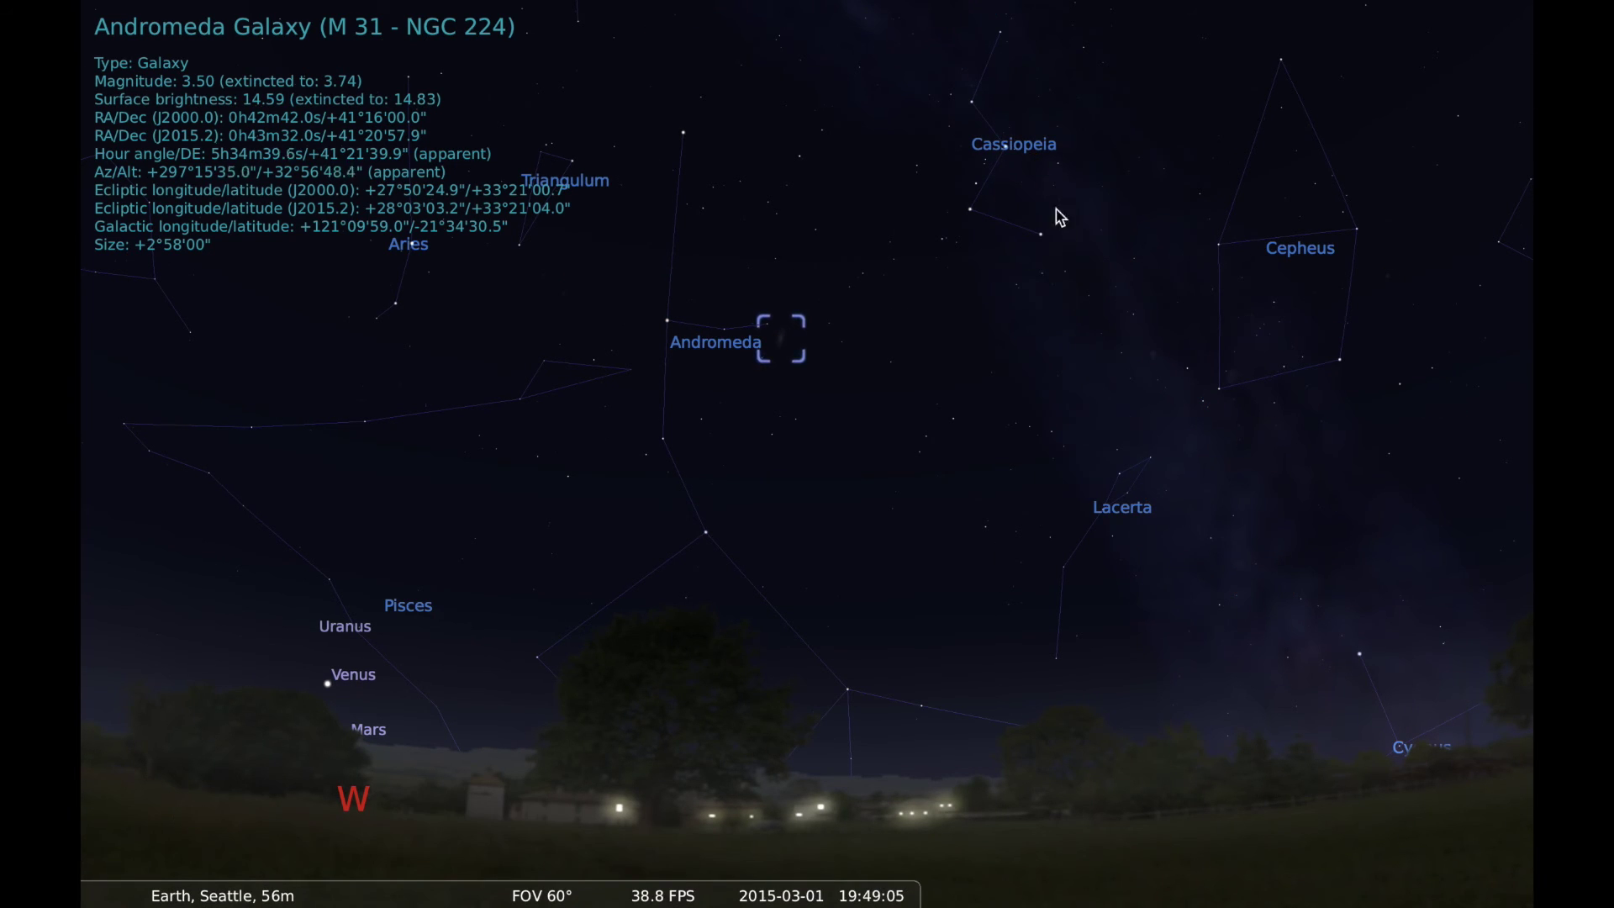
Step: Look north past Cassiopeia and Cepheus to Ursa Minor, show the information for Polaris, and clear the selection
drag(1116, 205, 1053, 377)
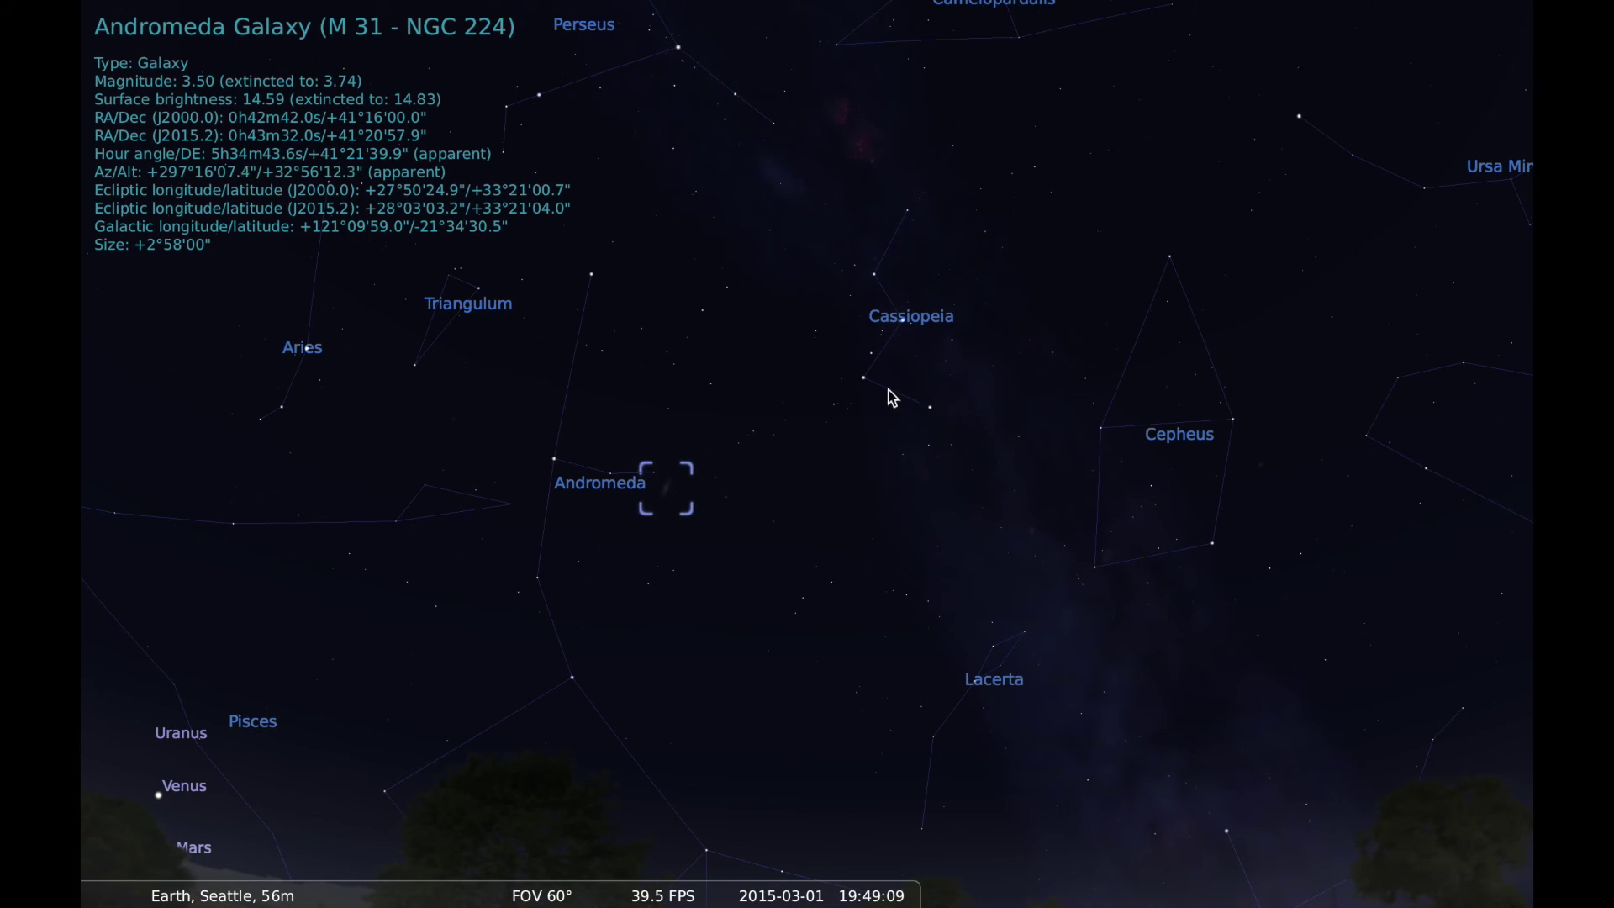
drag(972, 195, 958, 271)
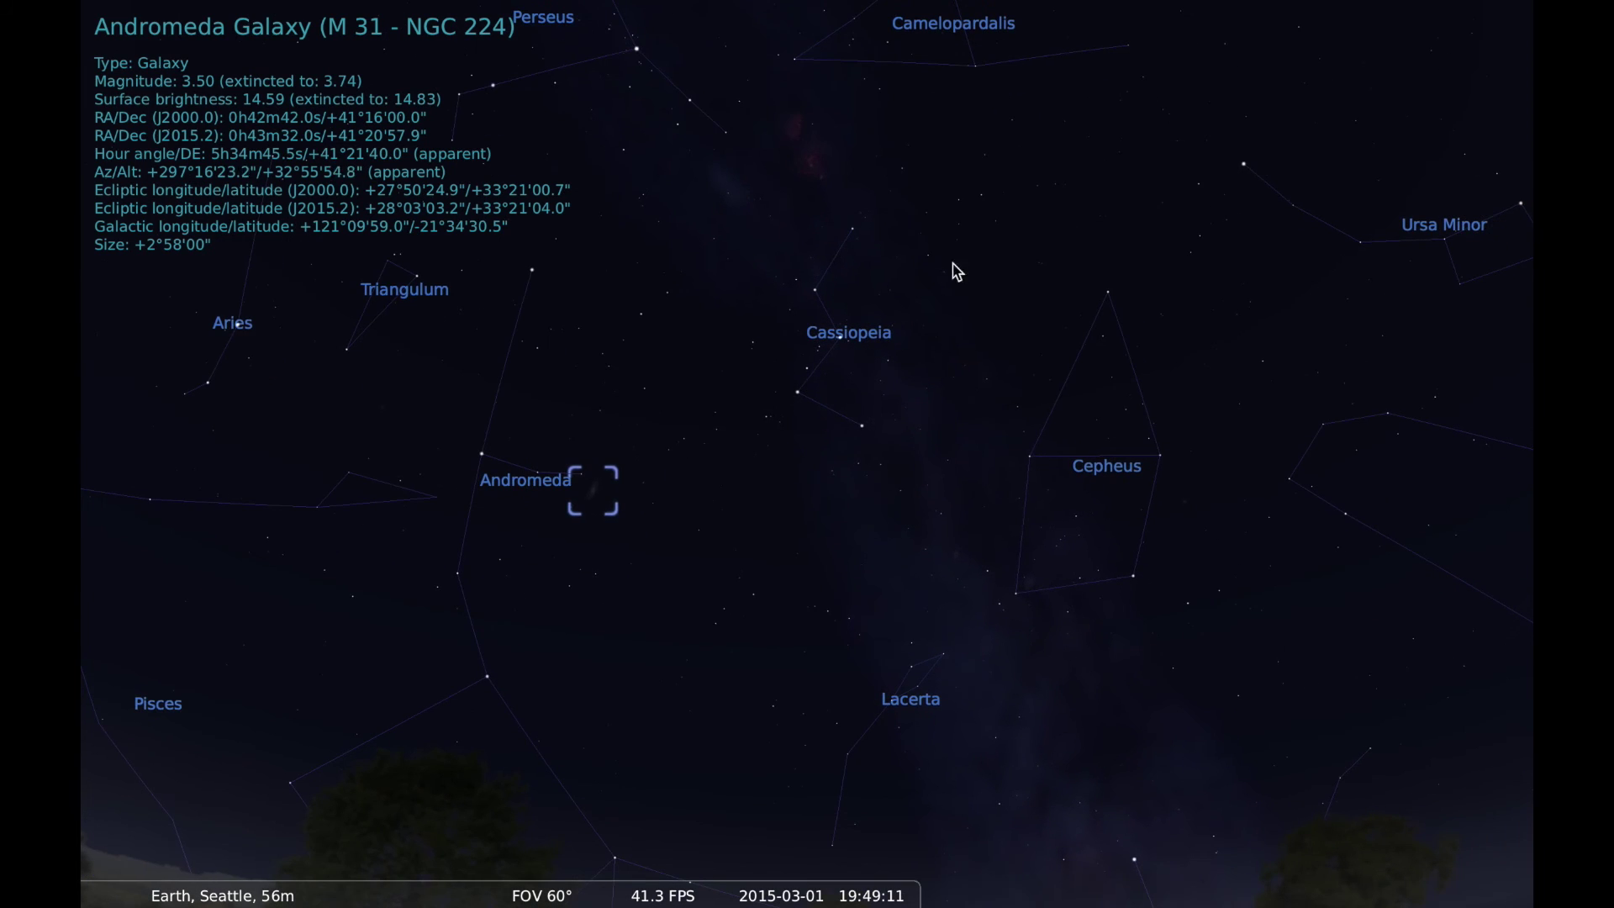
drag(1060, 470, 958, 374)
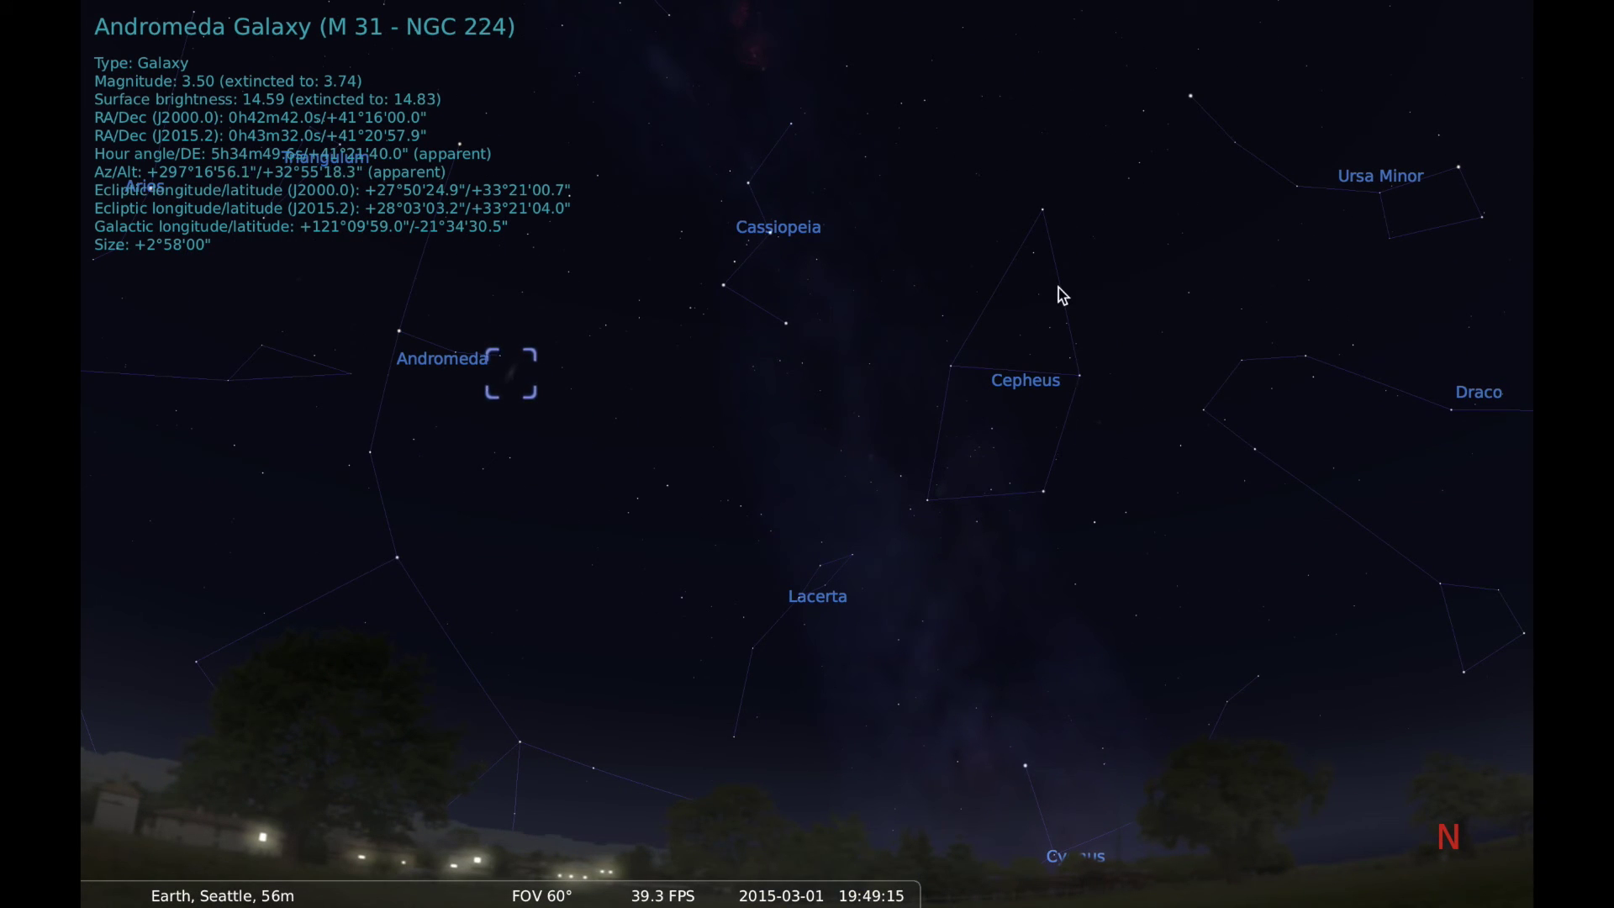
drag(1117, 272, 893, 385)
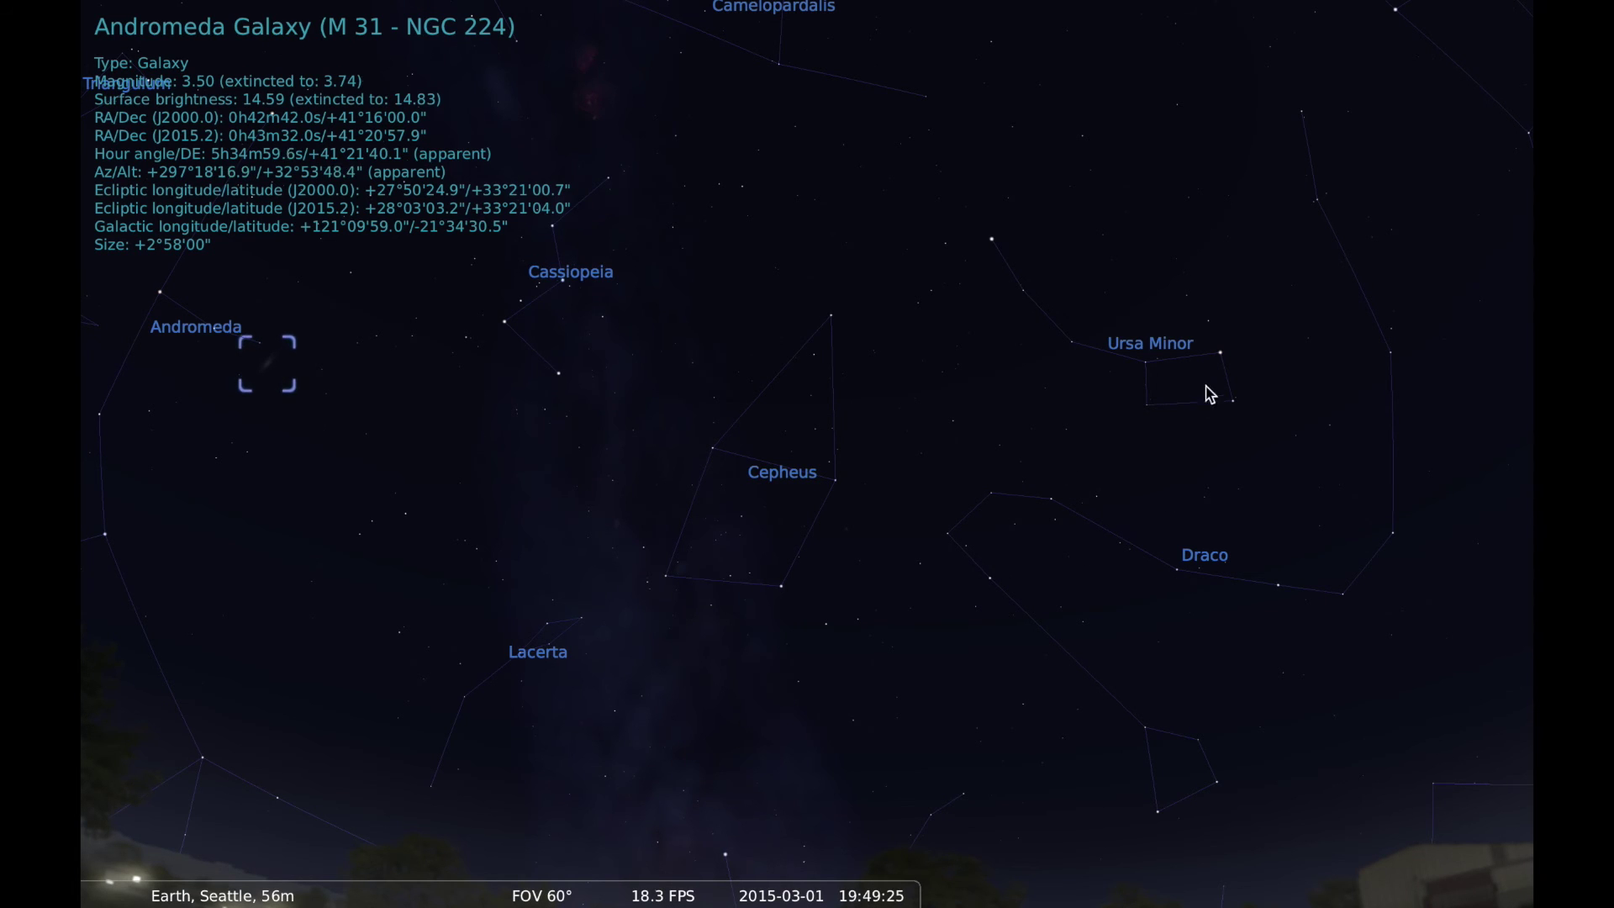
click(993, 242)
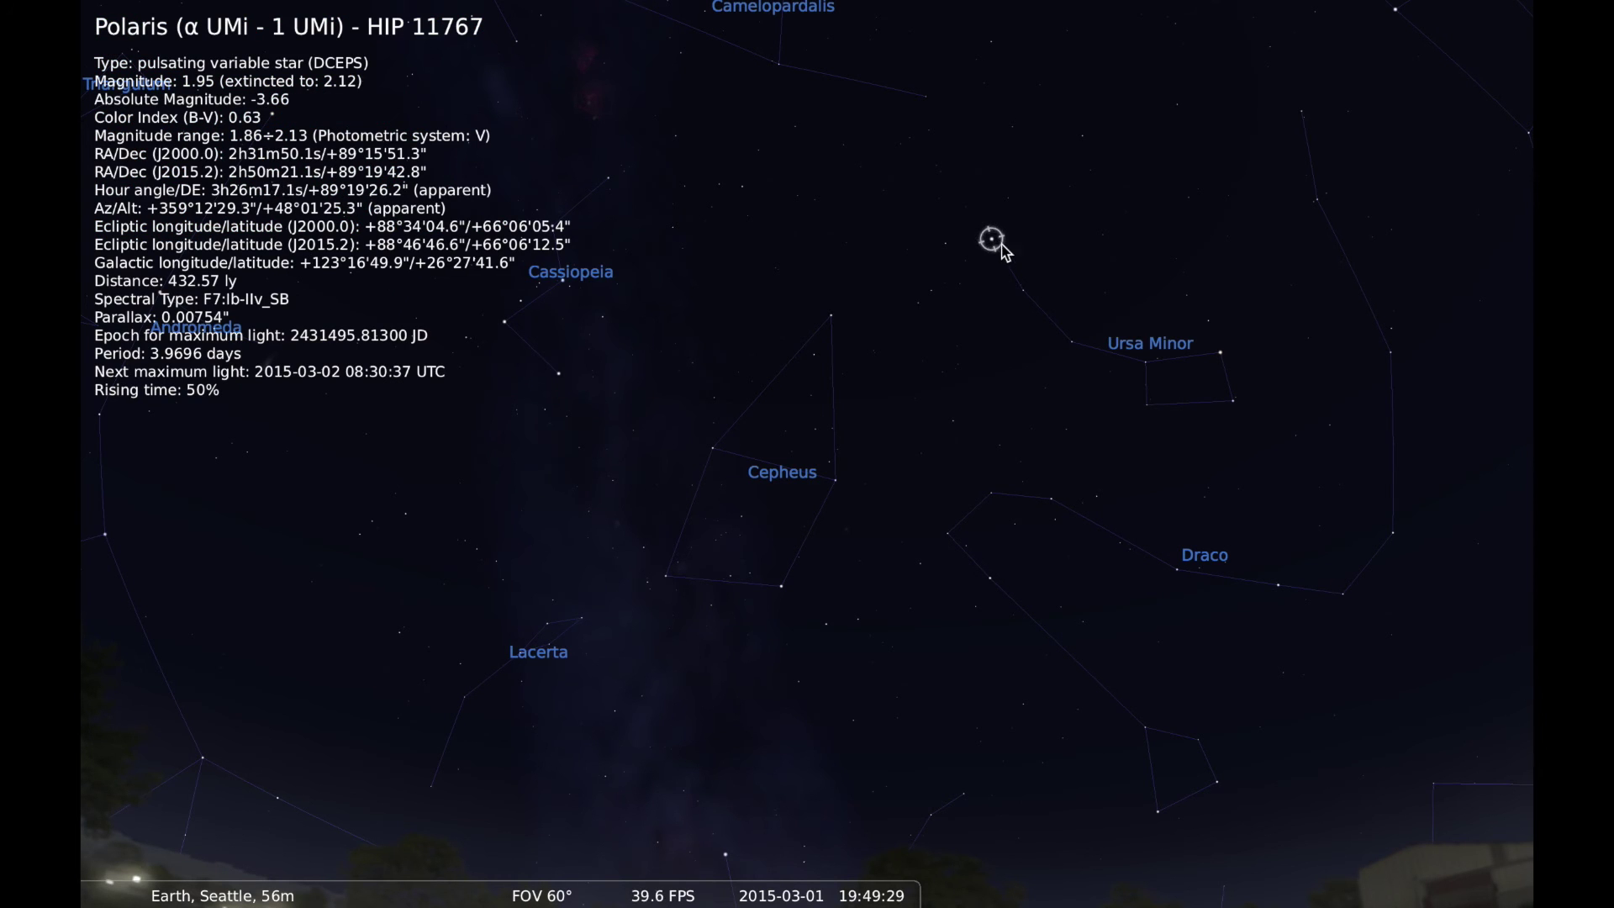
click(1035, 234)
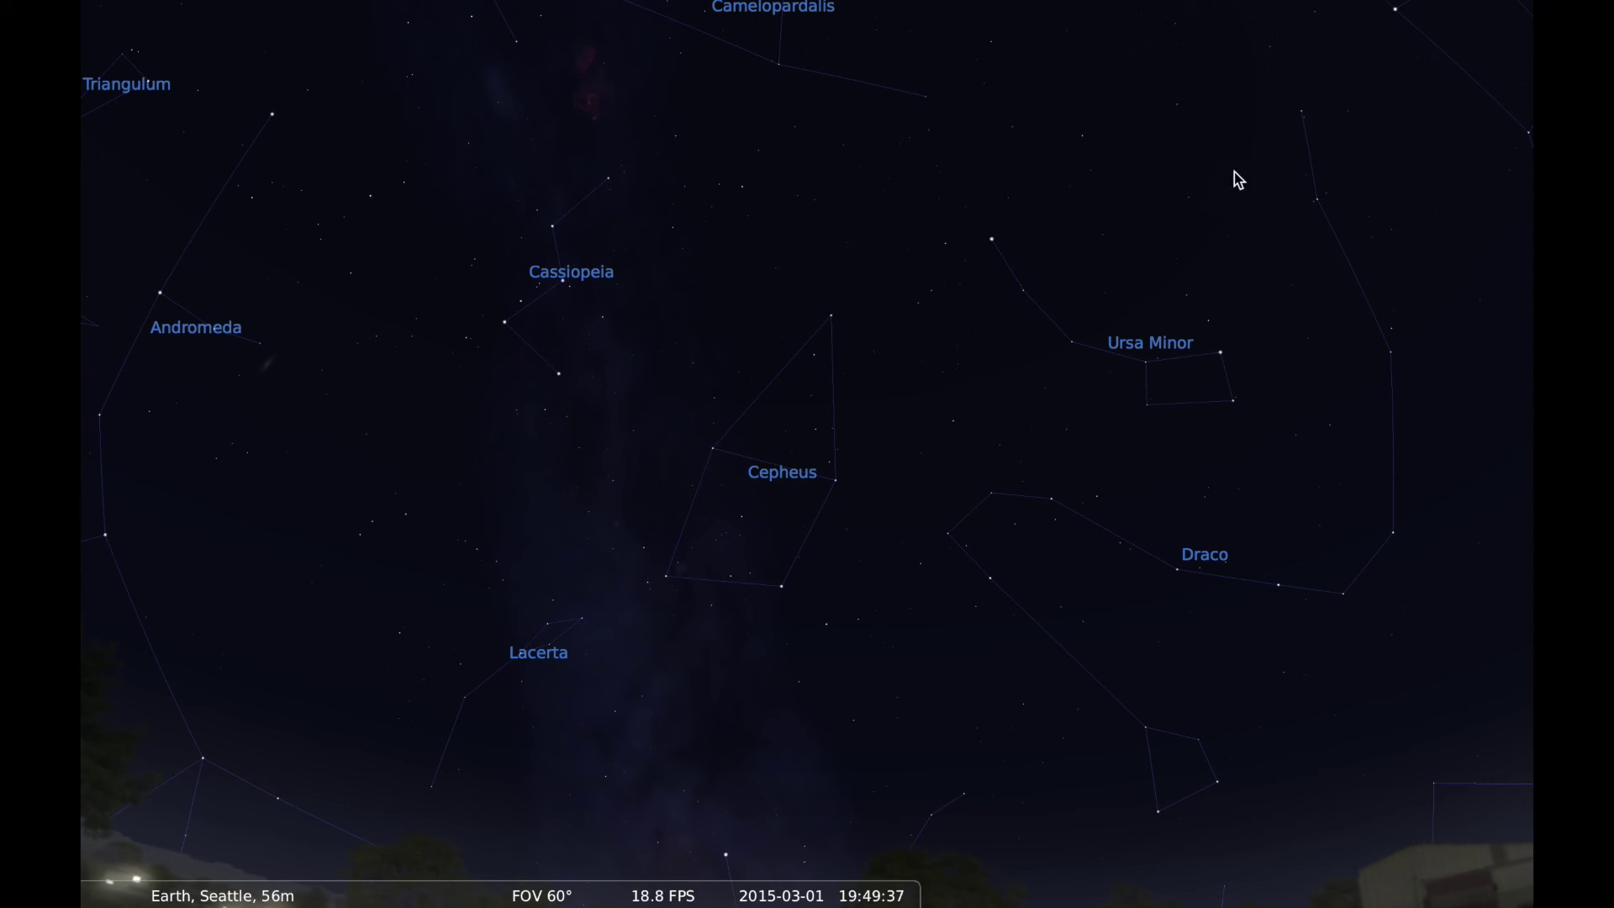
Step: Speed up time with Ursa Minor and its neighbours in view to follow their rotation around Polaris until dawn, and restore the normal rate
drag(1295, 174, 1177, 414)
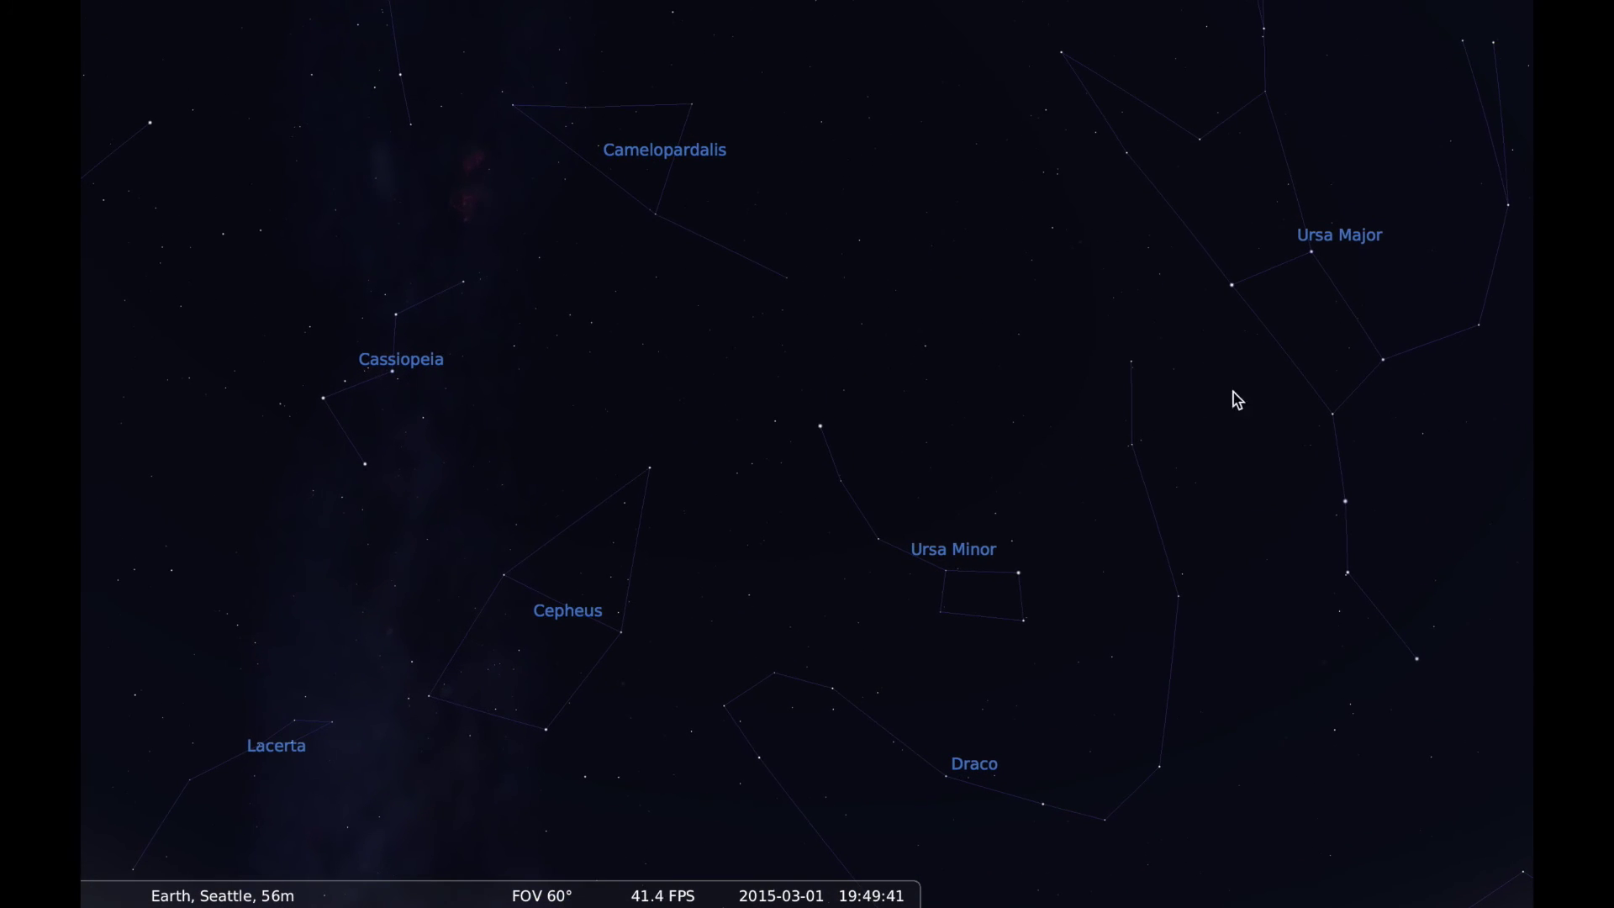
drag(1238, 364, 1168, 366)
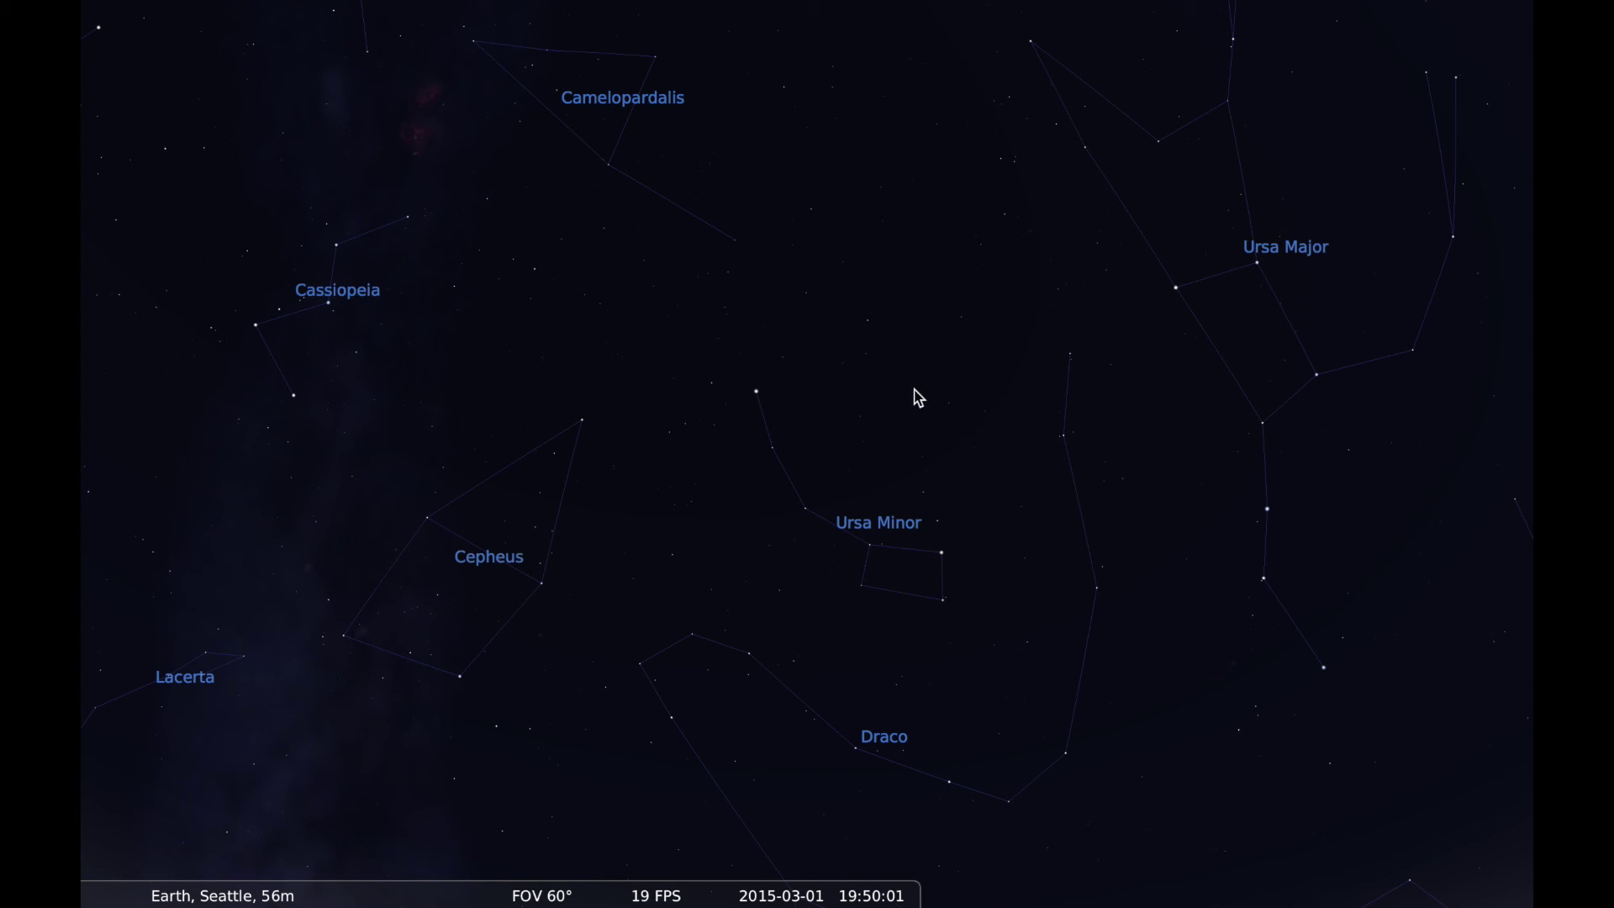
drag(868, 455, 897, 383)
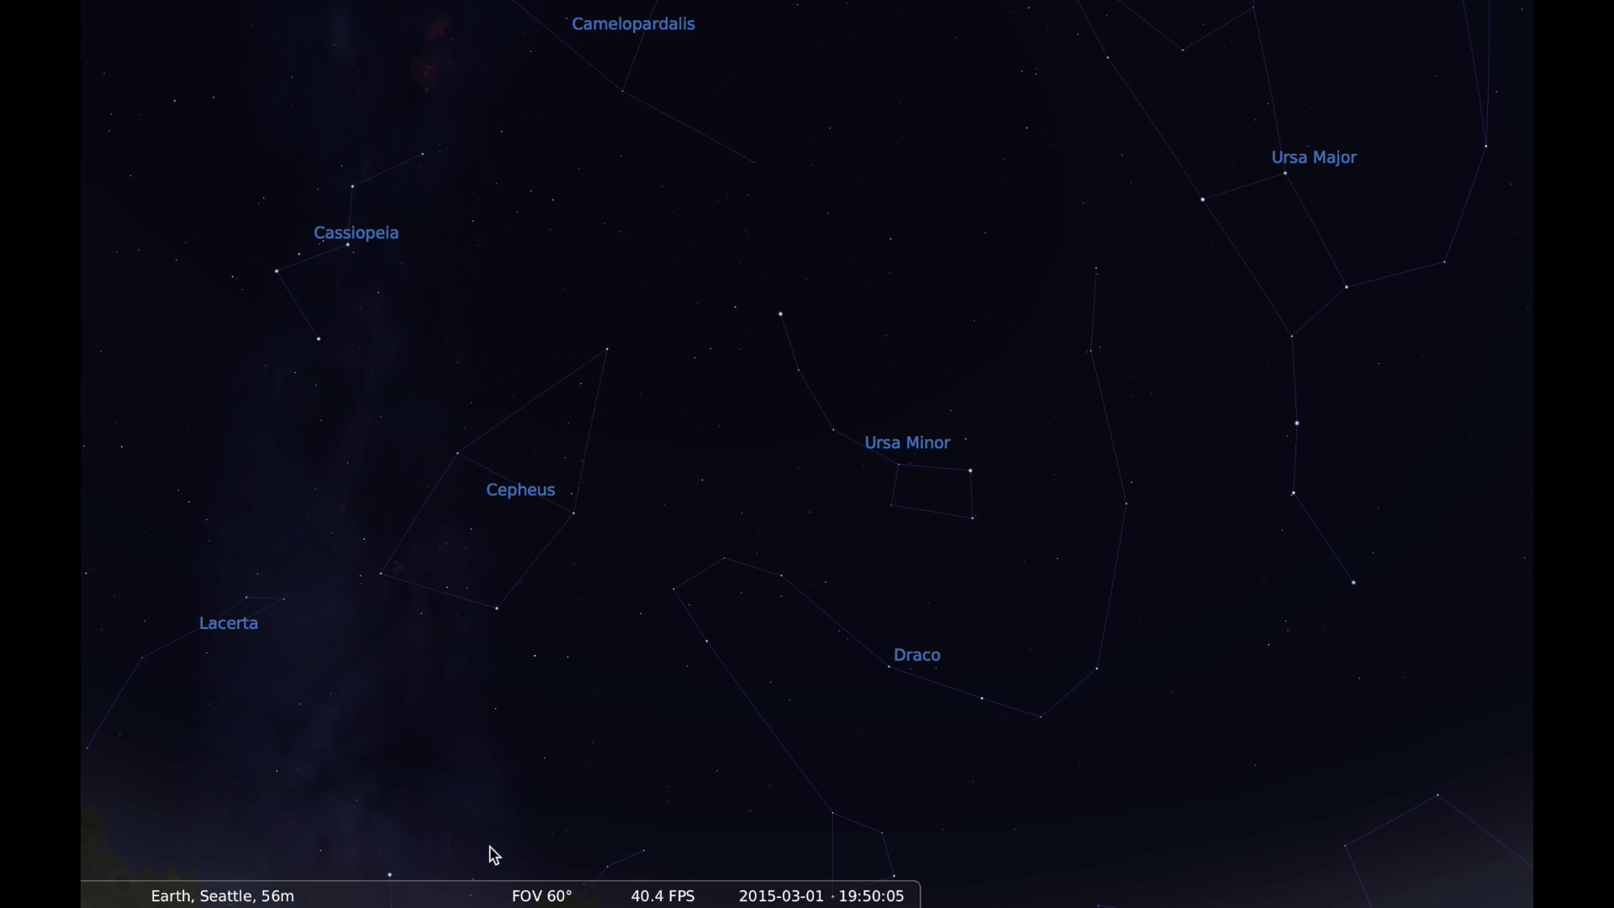
mouse_move(479, 878)
mouse_move(821, 875)
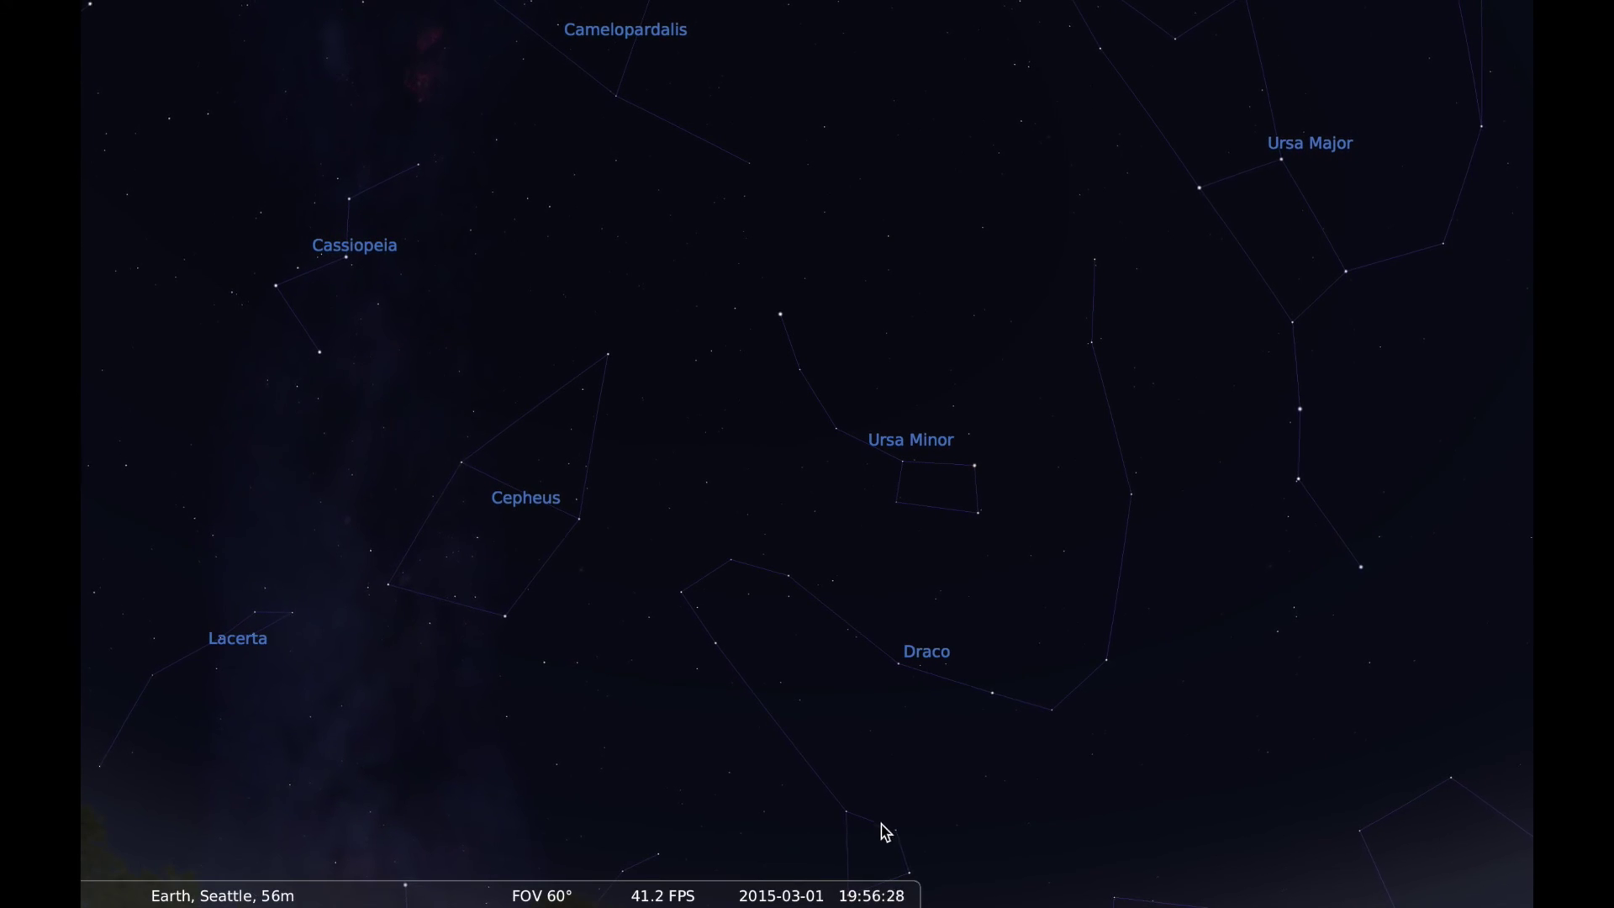
click(857, 882)
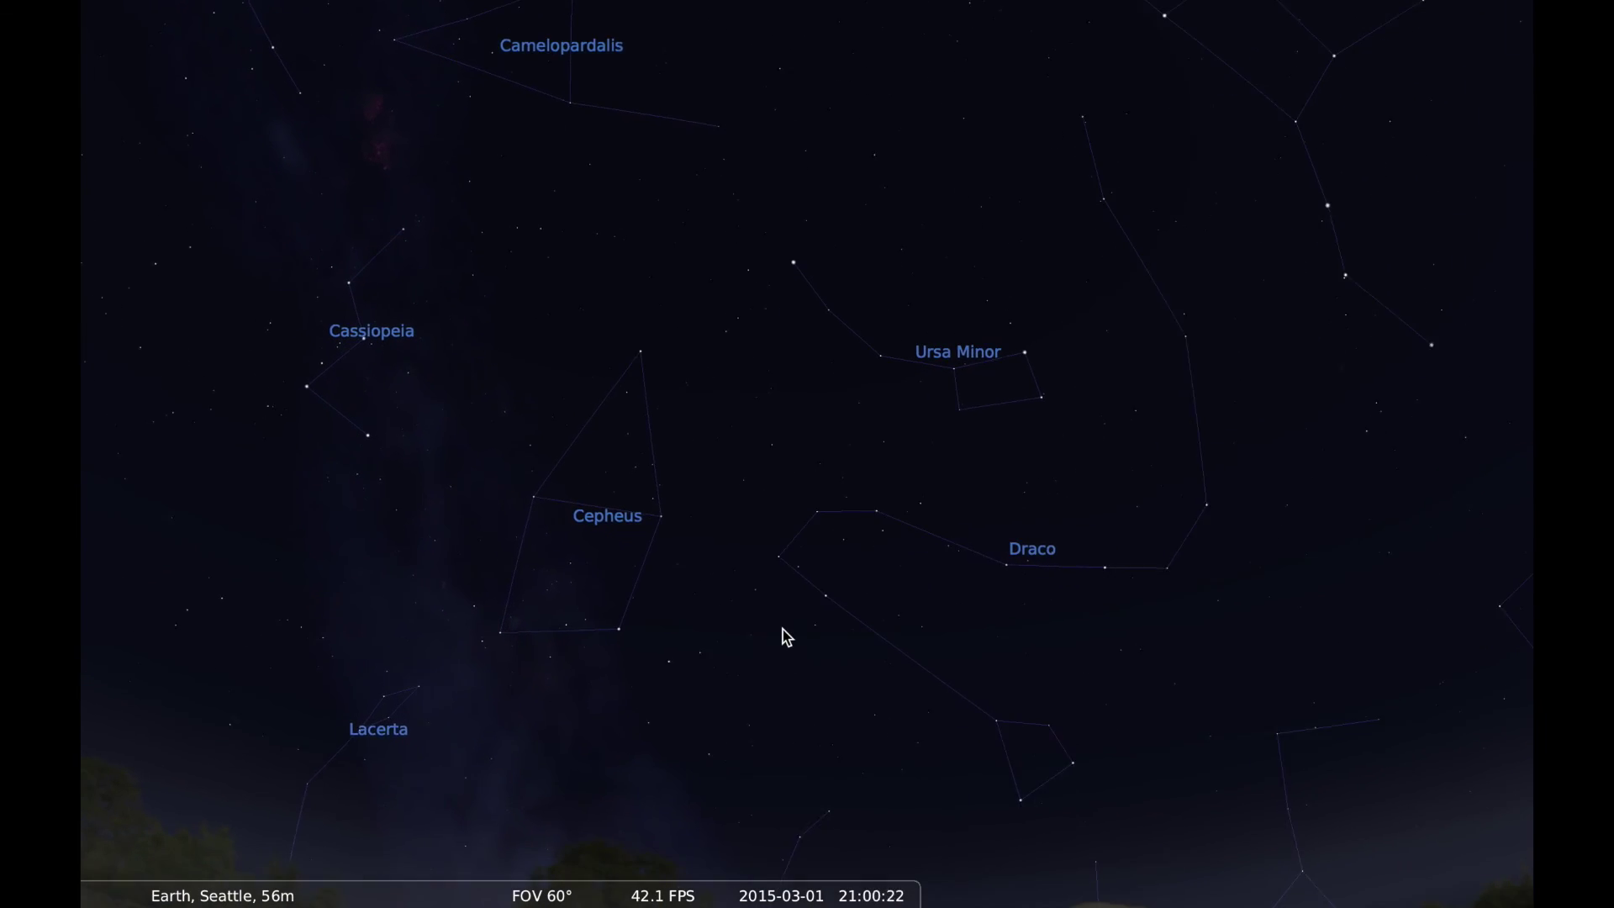
drag(783, 628, 792, 706)
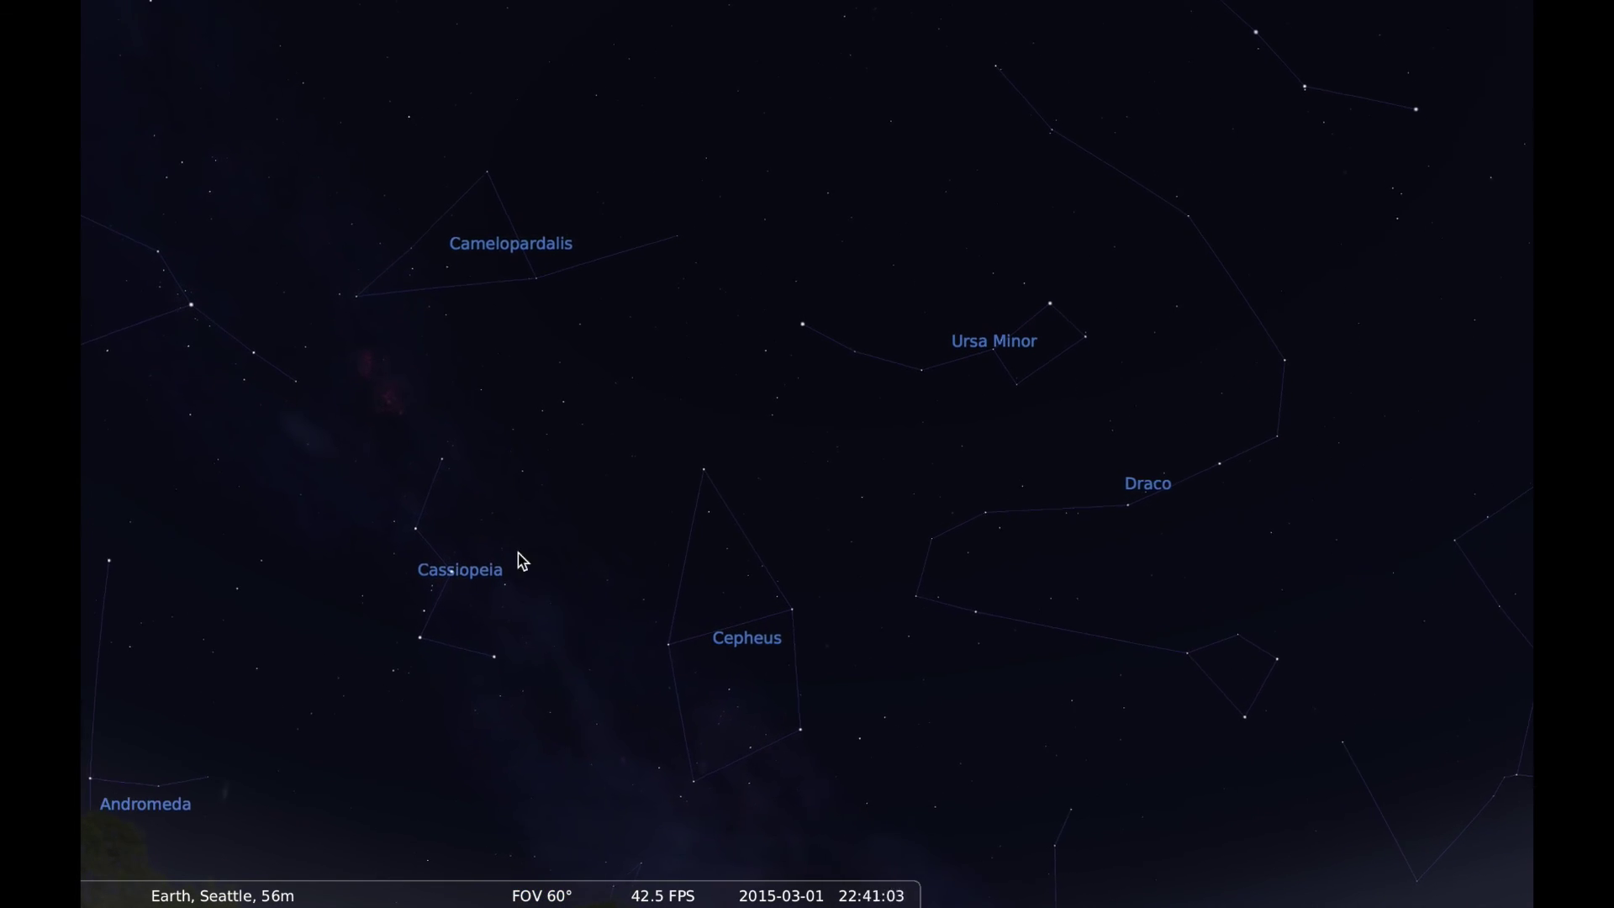
drag(840, 689, 832, 551)
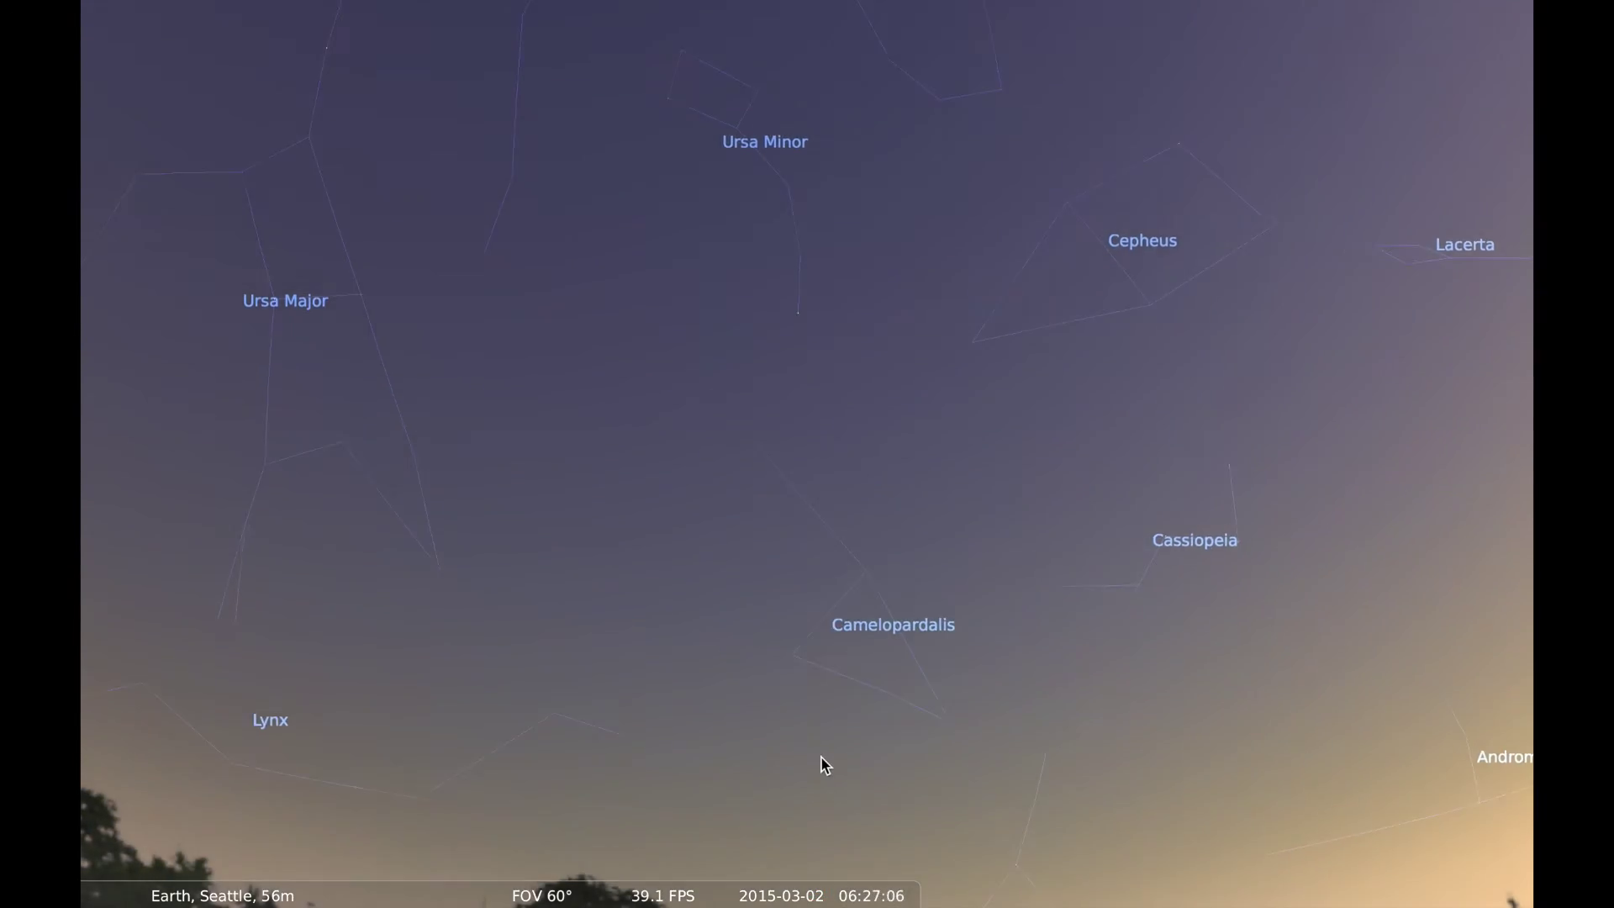
mouse_move(789, 878)
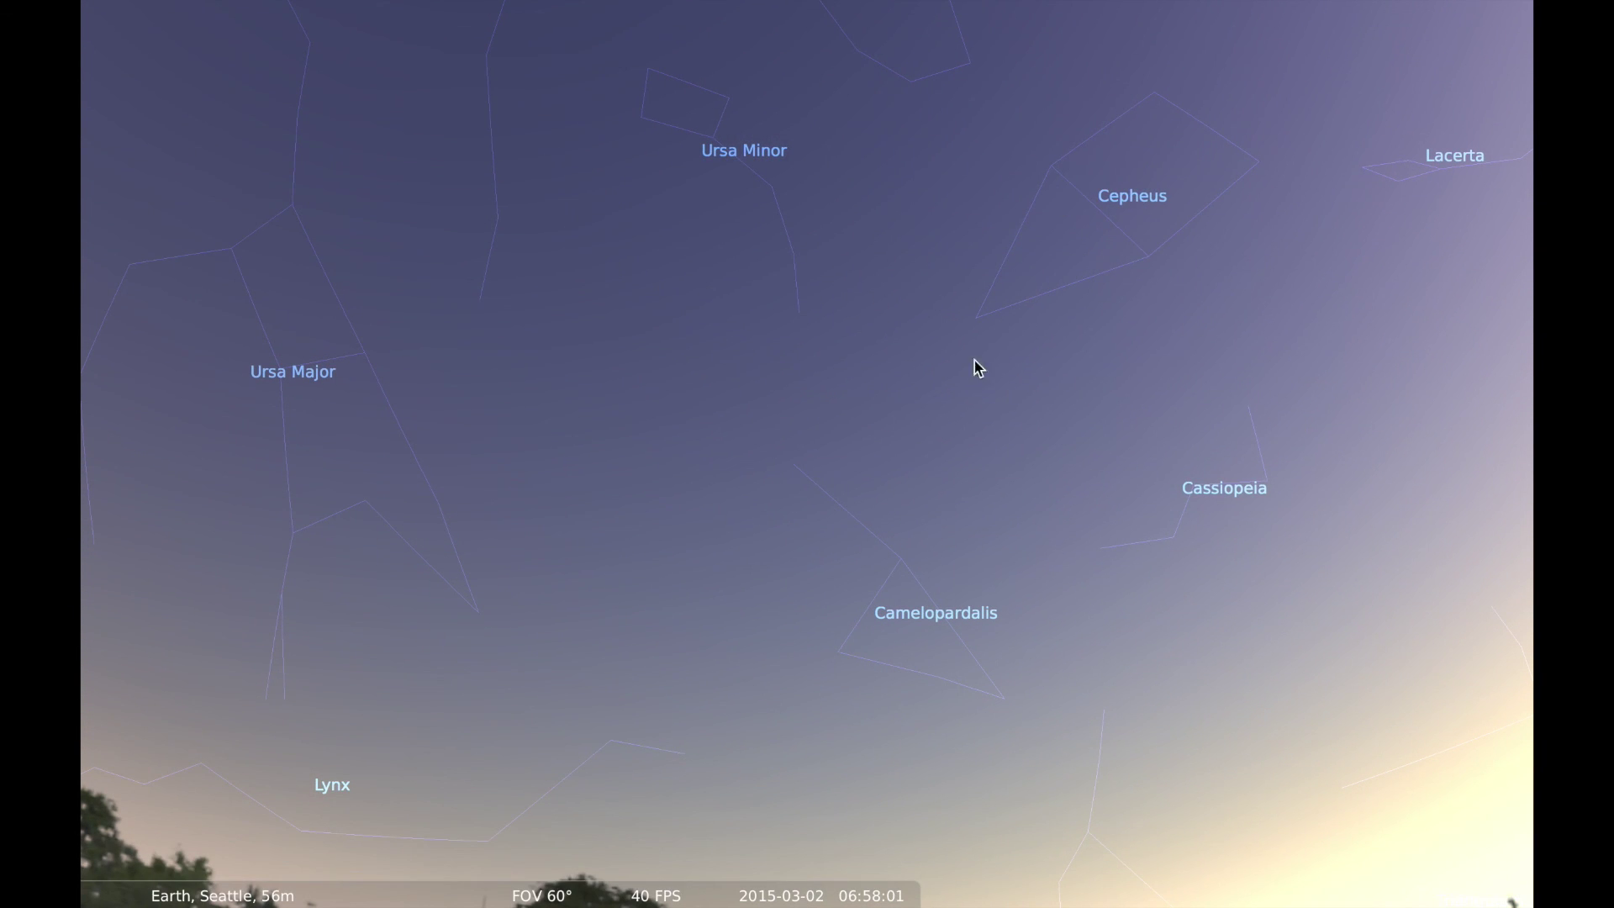
Step: Turn off the atmosphere to check the stars hidden by the dawn light, and turn it back on
mouse_move(204, 897)
click(423, 884)
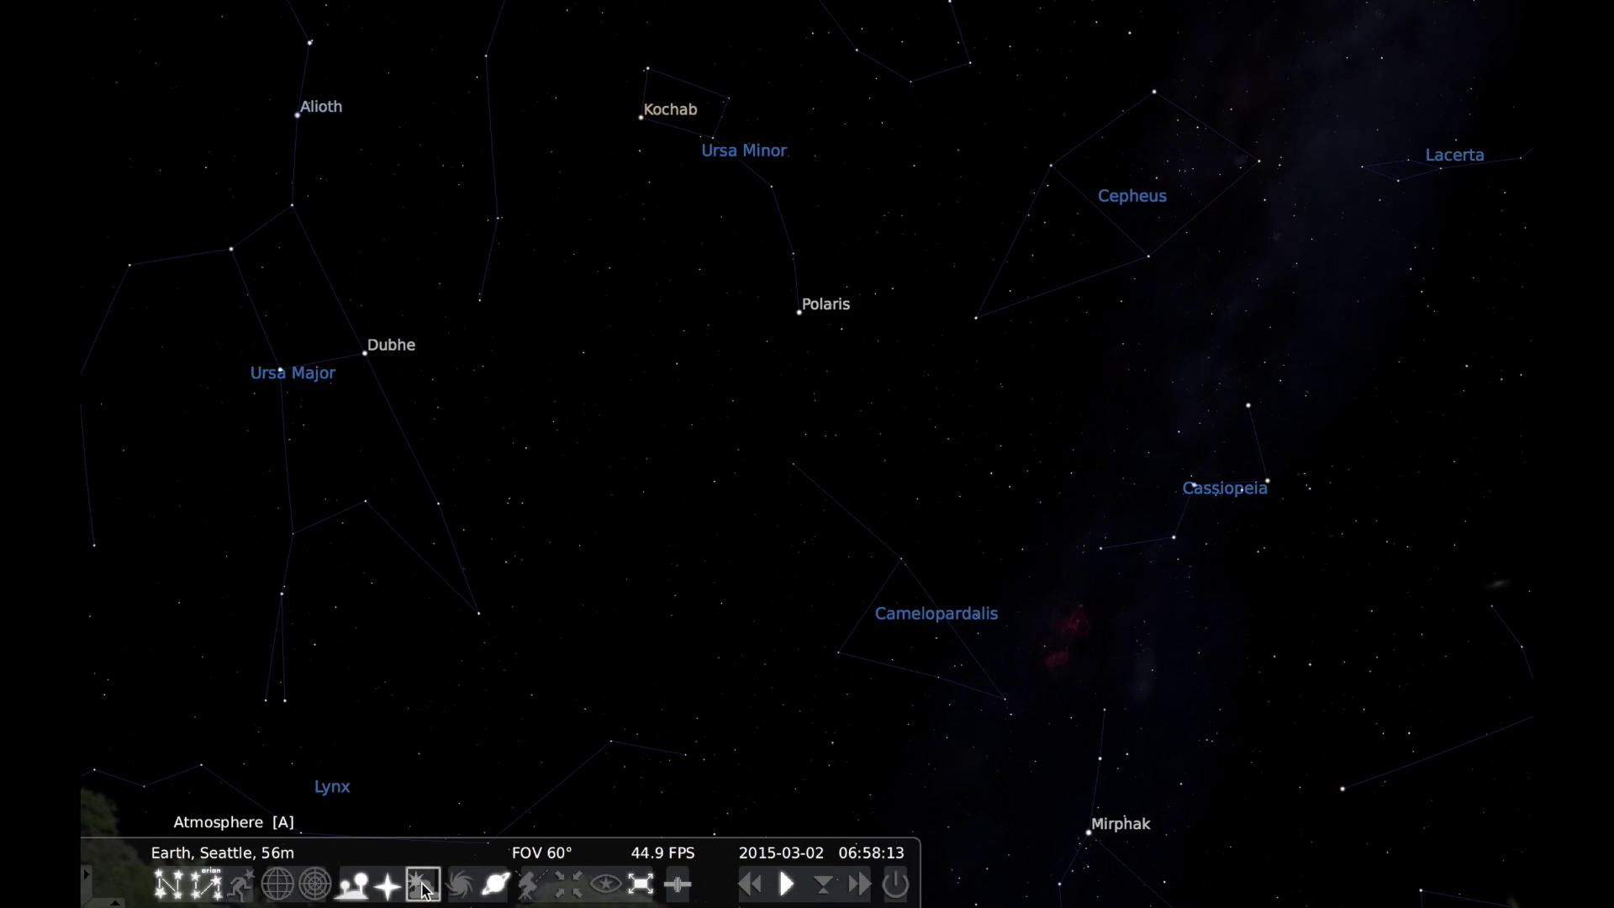
click(422, 884)
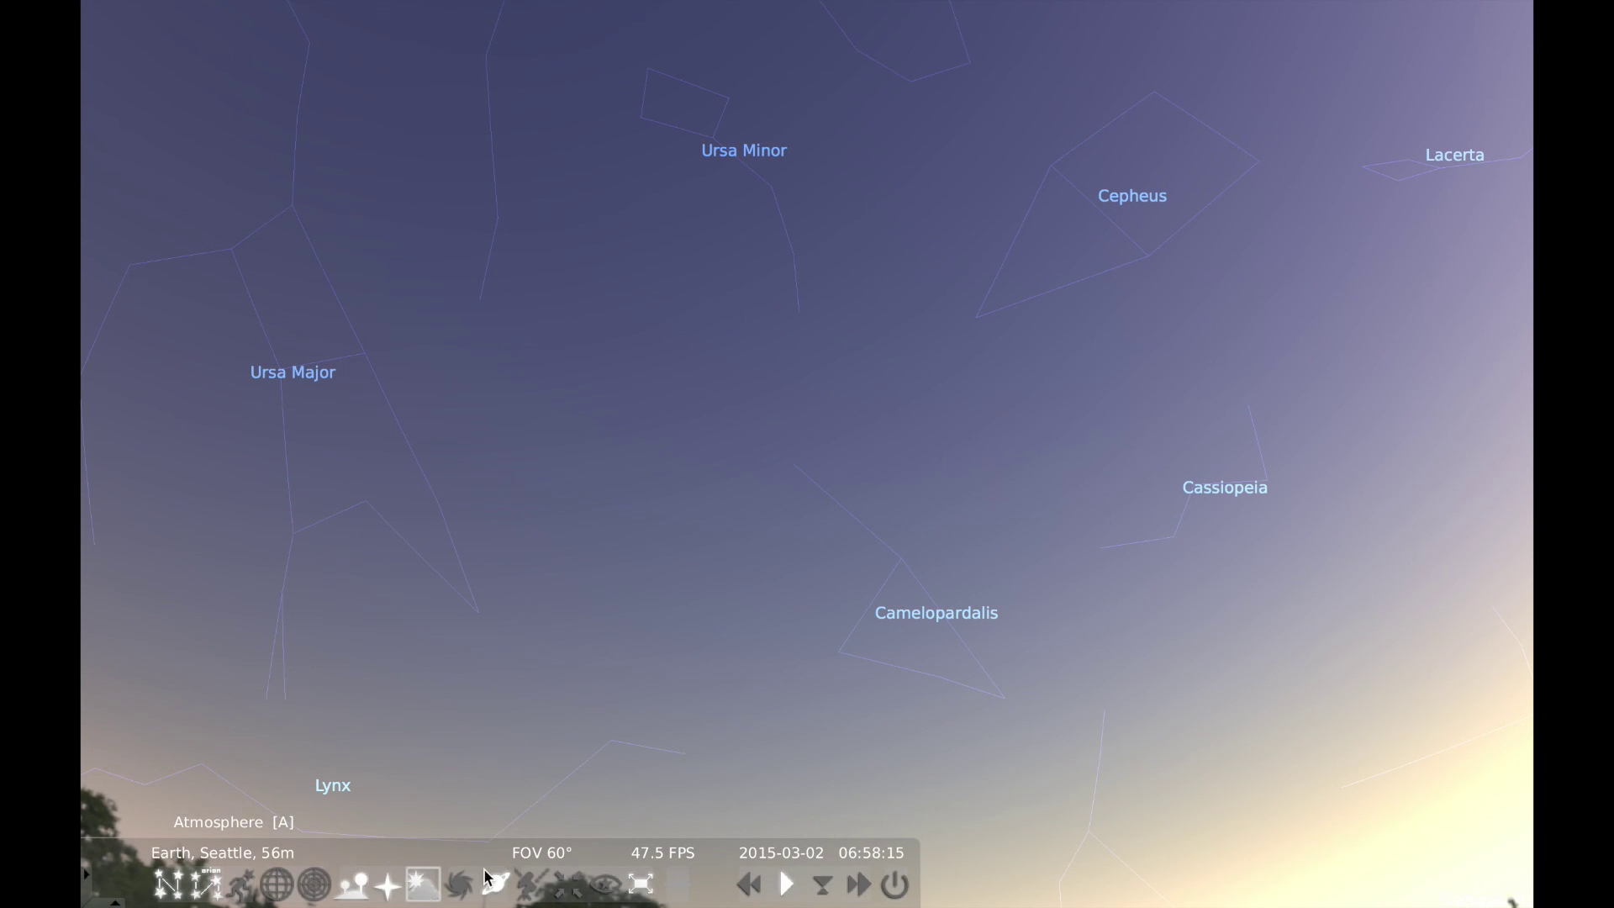
Step: Speed up time and look around the northern horizon as the morning sky brightens
drag(975, 593, 997, 542)
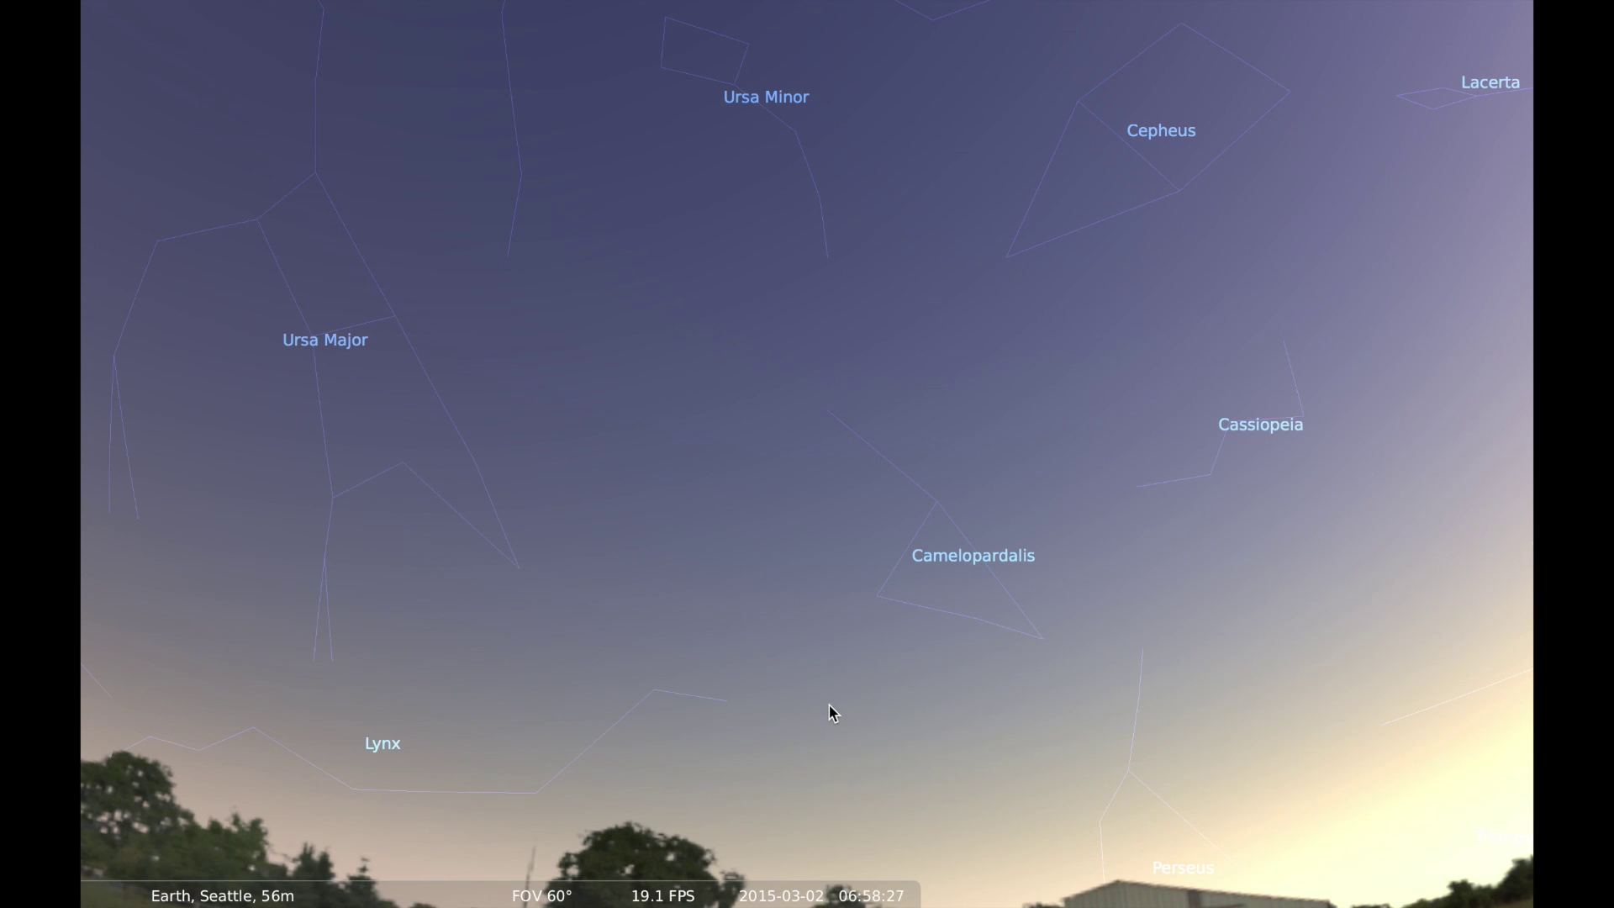
mouse_move(1131, 663)
mouse_down()
mouse_move(803, 677)
mouse_move(1101, 670)
mouse_up()
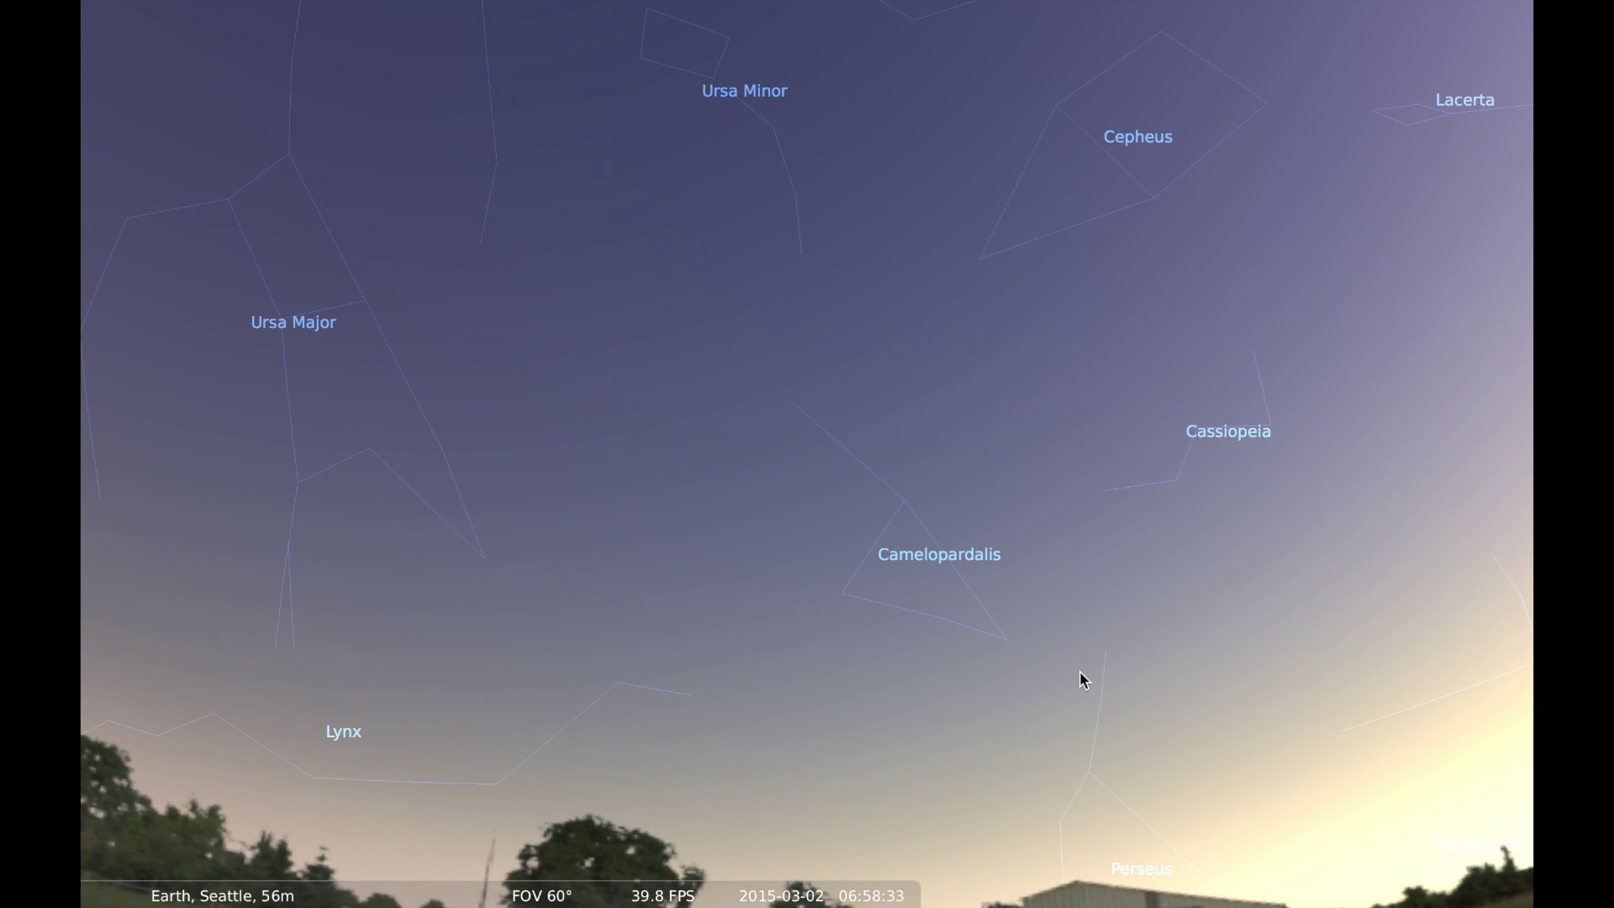
mouse_move(889, 900)
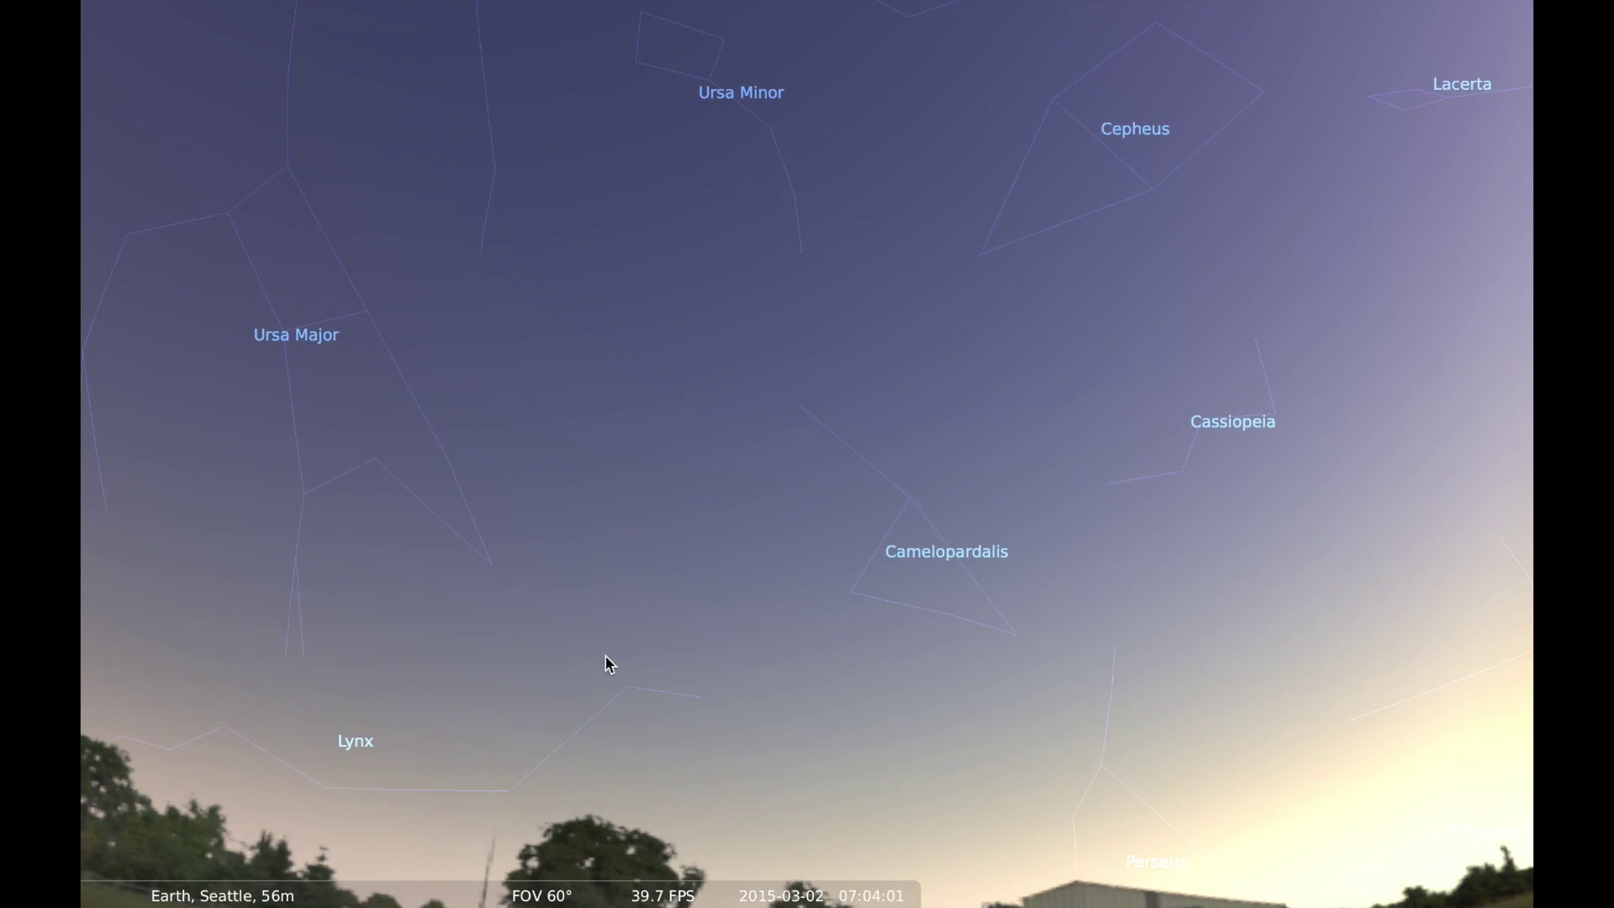
drag(605, 659, 828, 591)
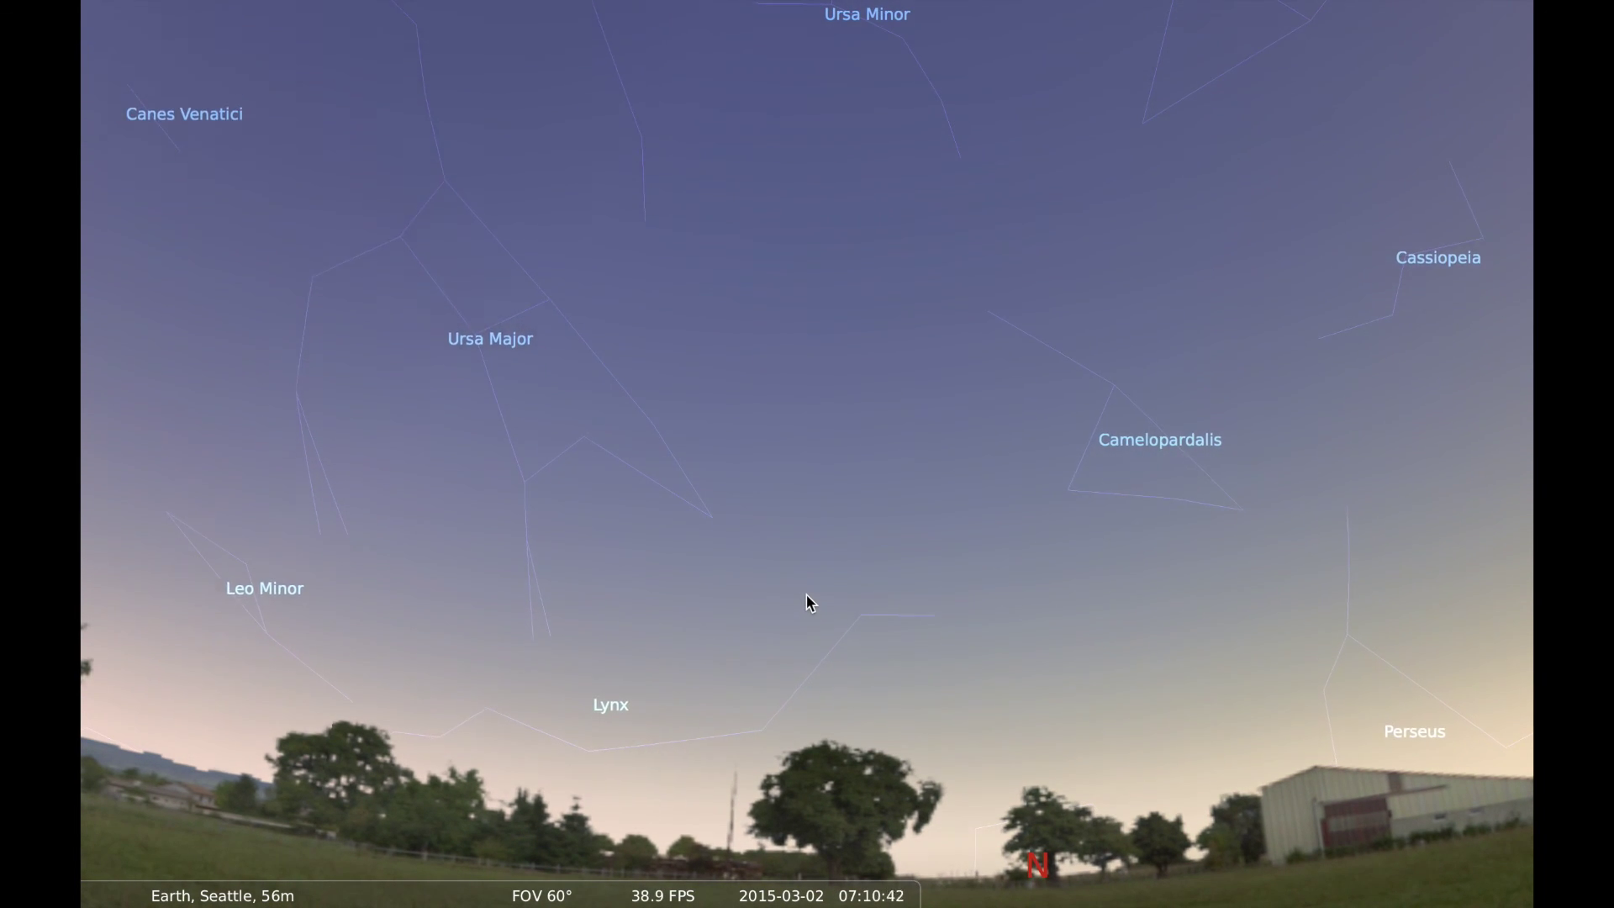
drag(1108, 419, 929, 469)
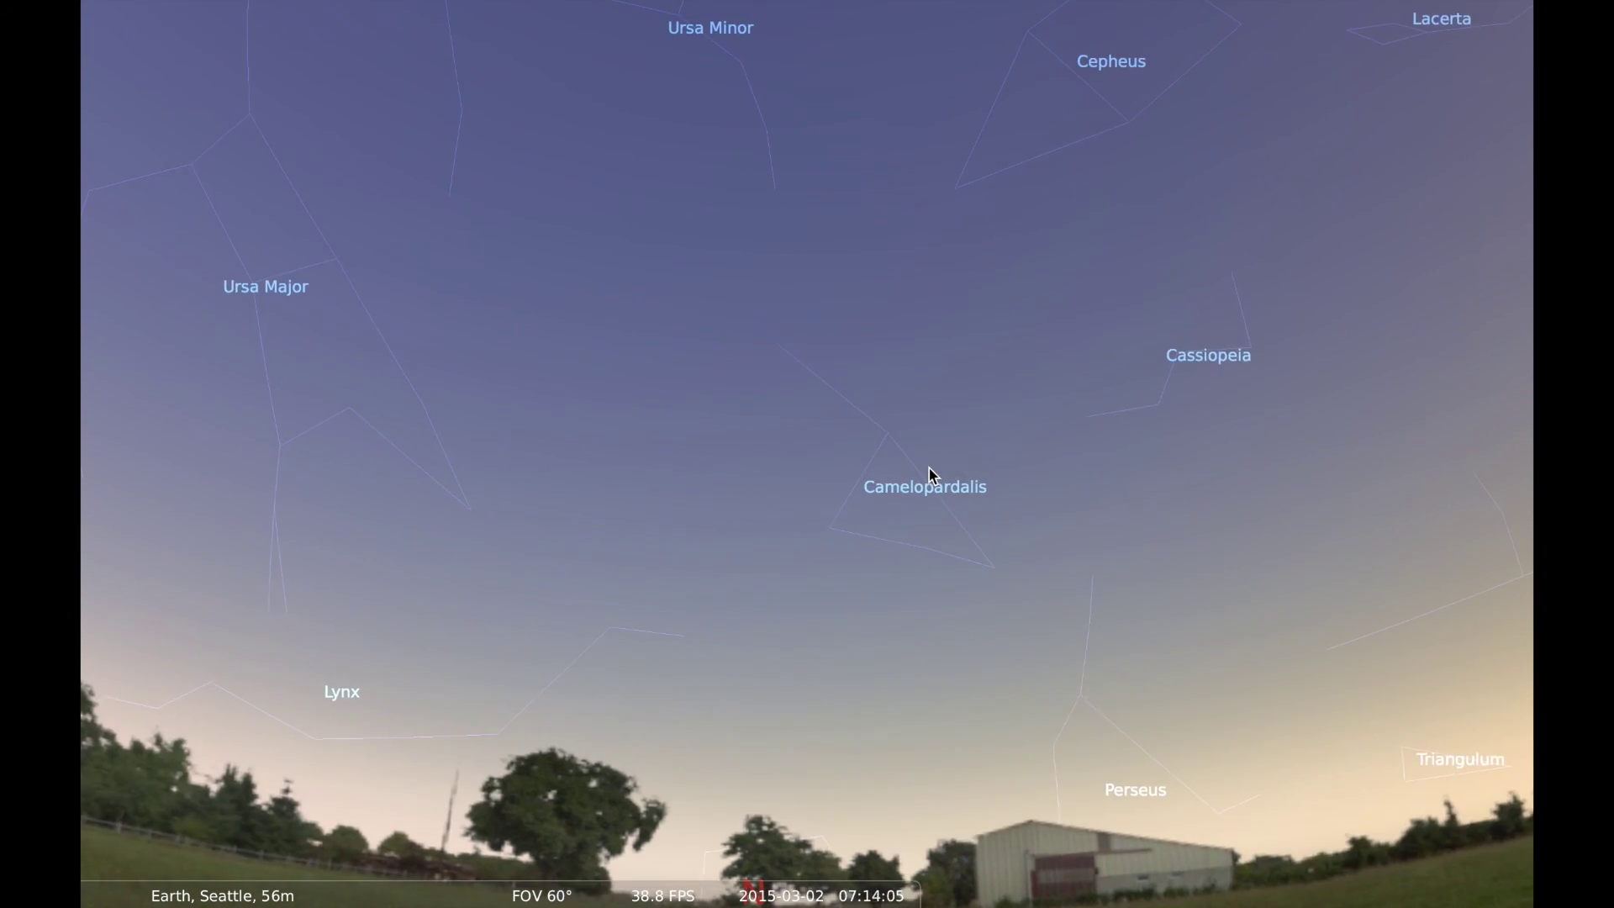